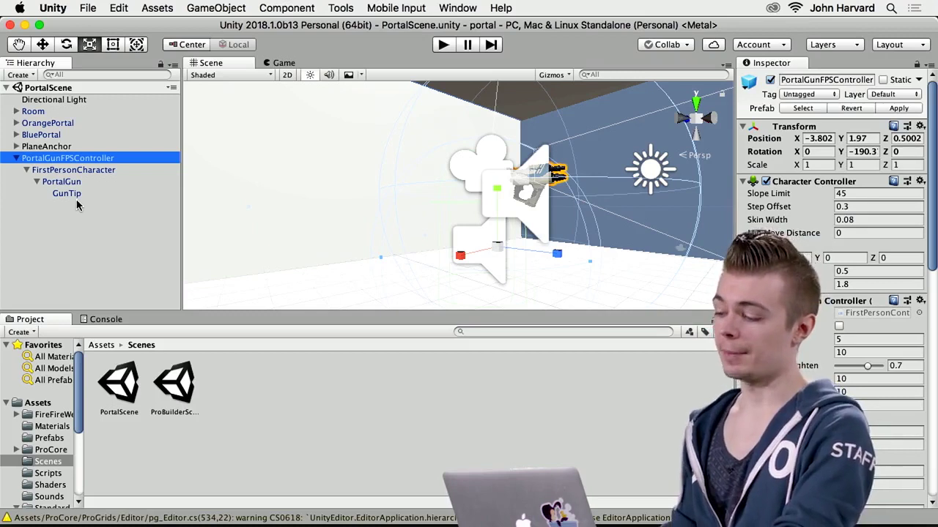
Inspect the FirstPersonCharacter camera, PortalGun and PortalGunFPSController objects in the Hierarchy
right_drag(335, 197, 572, 203)
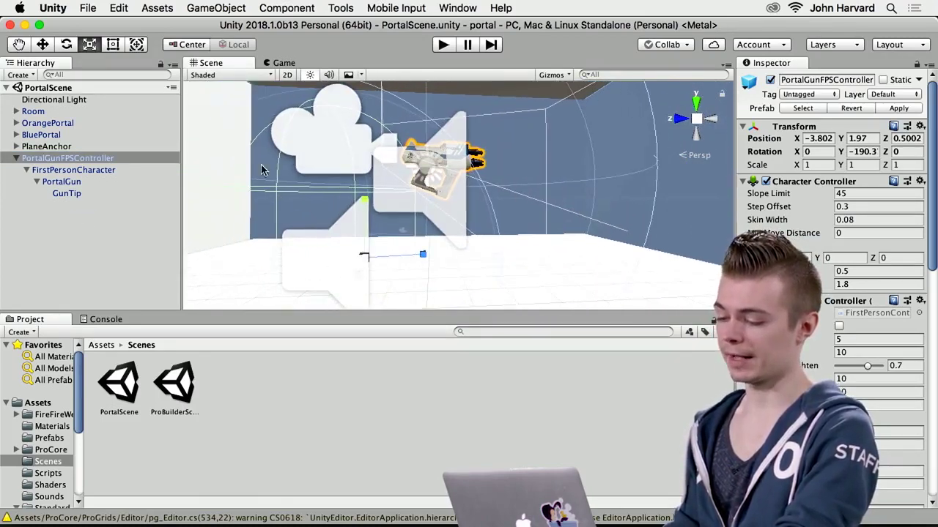
click(61, 171)
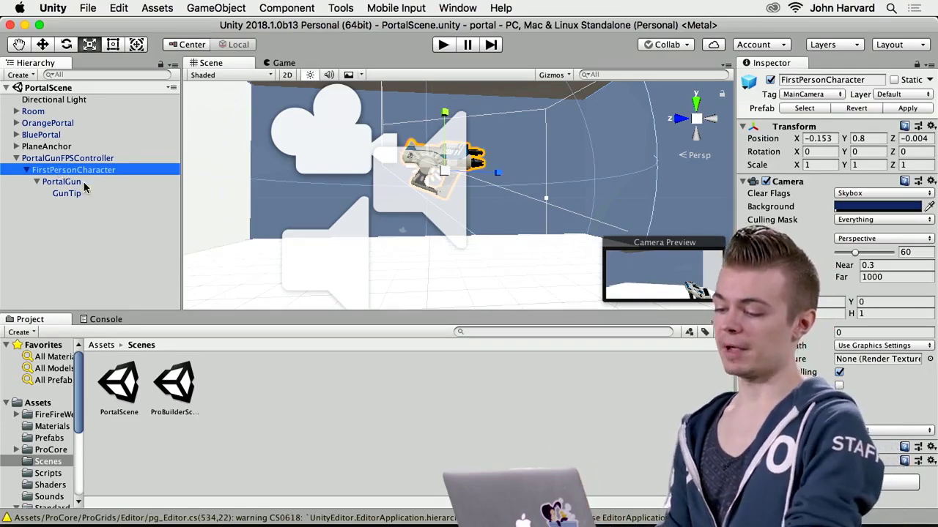
click(67, 182)
click(66, 170)
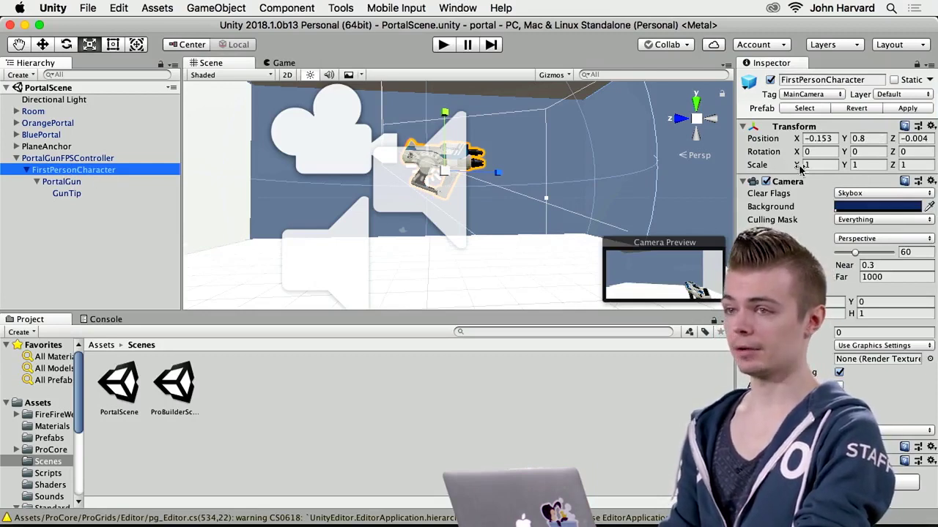
click(67, 159)
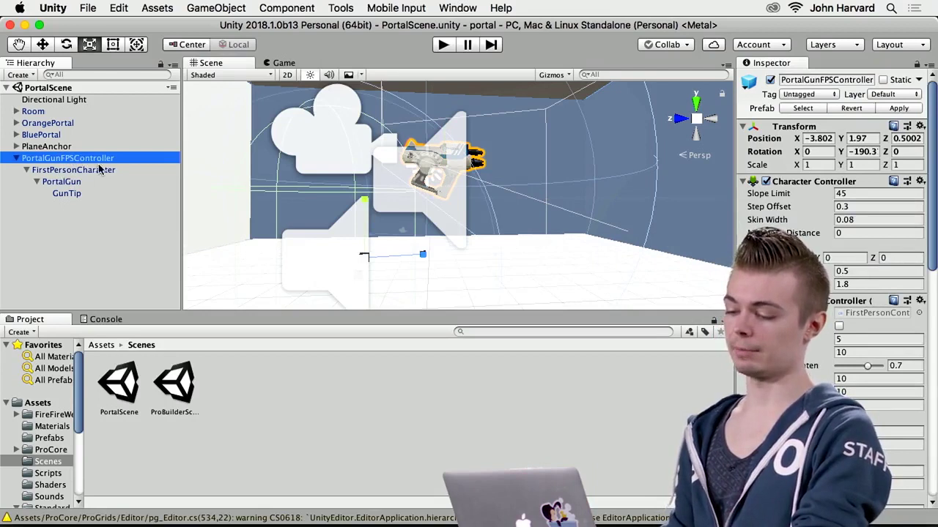
click(87, 170)
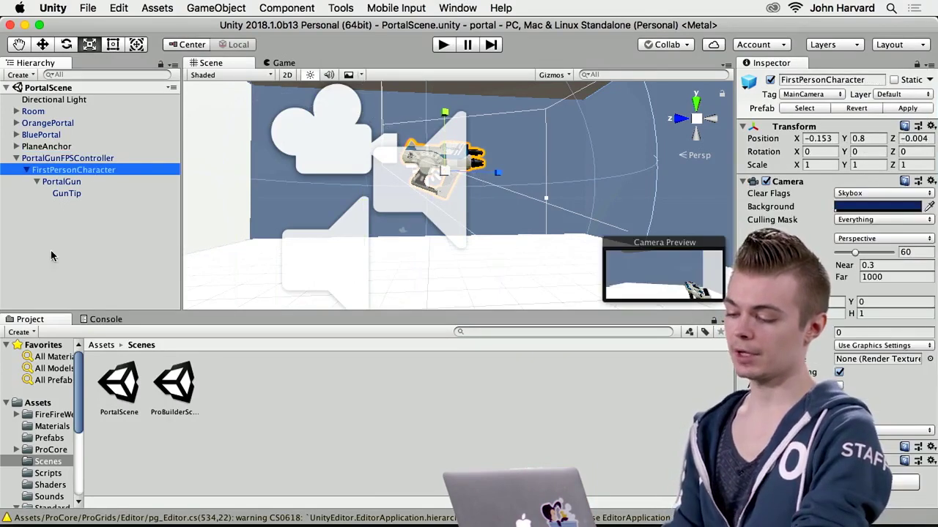
click(59, 181)
click(60, 171)
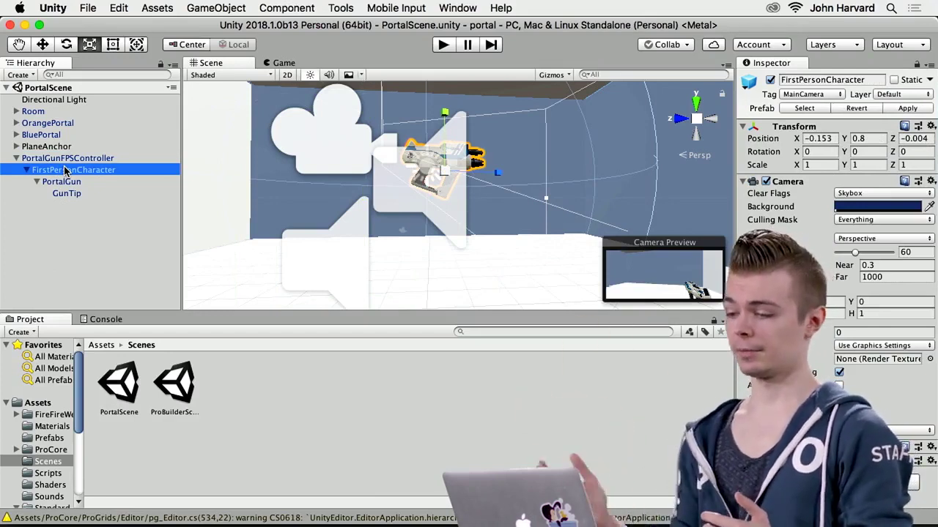
click(66, 183)
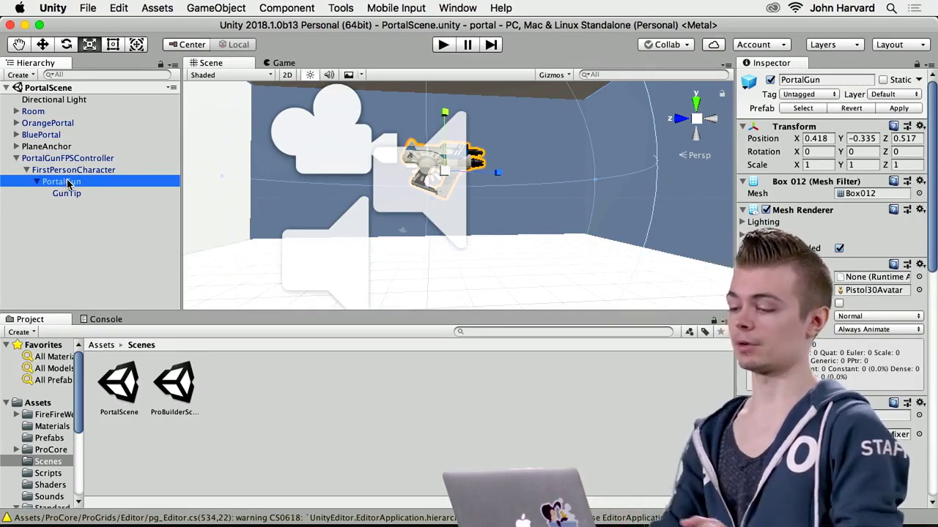
Orbit around the gun, then view it through the game camera at 0.418, −0.335, 0.517
alt+drag(520, 217, 795, 229)
alt+drag(587, 238, 584, 229)
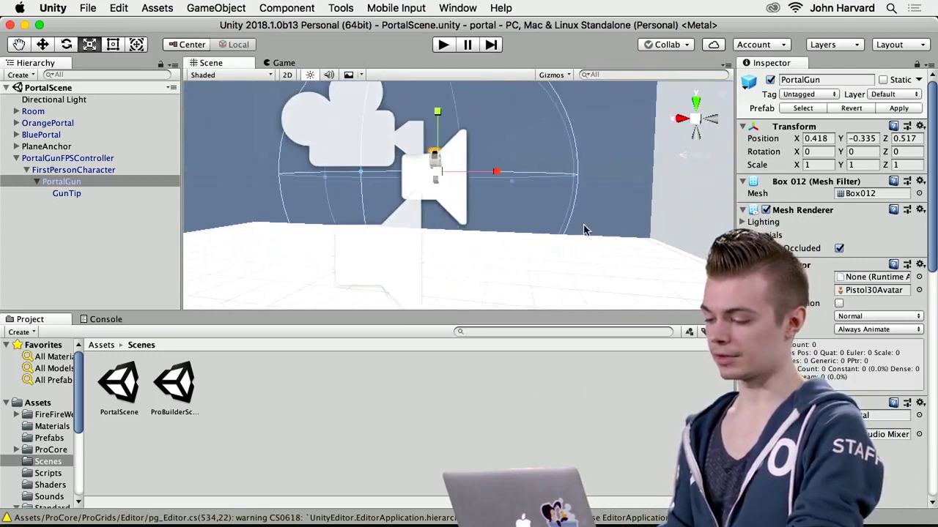
click(274, 62)
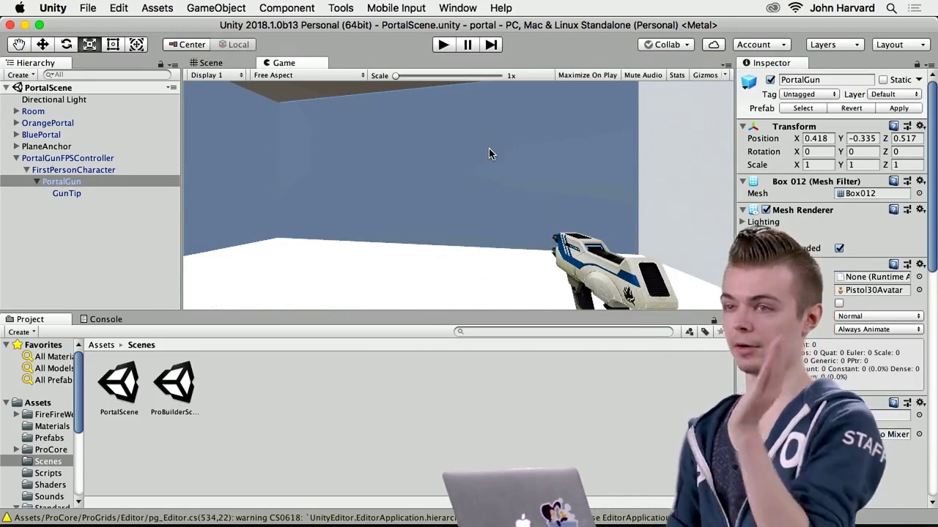
Return to the Scene view and rearrange the editor into the 2 by 3 layout
click(206, 63)
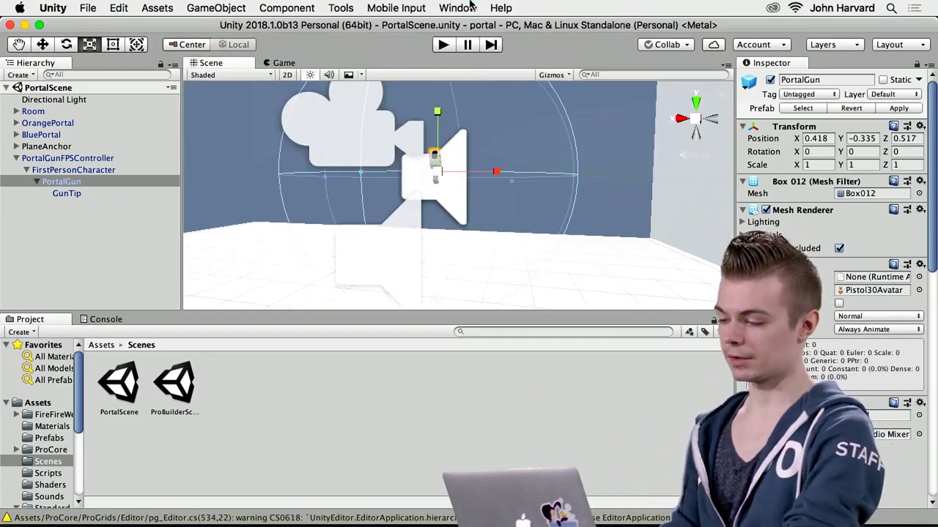
click(465, 7)
mouse_move(472, 78)
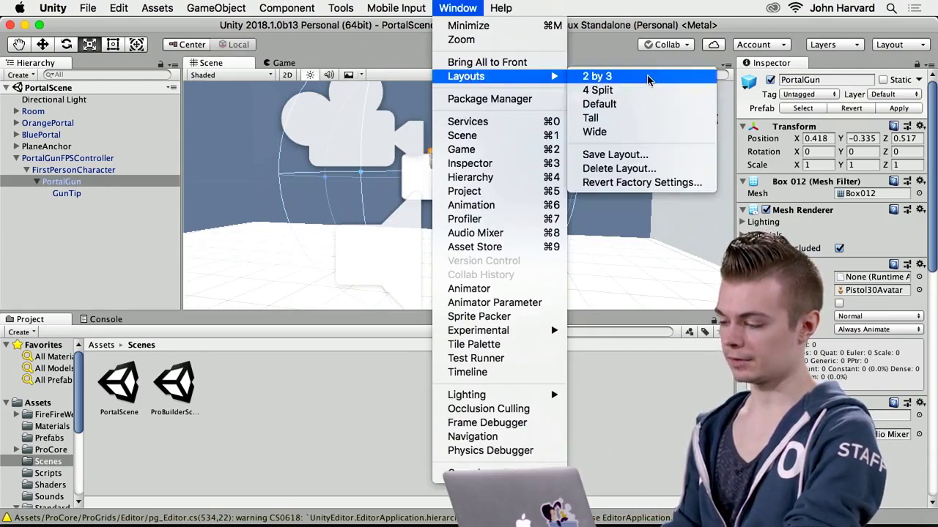
click(648, 79)
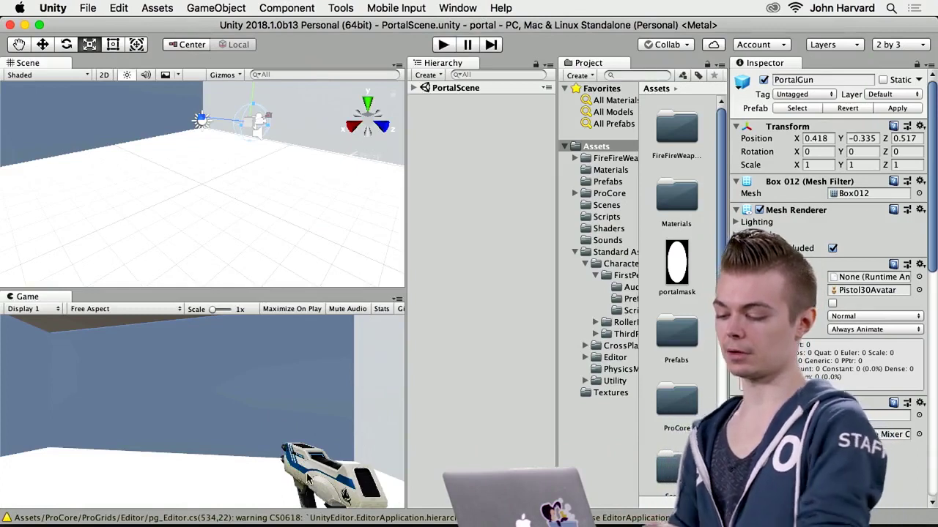
Frame PortalGun in the Scene view and select it under FirstPersonCharacter in the expanded Hierarchy
key(f)
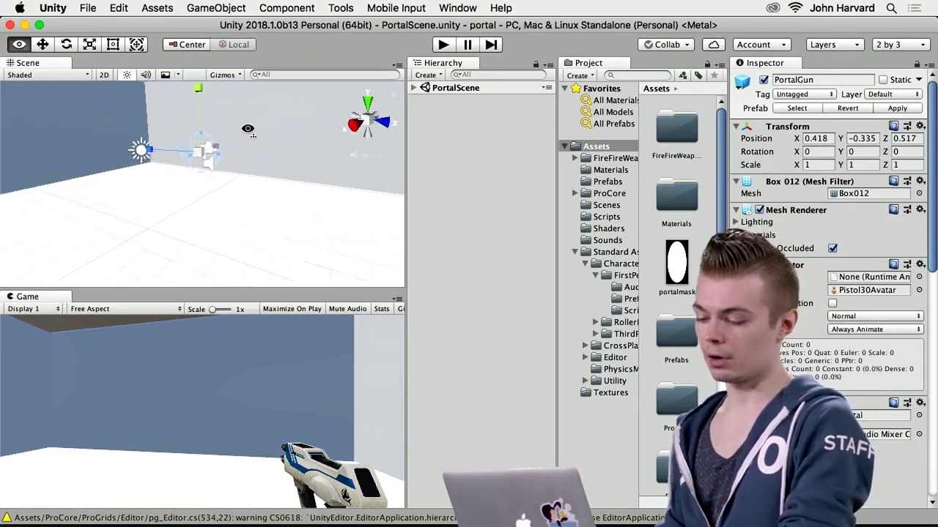
alt+drag(242, 165, 196, 210)
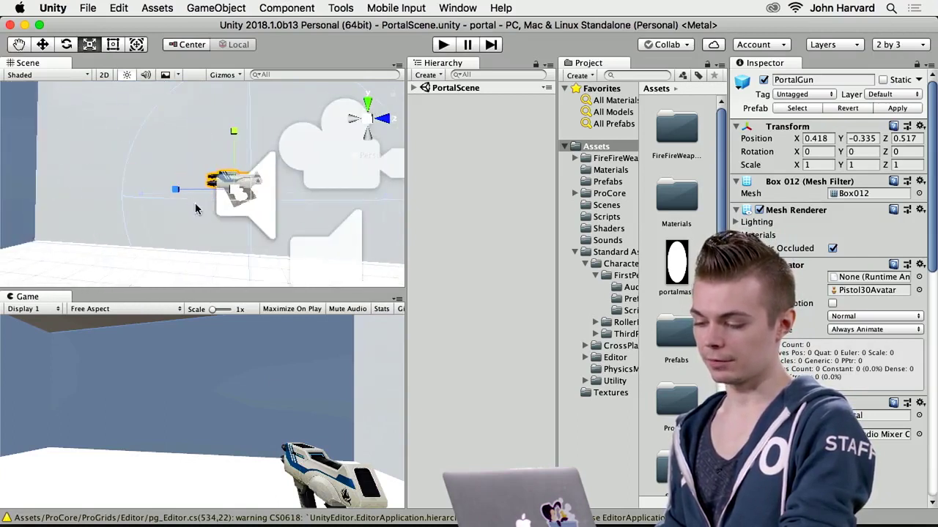
alt+drag(148, 109, 40, 160)
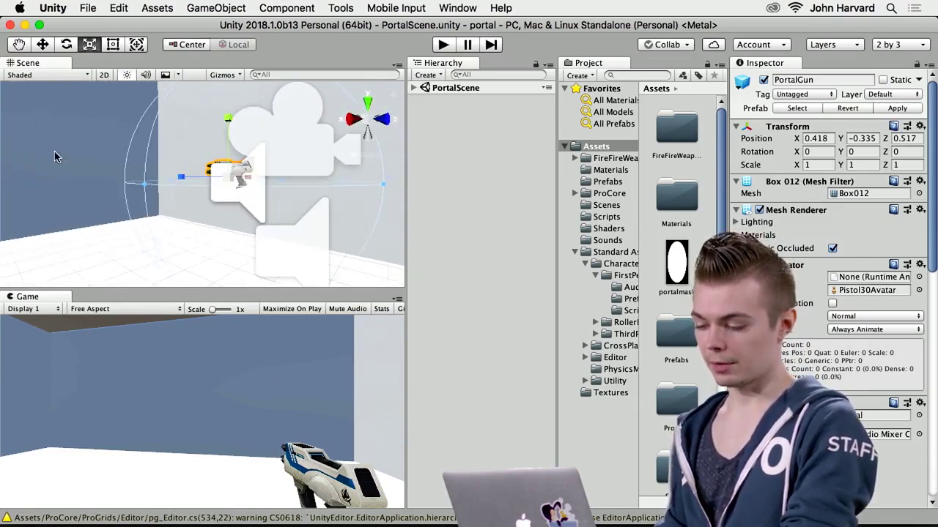
click(441, 159)
key(Right)
click(434, 170)
click(469, 181)
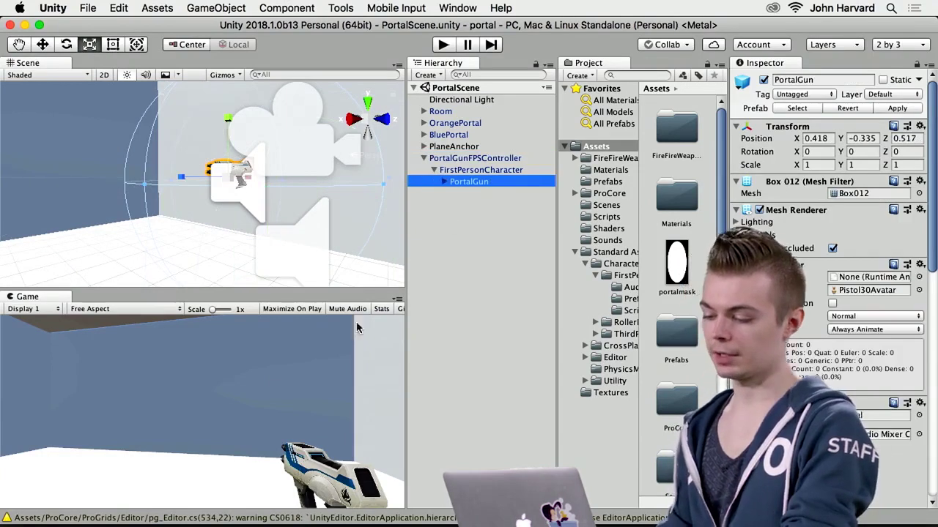
Move PortalGun right and lower with the Move tool, to position 0.418, -0.363, 0.517
alt+drag(285, 209, 110, 170)
key(w)
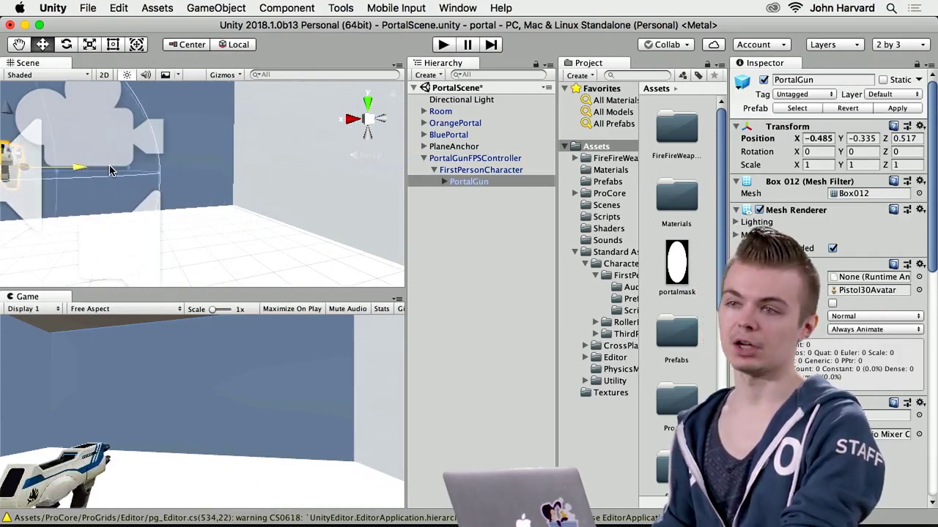
drag(110, 170, 188, 173)
drag(142, 118, 148, 96)
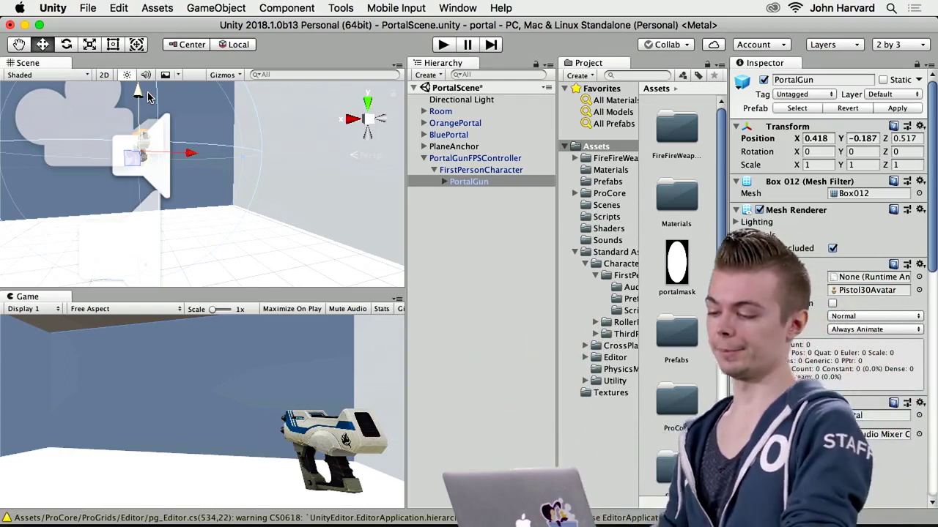
drag(139, 94, 140, 114)
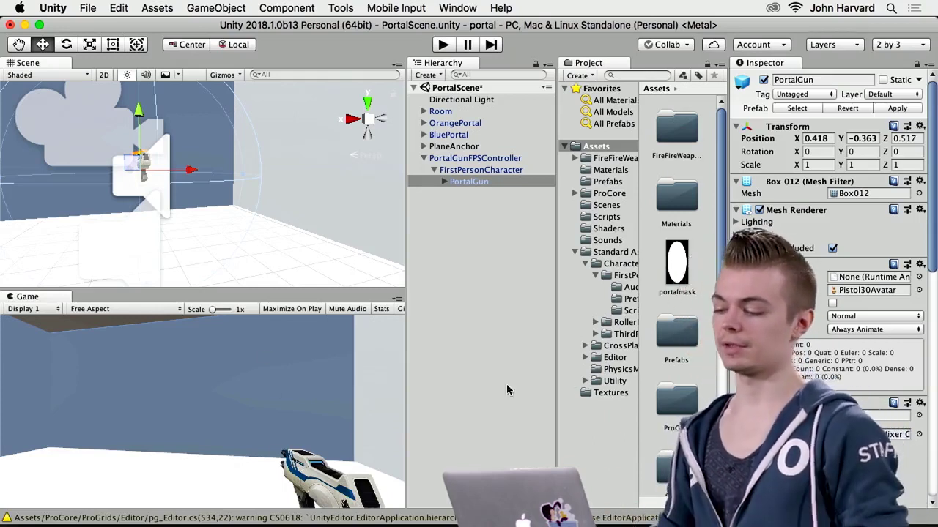
click(454, 172)
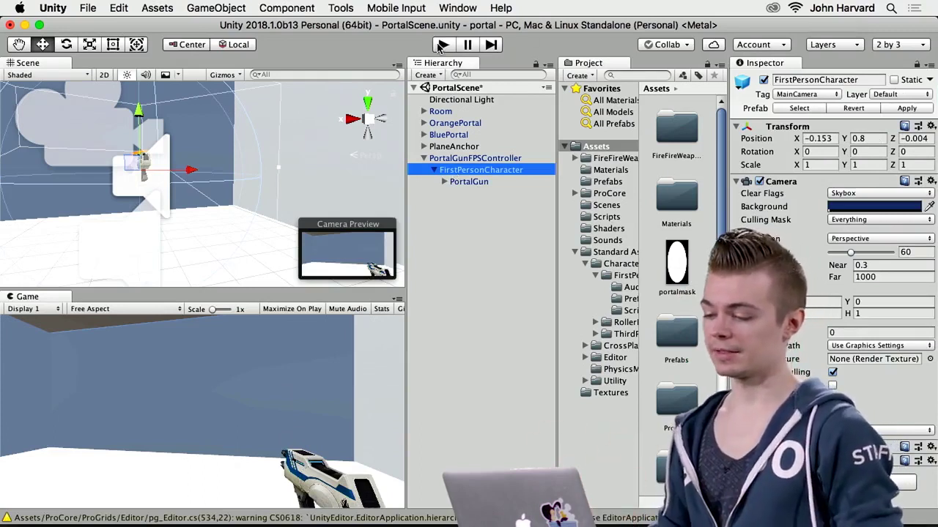
click(443, 45)
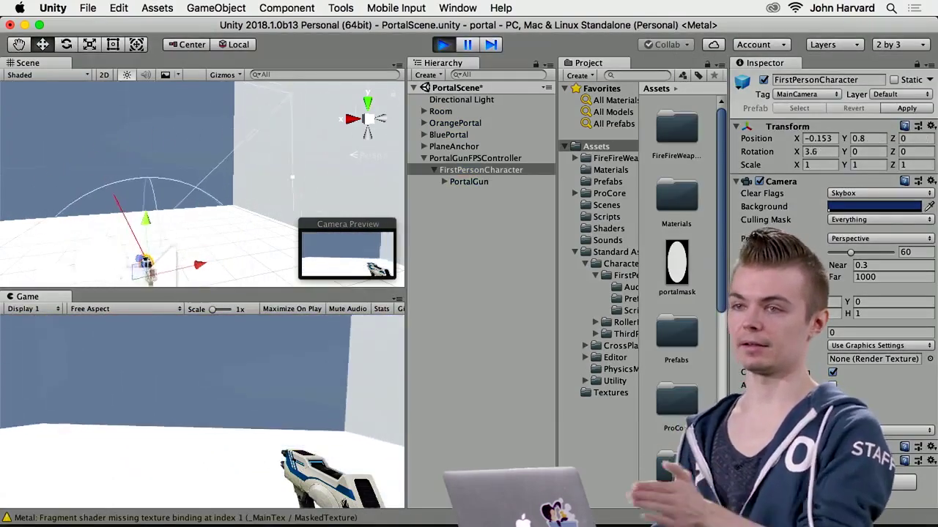
key(w)
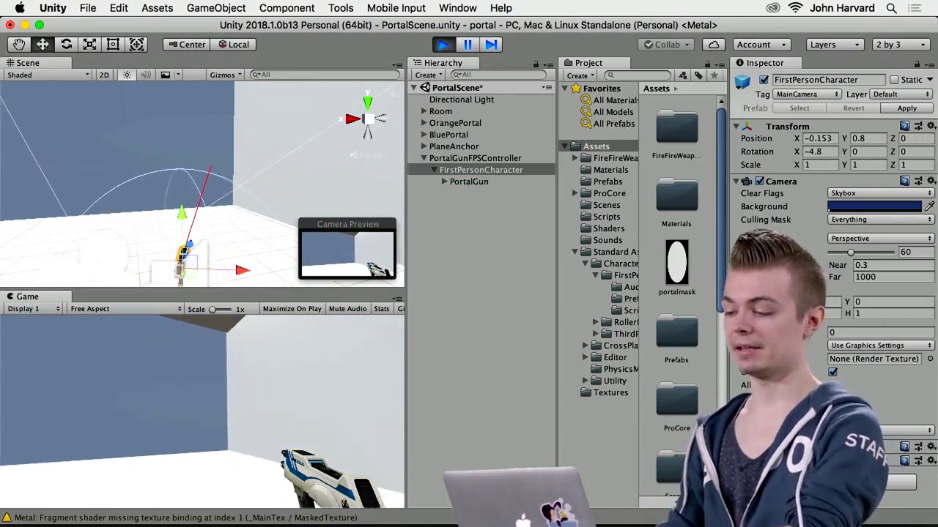
click(442, 44)
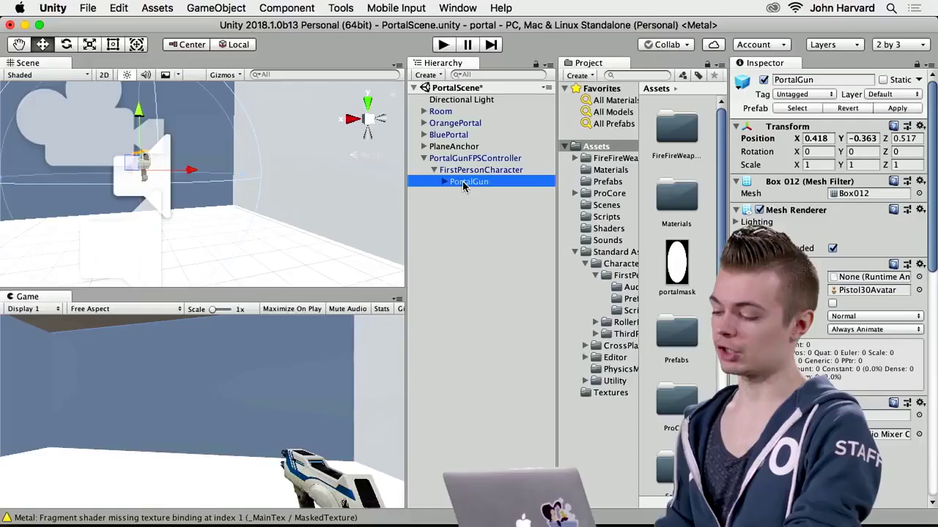
Parent PortalGun under FirstPersonCharacter in the Hierarchy
mouse_move(466, 182)
mouse_down()
mouse_move(460, 170)
mouse_move(468, 173)
mouse_up()
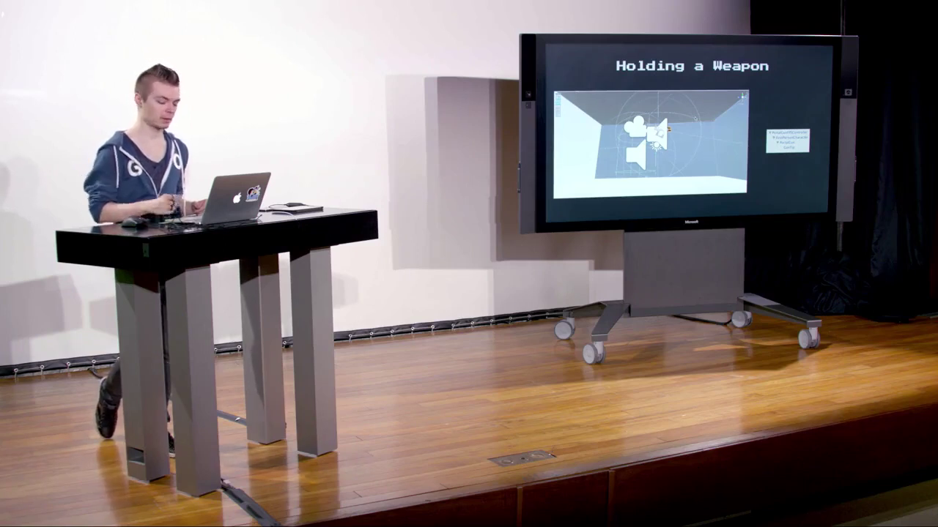
Advance to the Raycasting slide, briefly showing the Unity editor before returning
key(Right)
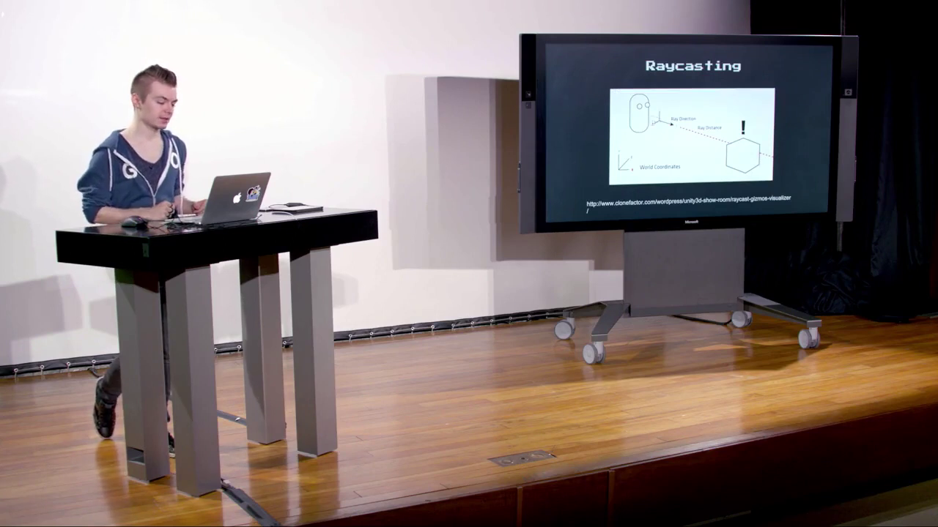
key(super+Tab)
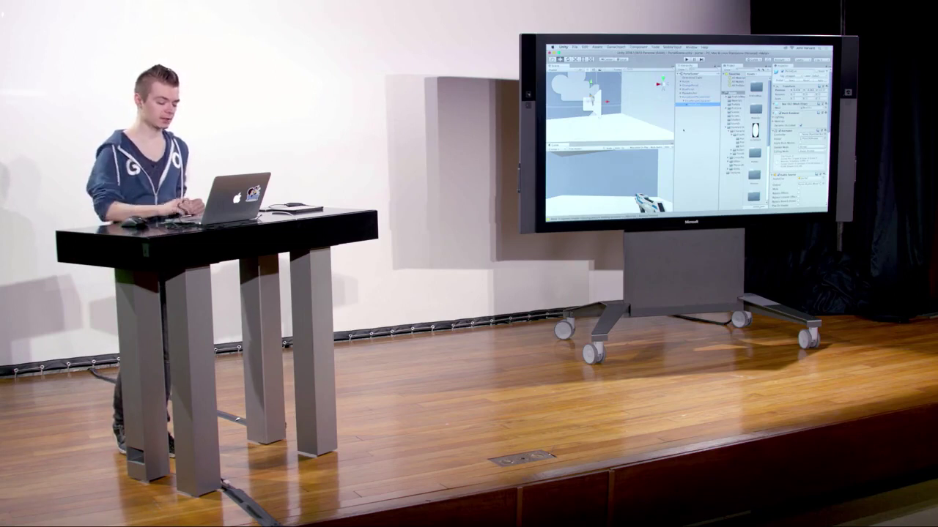
key(super+Tab)
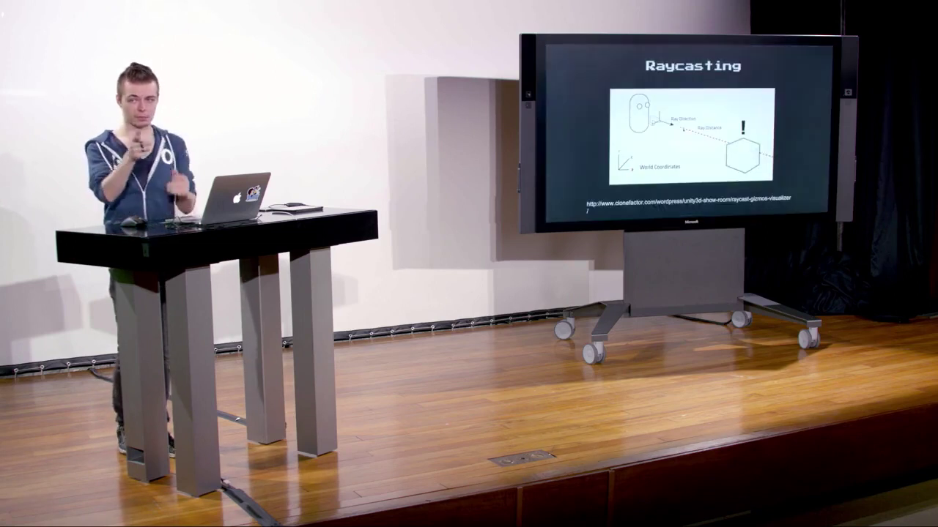
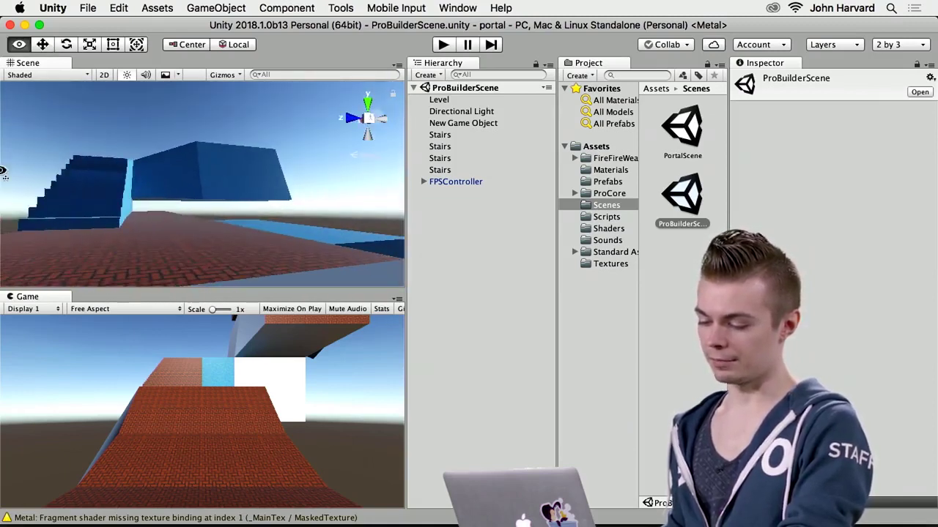
Switch the editor to the Default layout via Window > Layouts
click(457, 7)
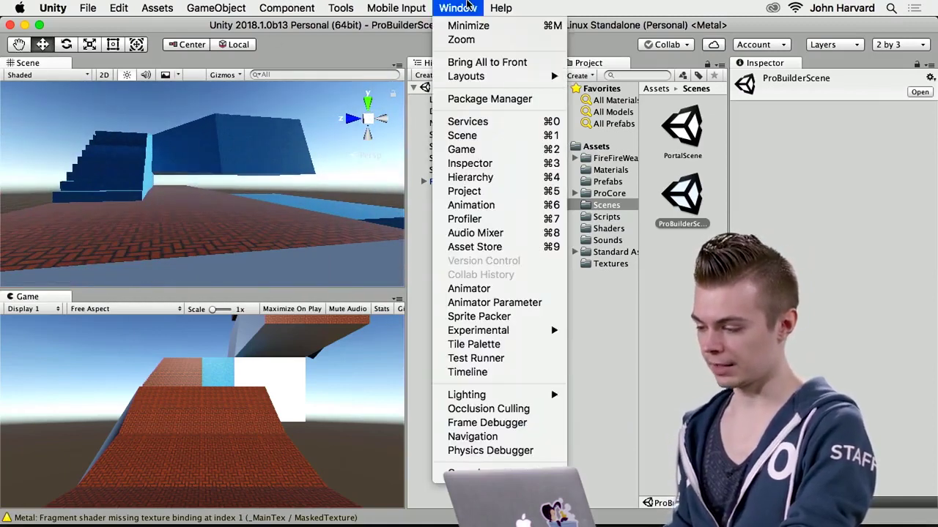
mouse_move(513, 76)
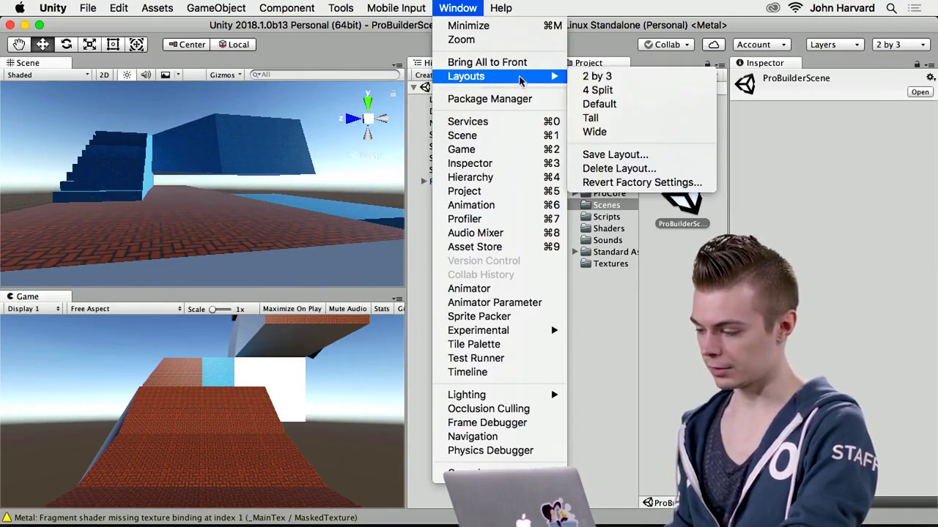
click(593, 104)
Fly the Scene camera around the brick block, blue wall, stairs and dark walls
right_drag(427, 197, 279, 136)
right_drag(385, 168, 448, 259)
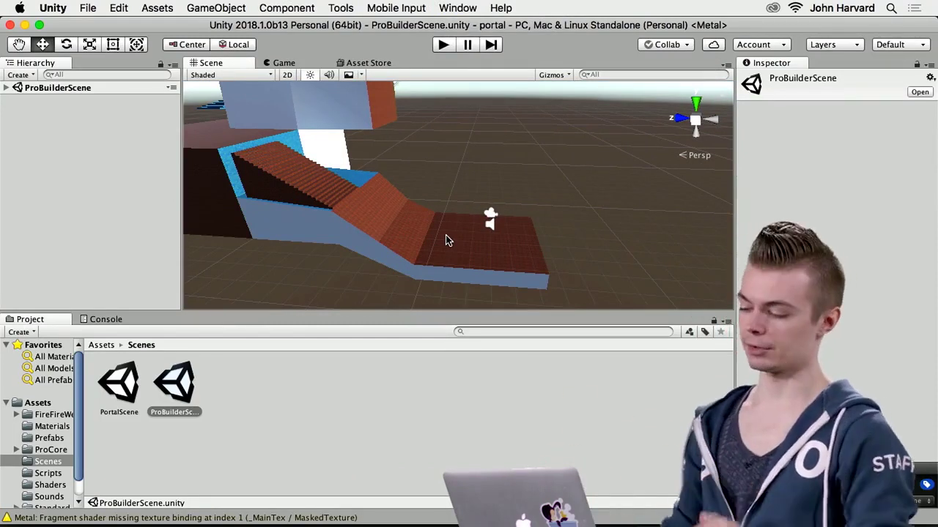
right_drag(421, 264, 445, 261)
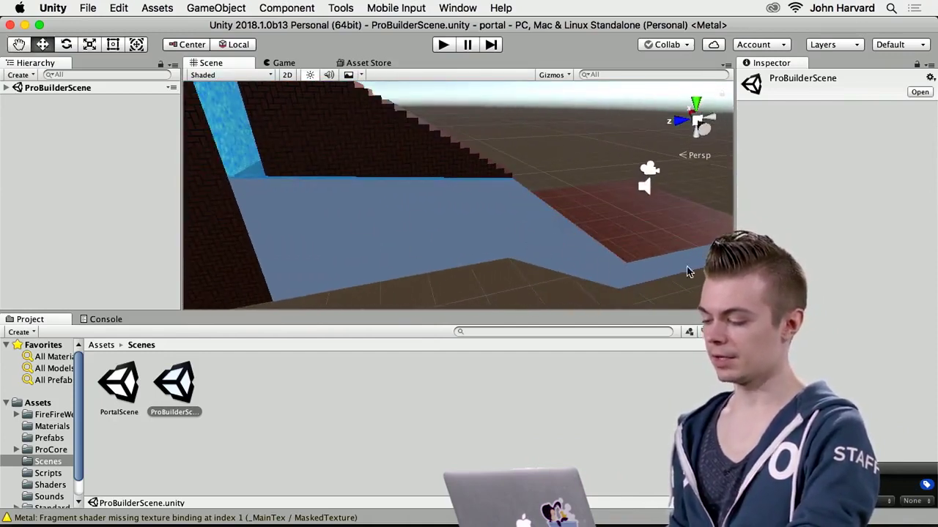
right_drag(540, 267, 463, 251)
right_drag(477, 199, 458, 147)
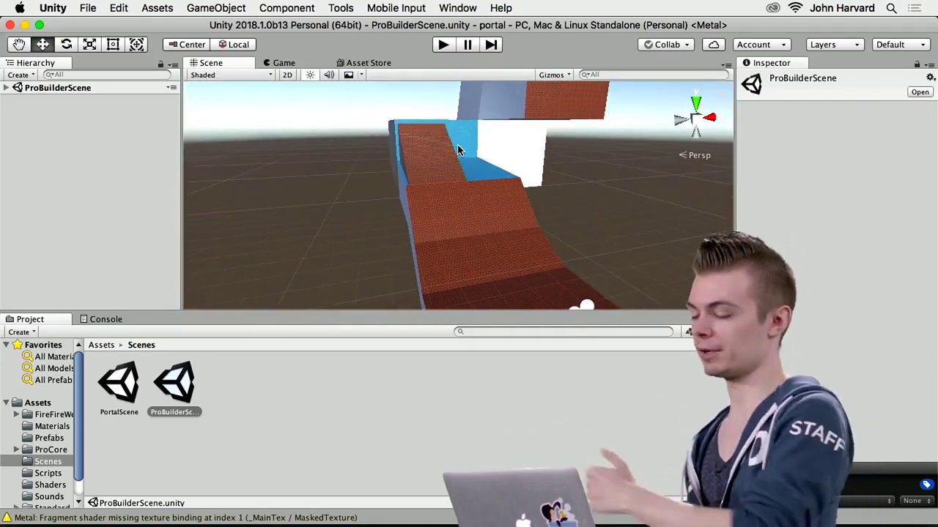
right_drag(458, 172, 430, 139)
scroll(427, 147, down, 2)
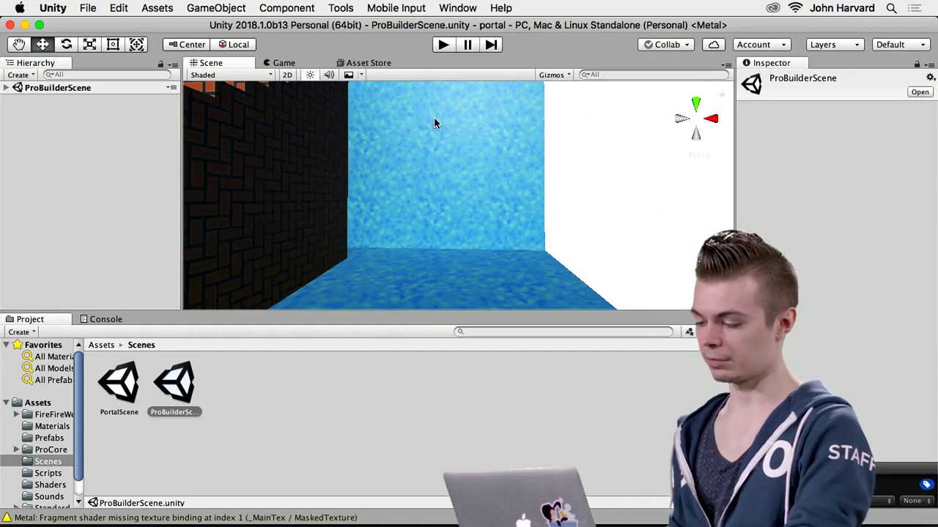
right_drag(479, 175, 521, 279)
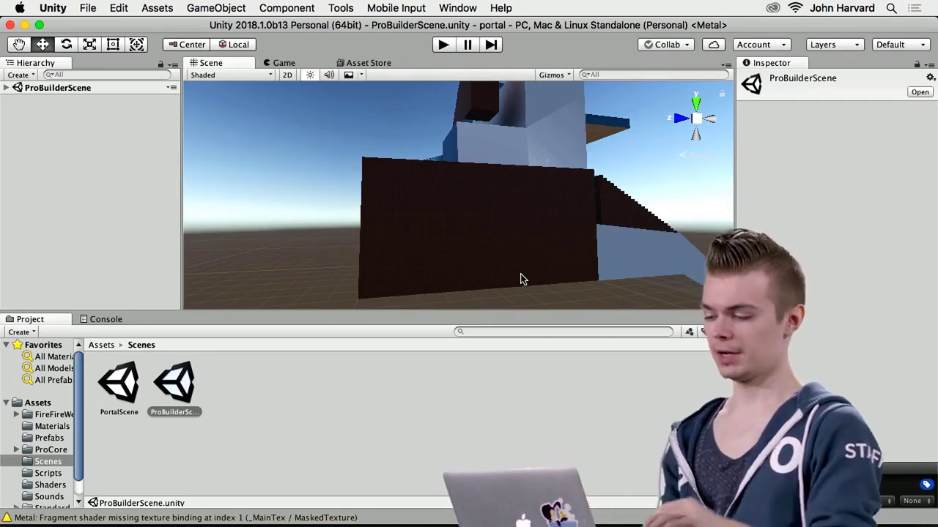
right_drag(573, 250, 507, 306)
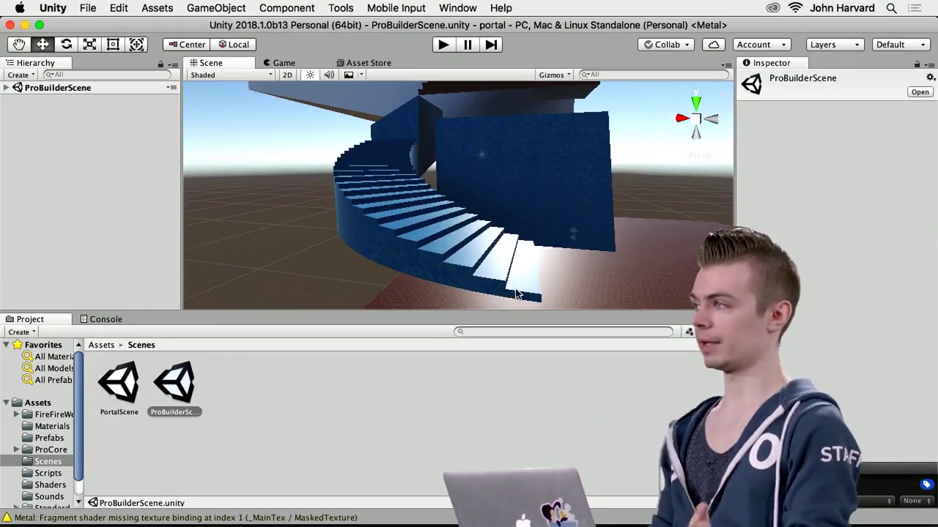
Select the curved Stairs object and orbit and pan all around it and the nearby blocks
click(392, 220)
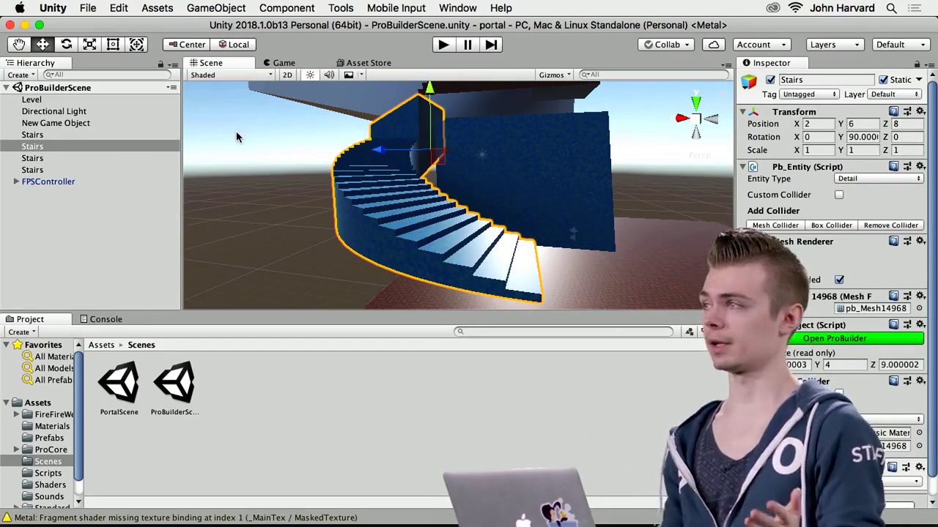
alt+drag(476, 209, 576, 294)
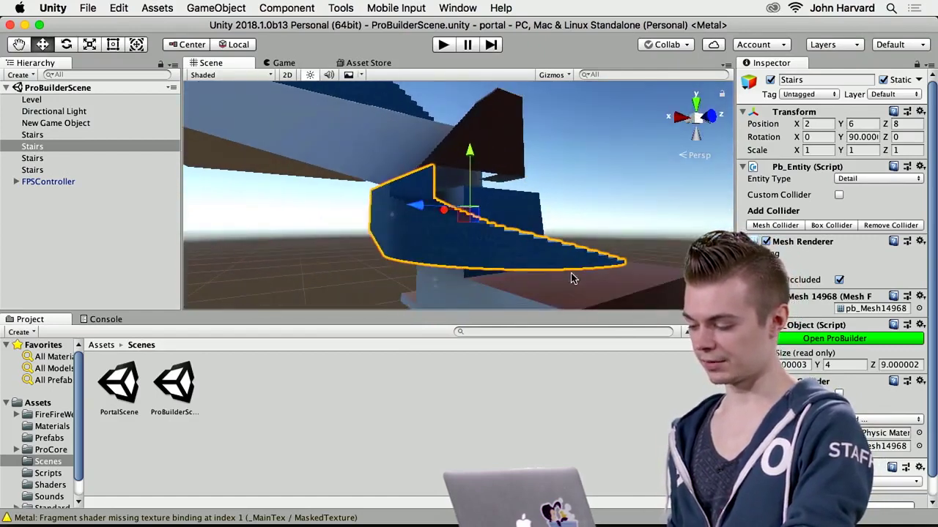
alt+drag(417, 225, 502, 283)
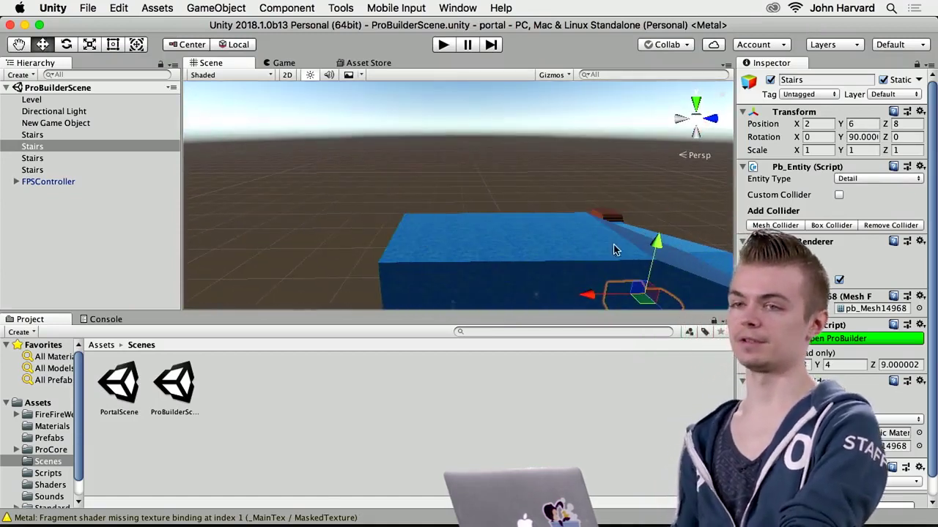
alt+drag(509, 231, 389, 249)
alt+drag(529, 223, 425, 176)
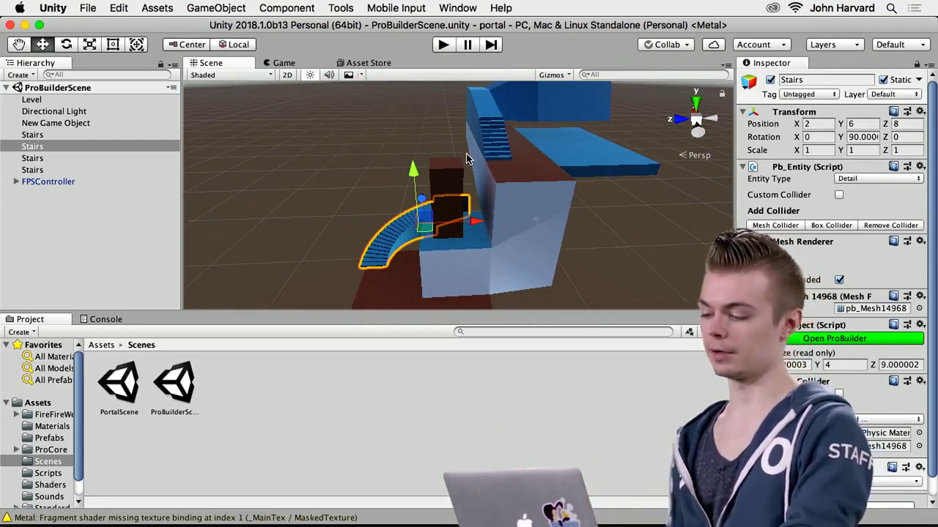
alt+drag(555, 255, 532, 194)
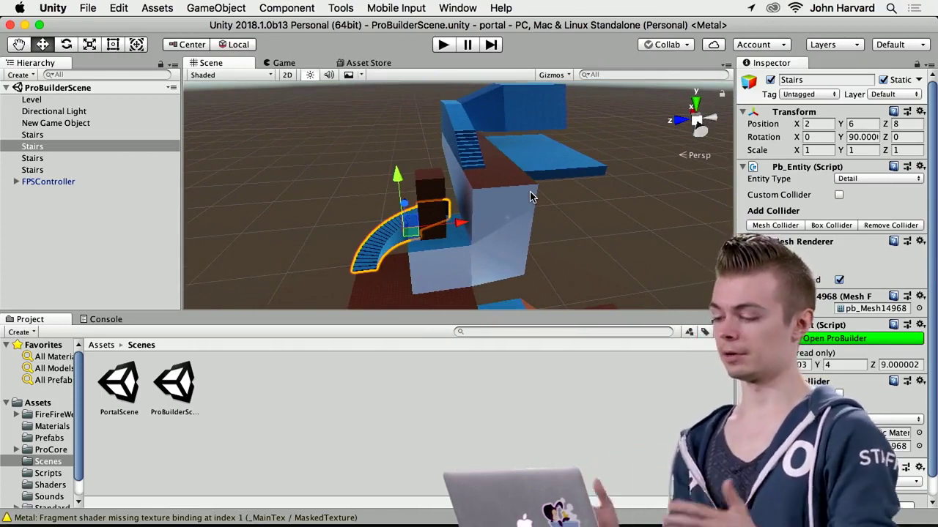
middle_drag(535, 230, 594, 264)
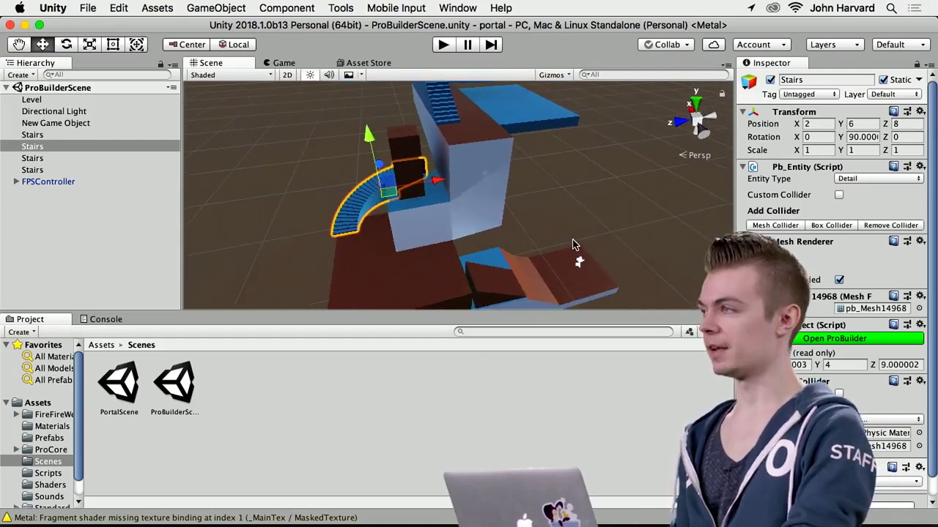
alt+drag(563, 243, 504, 223)
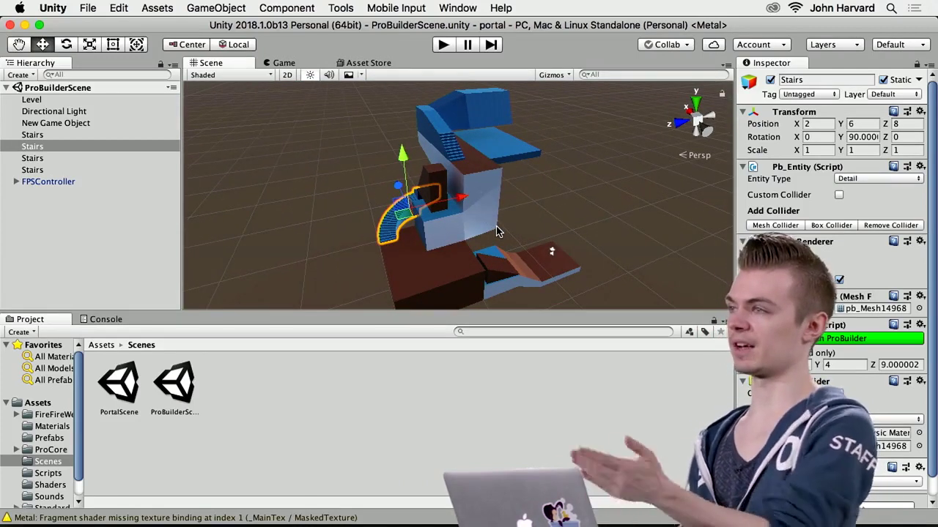
alt+drag(537, 223, 437, 206)
Open the Asset Store, search 'probu' and download ProBuilder from its asset page
click(457, 7)
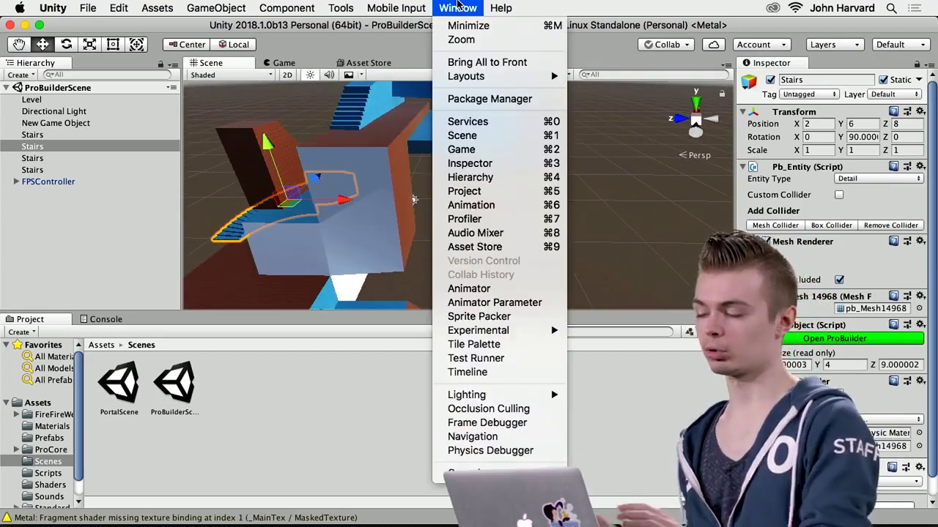
mouse_move(396, 7)
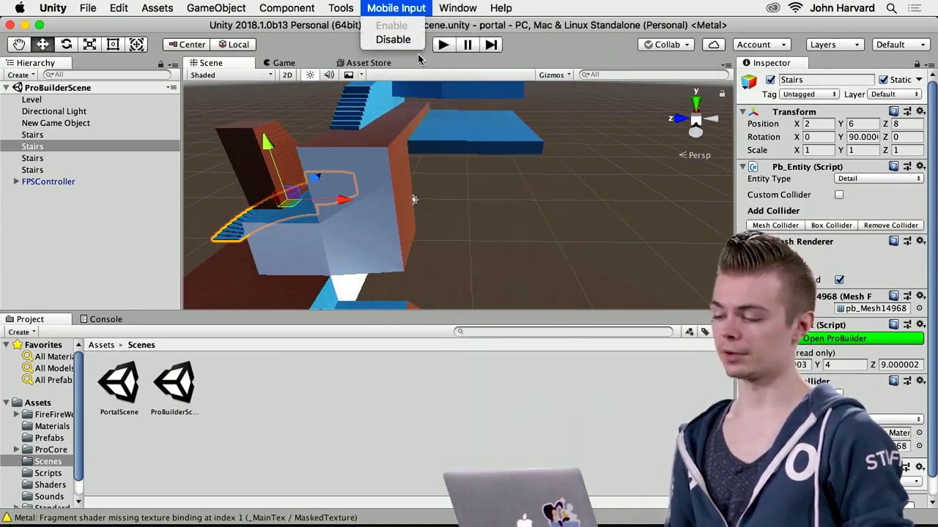
click(417, 61)
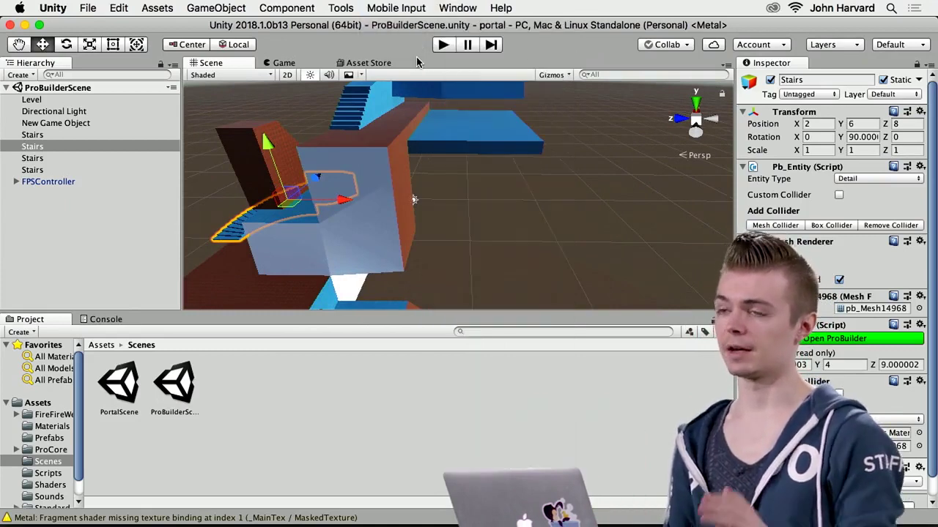
click(368, 63)
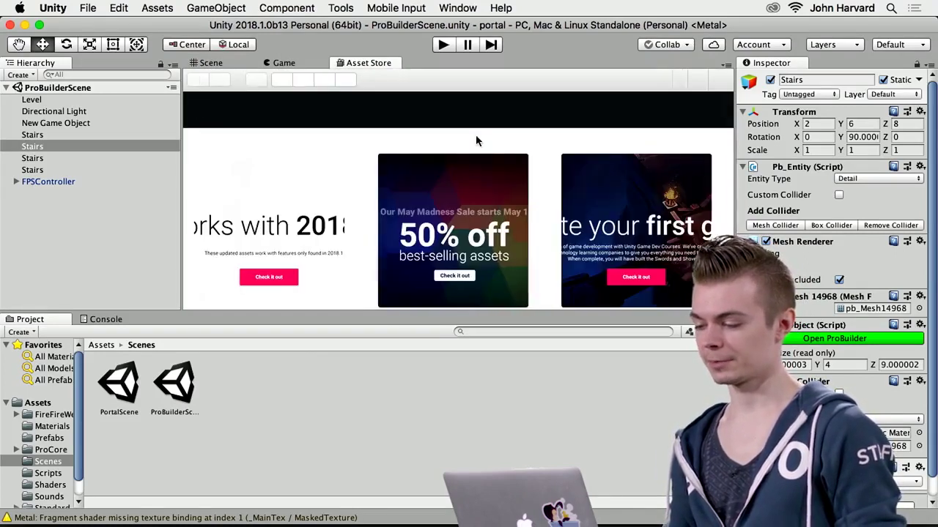
click(355, 109)
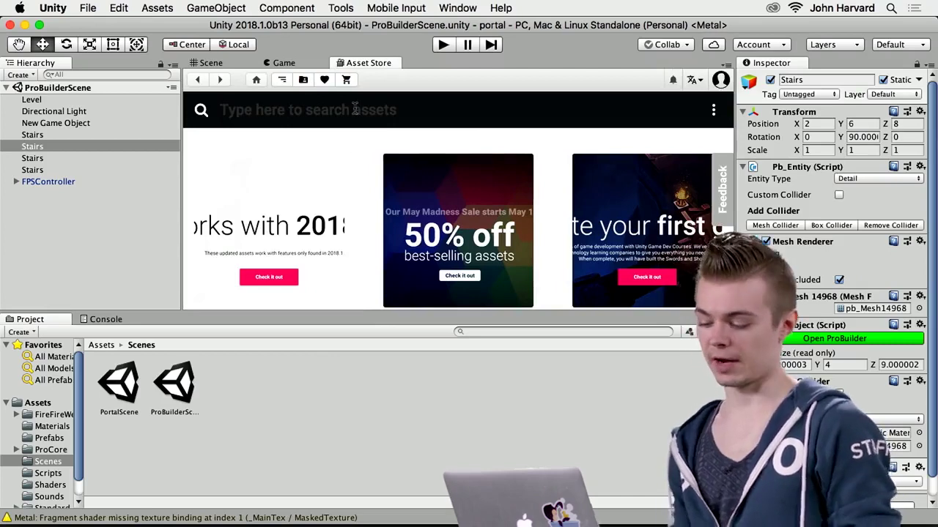
text(probu)
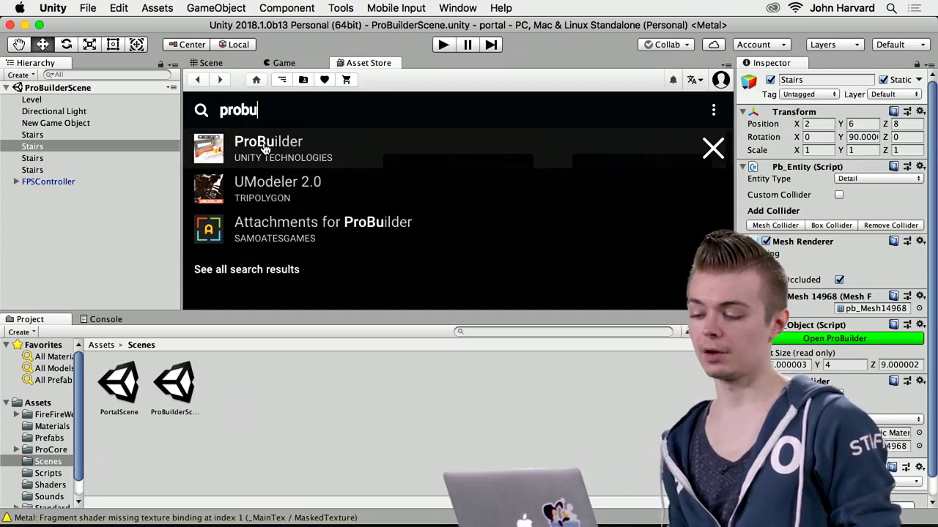
click(299, 167)
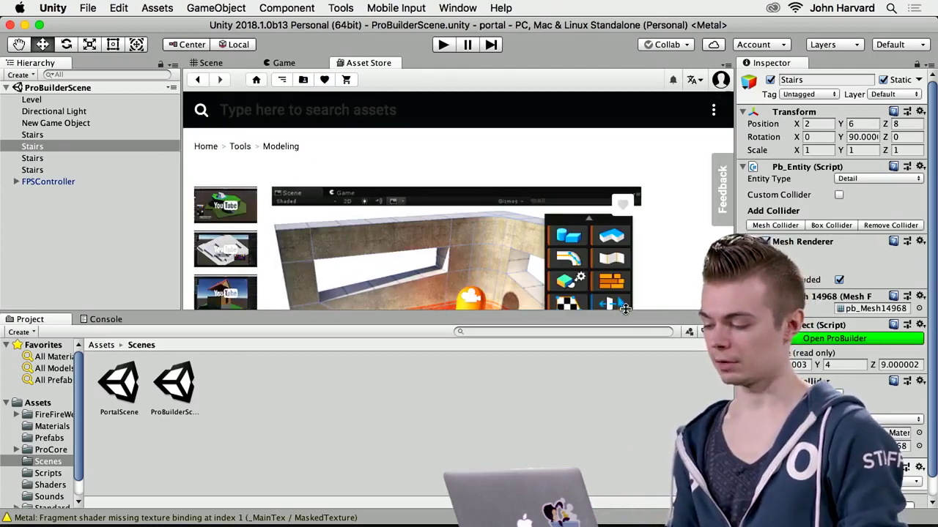
scroll(645, 260, down, 10)
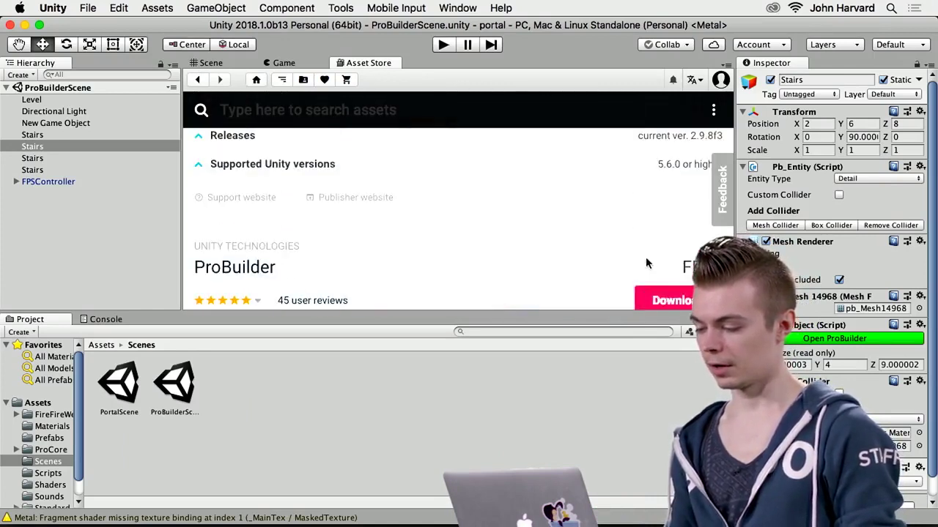
click(663, 268)
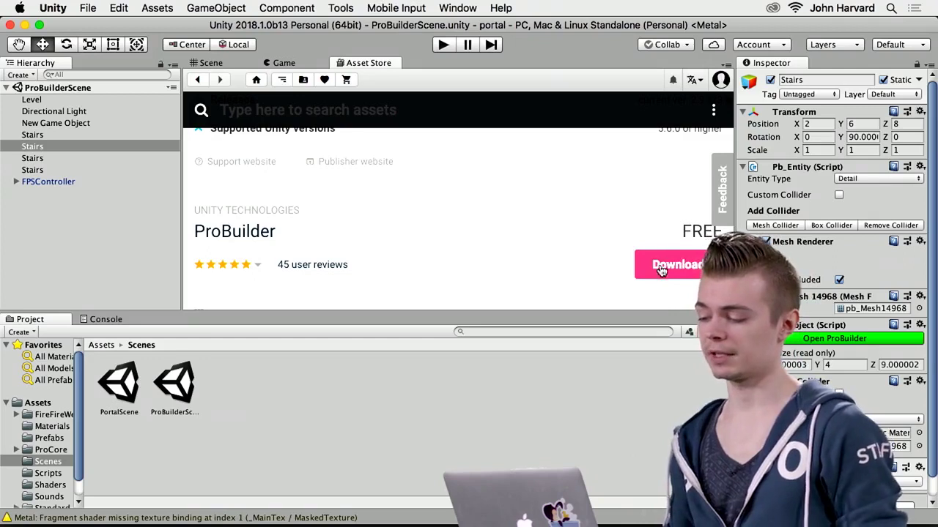
Search the Asset Store for 'progrid', then return to the Scene view
scroll(578, 264, up, 10)
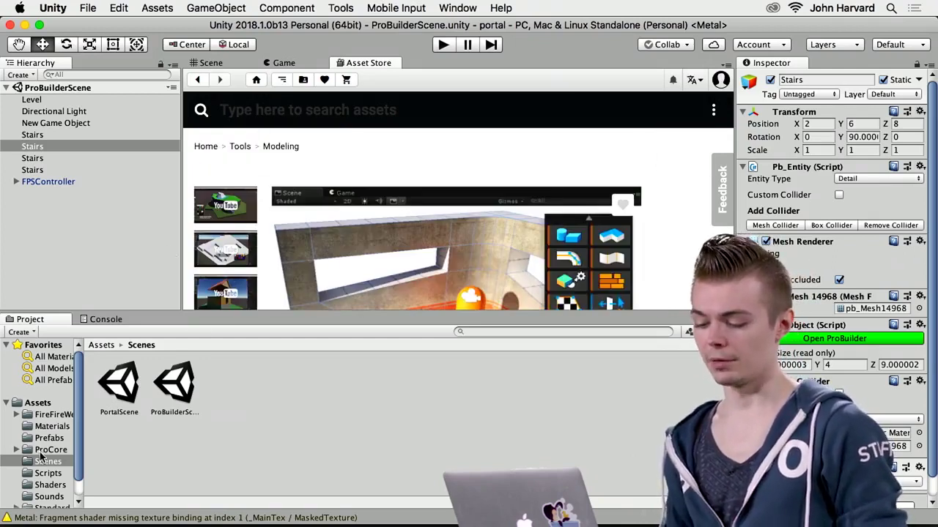
scroll(40, 457, down, 2)
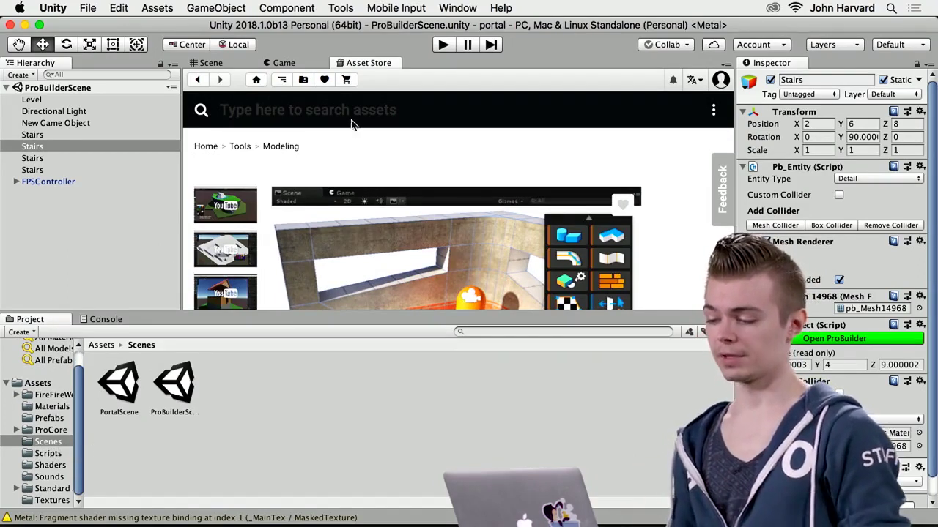
text(progrid)
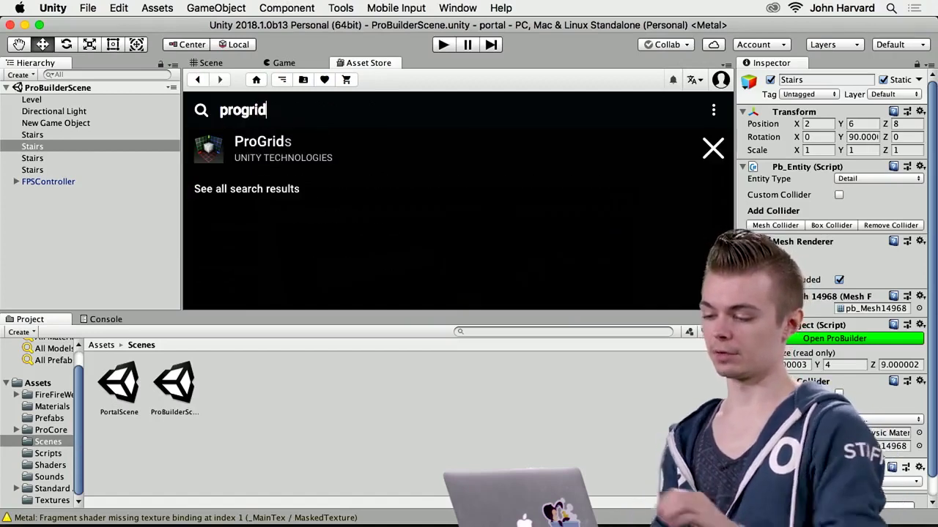
click(242, 146)
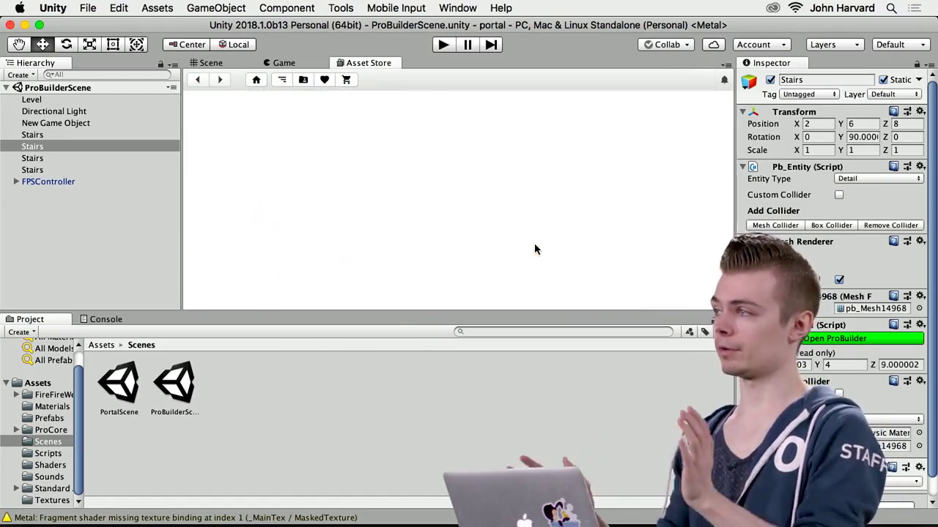
click(209, 63)
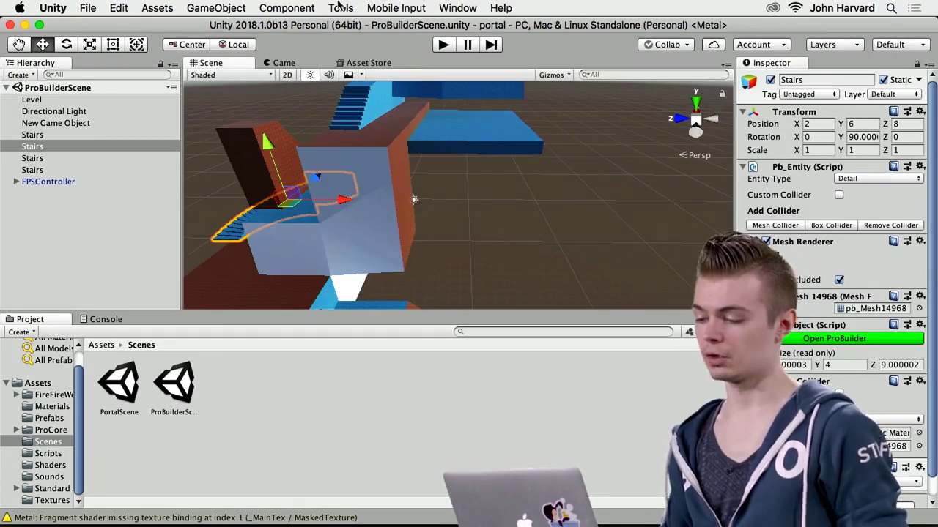
click(339, 7)
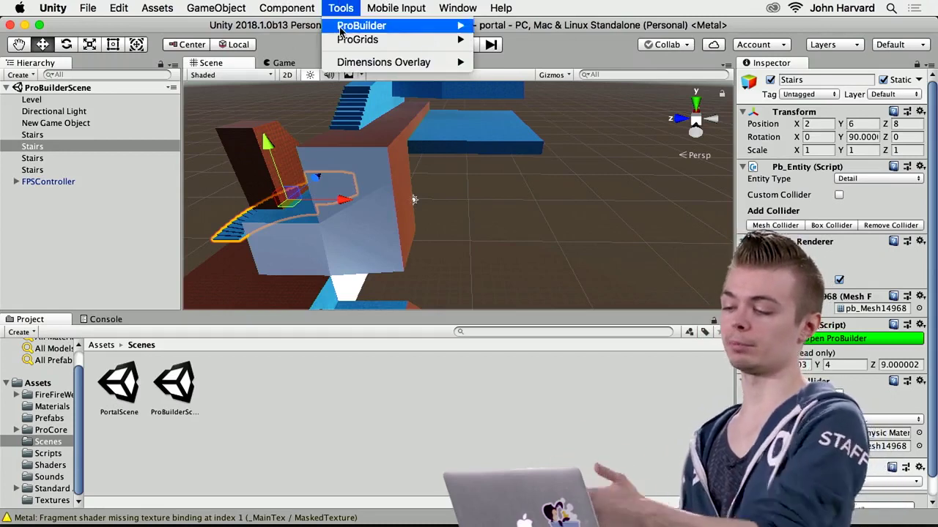
Open the ProBuilder tool palette from the Tools > ProBuilder menu
mouse_move(360, 28)
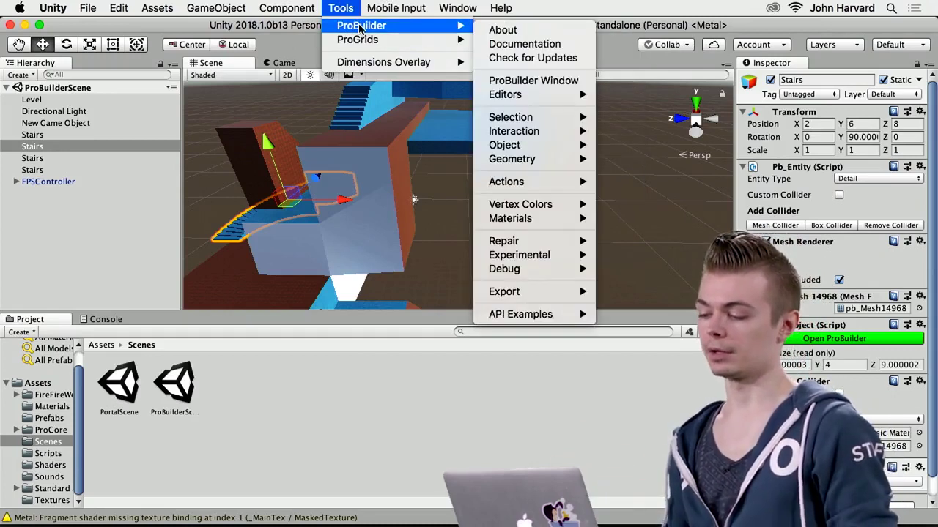
click(535, 16)
click(340, 8)
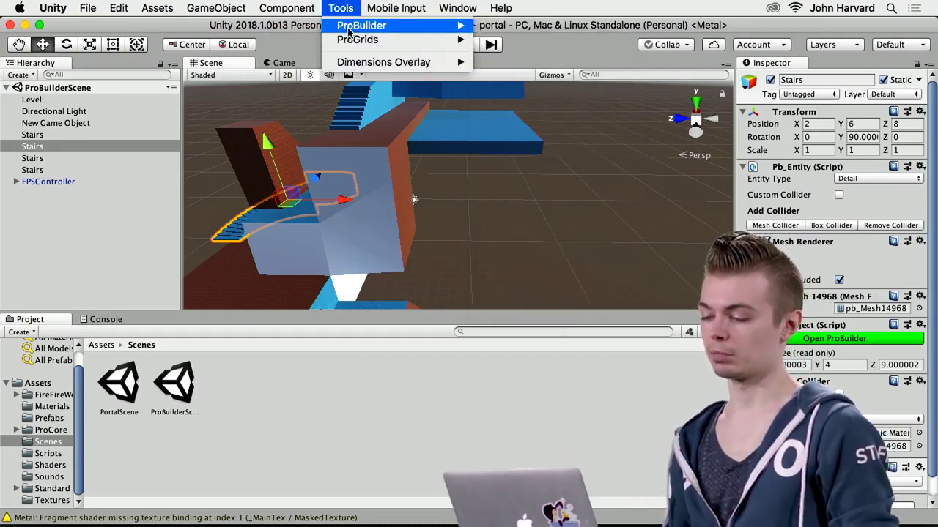
mouse_move(350, 32)
click(508, 81)
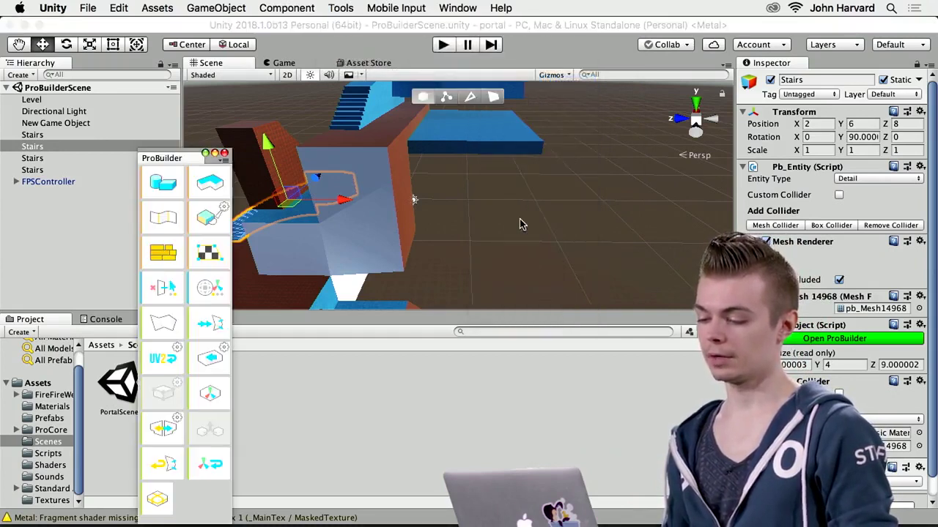
Dock the ProBuilder palette above the Hierarchy, make it taller, and start a New Shape
drag(175, 156, 157, 109)
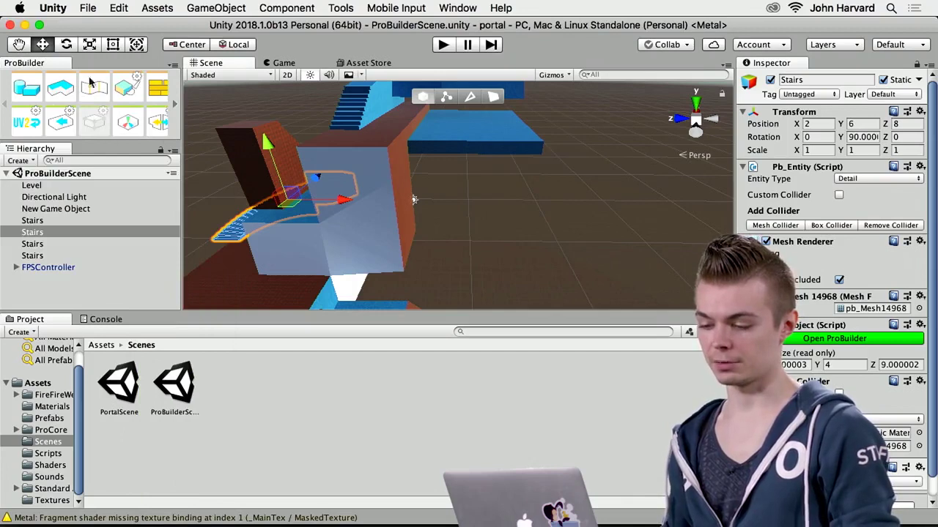
scroll(176, 109, right, 5)
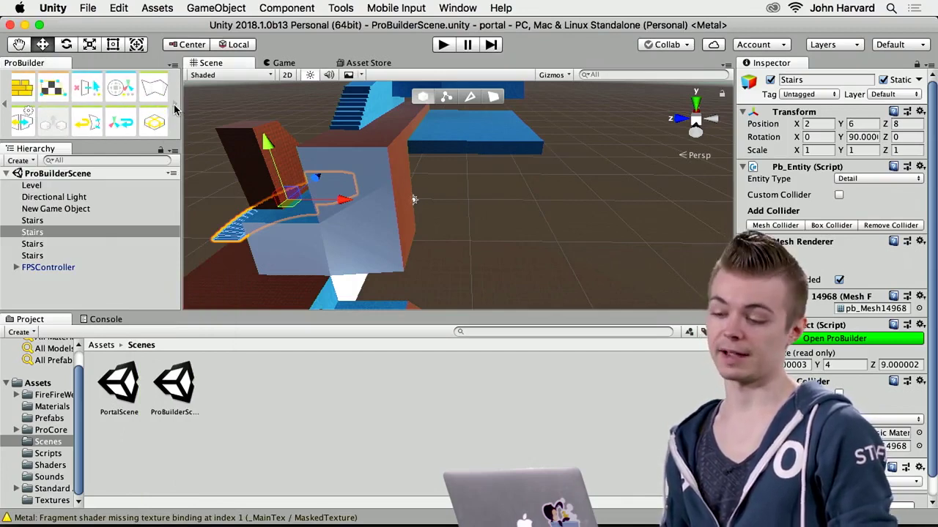
scroll(2, 106, left, 4)
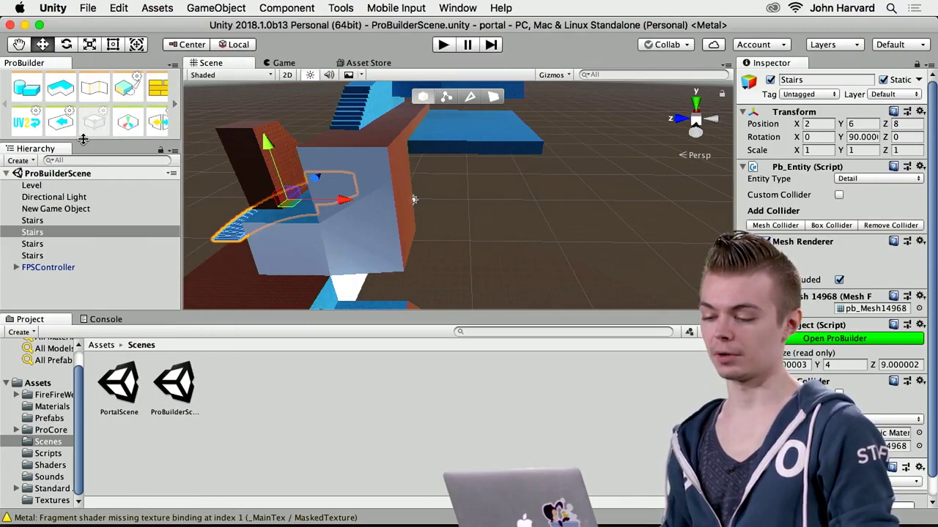
drag(84, 139, 85, 176)
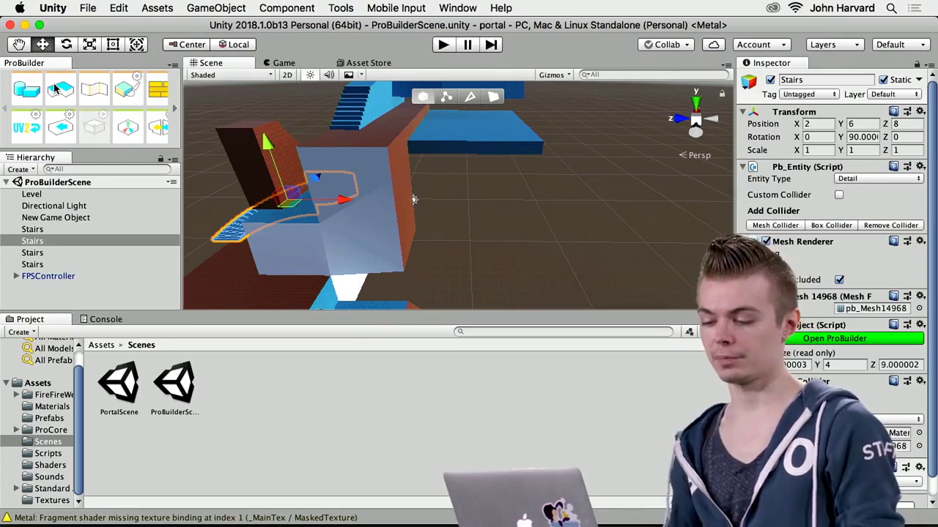
click(30, 93)
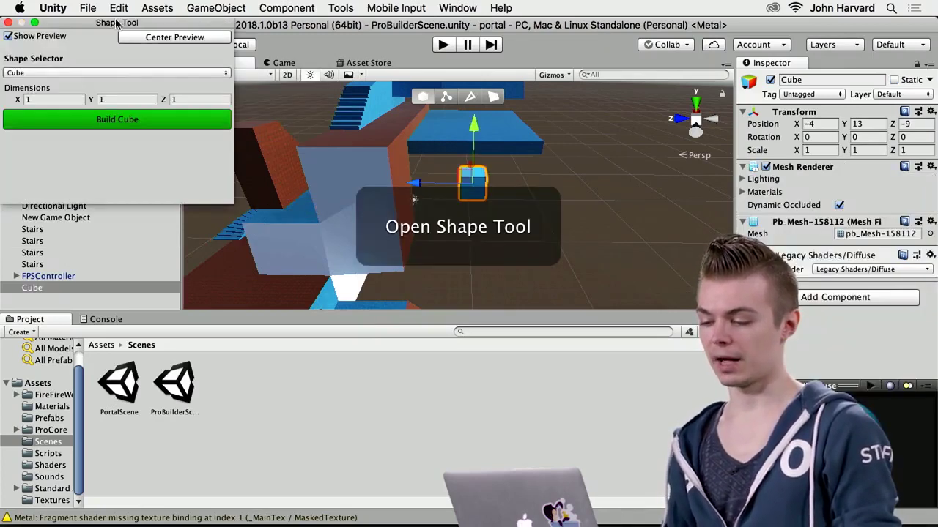
Build a Stair shape with 9 steps, curvature 80 and inner radius 6.42, then close the Shape Tool
drag(116, 24, 228, 175)
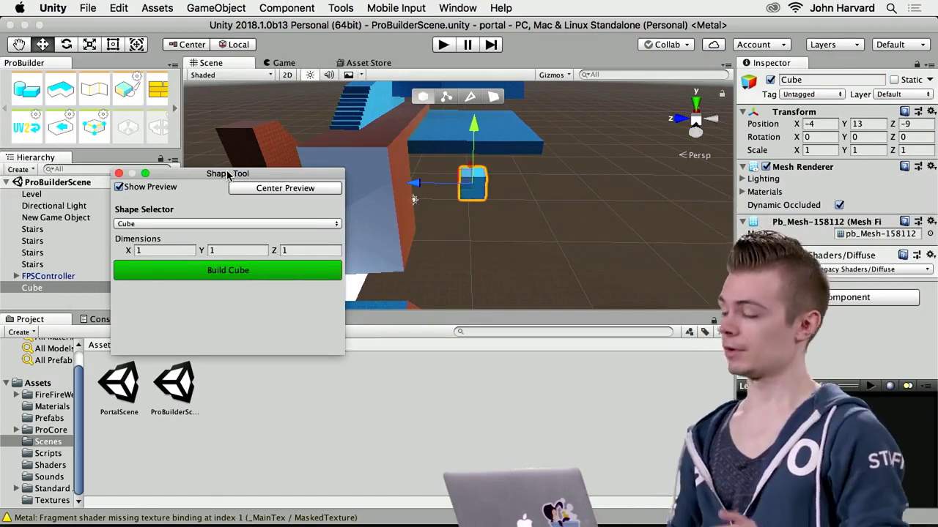
click(245, 224)
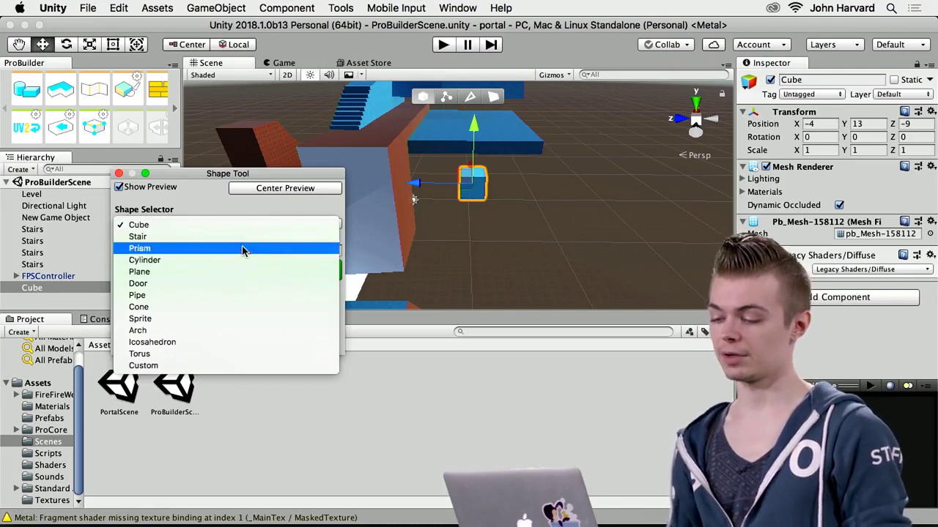
click(244, 236)
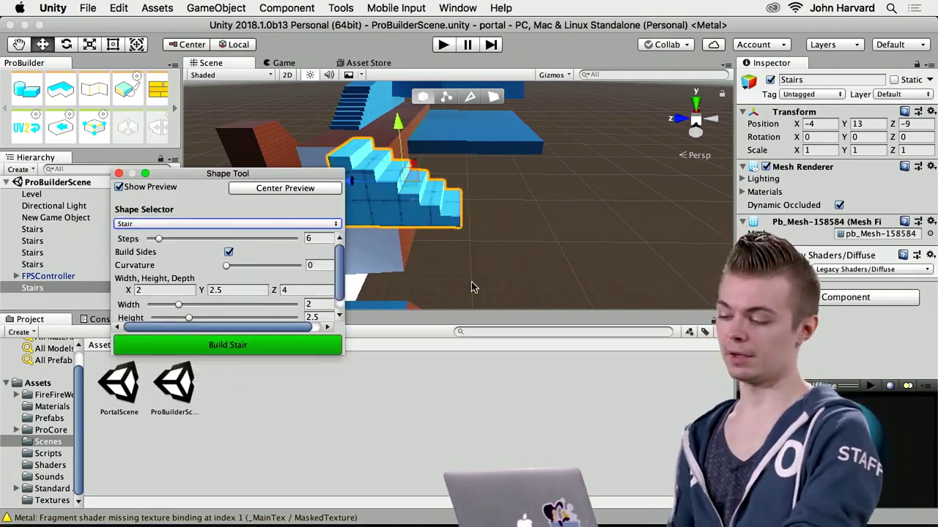
alt+drag(516, 227, 408, 200)
drag(159, 245, 175, 247)
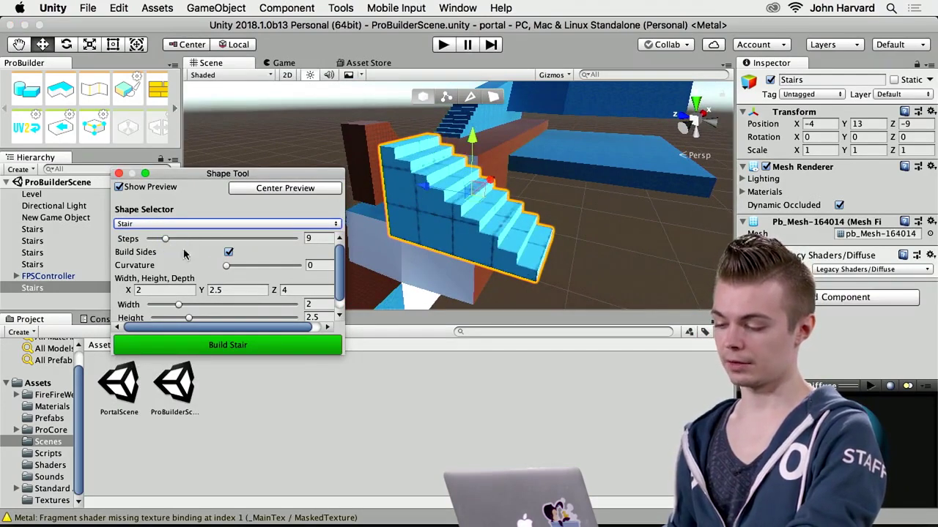
mouse_move(226, 267)
mouse_down()
mouse_move(288, 270)
mouse_move(242, 266)
mouse_up()
drag(194, 293, 286, 317)
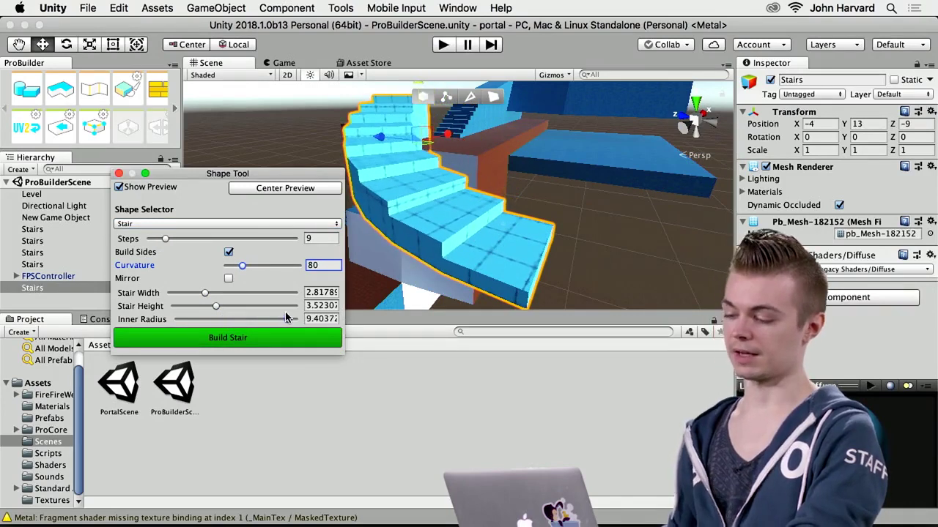
drag(287, 319, 253, 319)
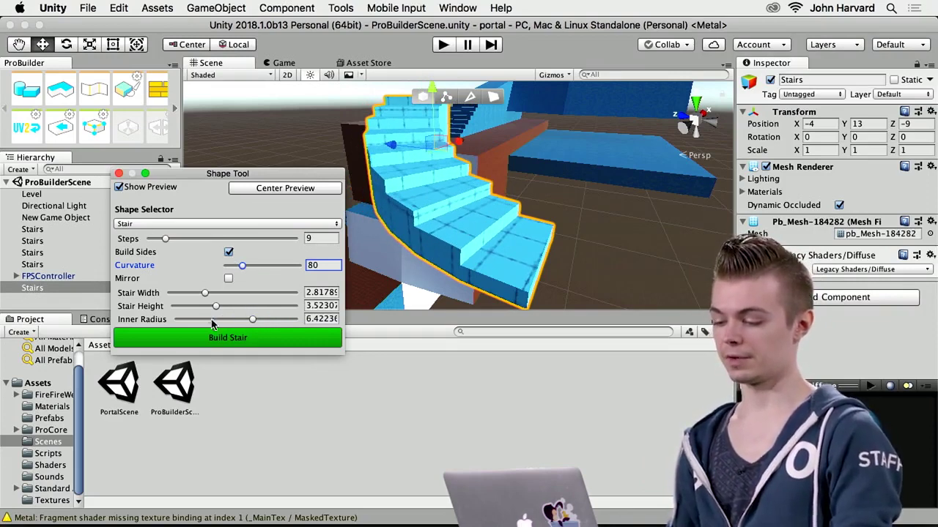
click(226, 339)
alt+drag(498, 212, 390, 250)
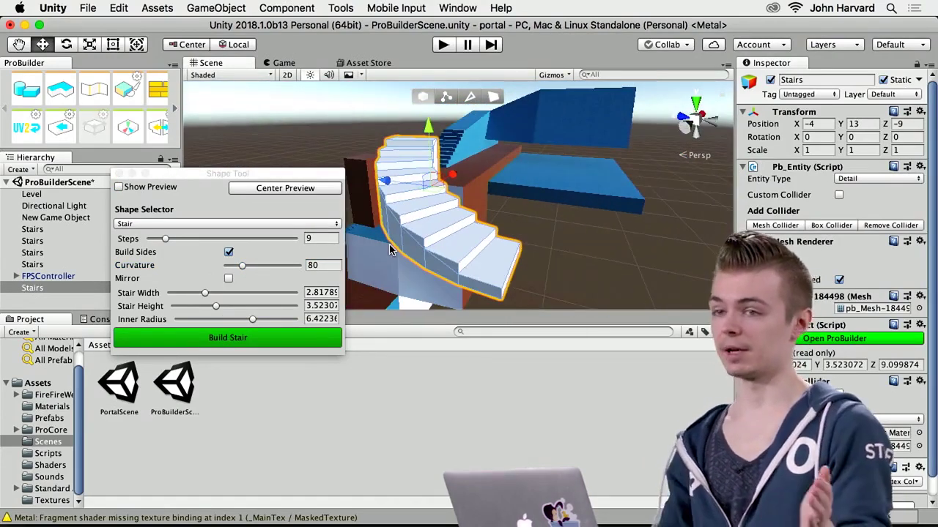
click(121, 174)
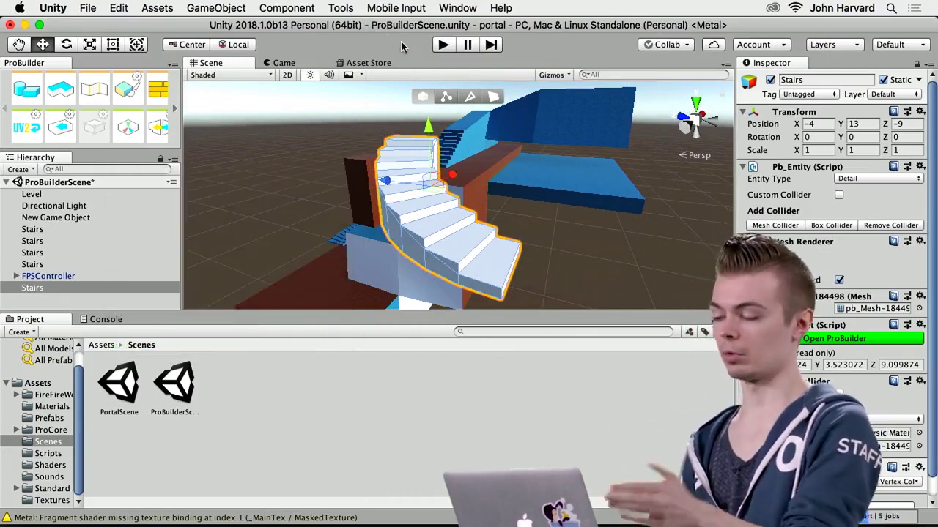
Open the ProGrids window from the Tools menu to show grid snapping controls
click(287, 7)
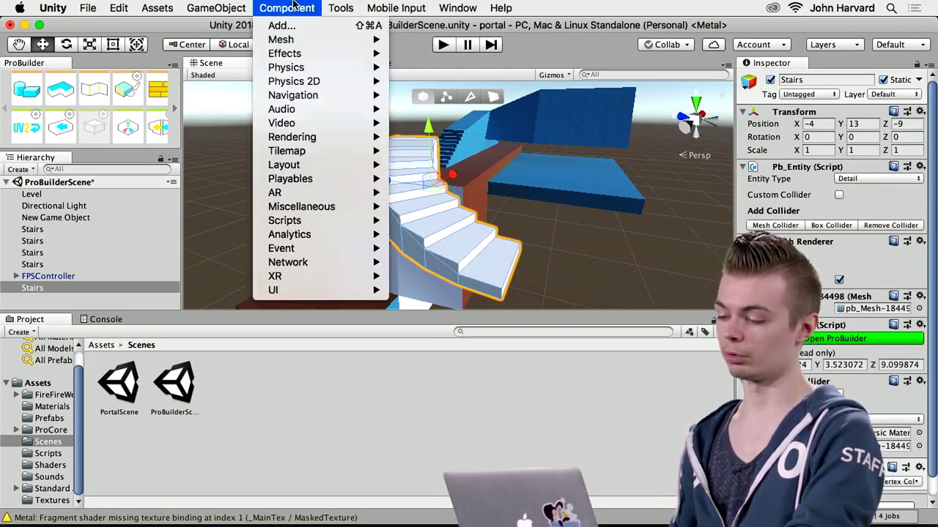
mouse_move(340, 8)
mouse_move(445, 46)
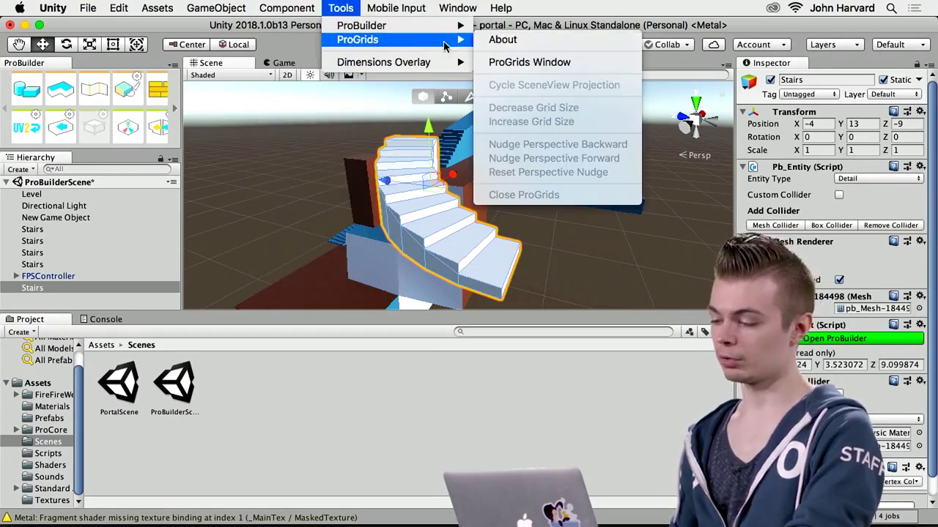
click(506, 63)
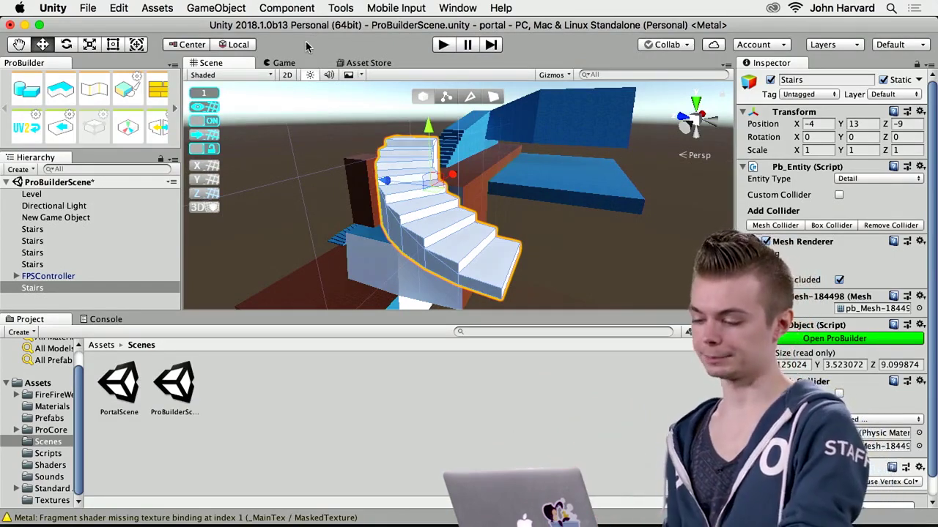
Orbit around the new staircase and check the ProGrids snap settings (1, Meter)
alt+drag(314, 205, 468, 142)
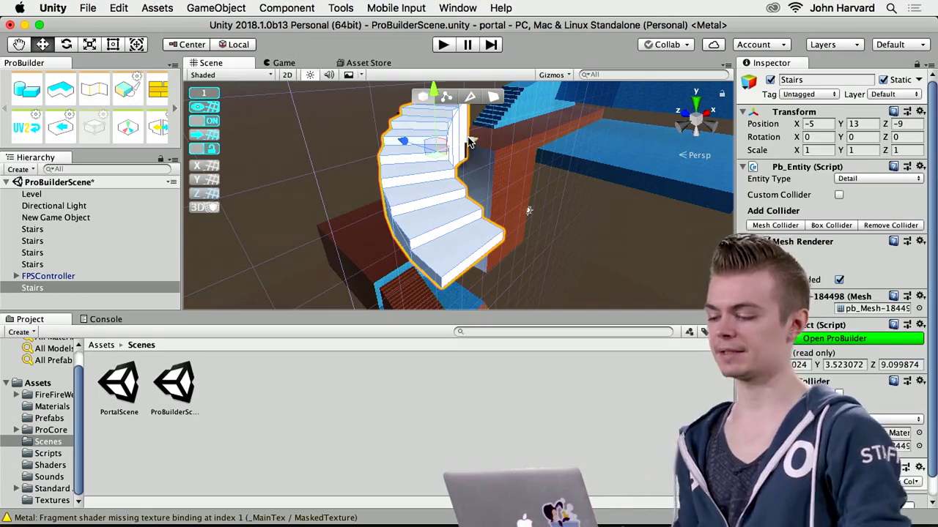
alt+drag(527, 189, 469, 178)
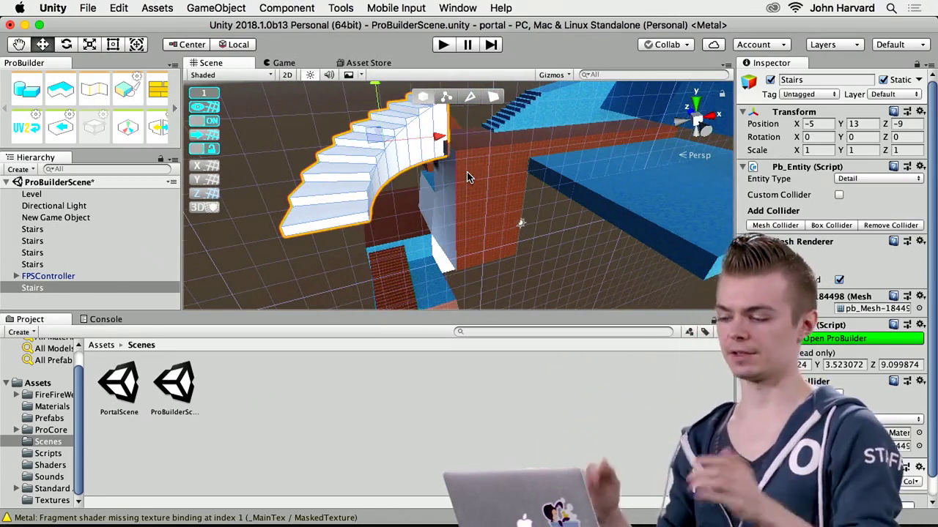
alt+drag(398, 198, 509, 139)
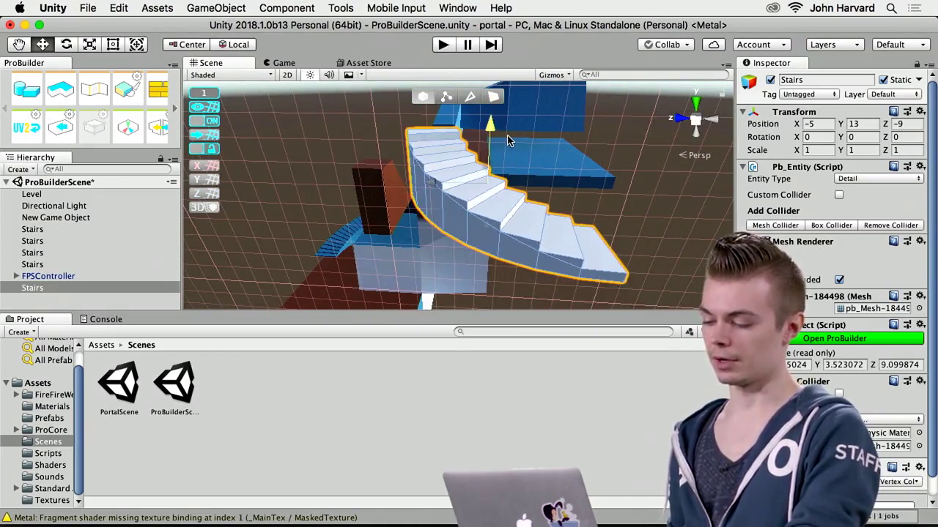
click(205, 93)
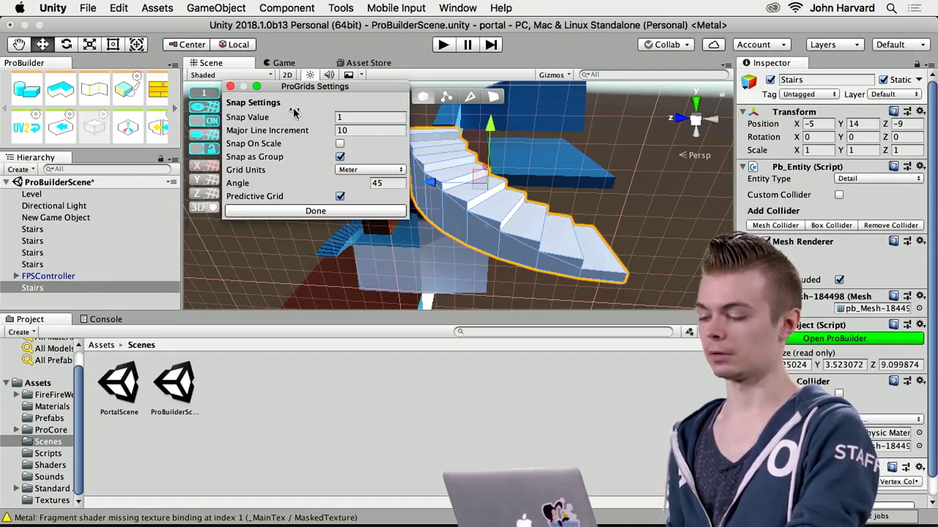
click(230, 86)
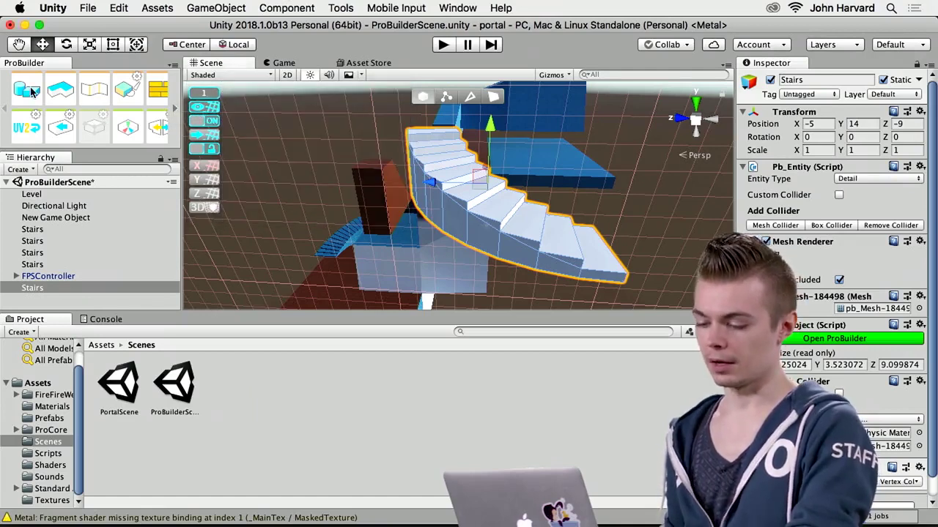
alt+drag(296, 196, 390, 220)
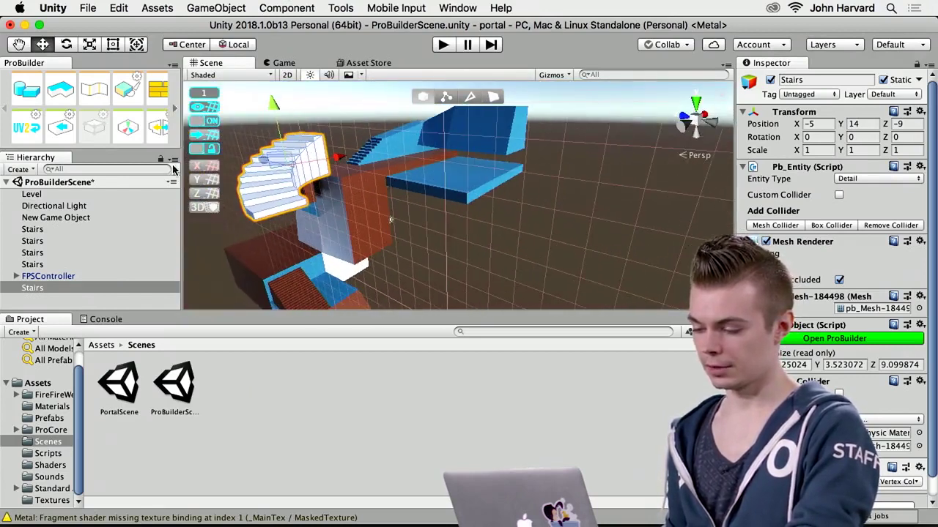
Build a new 1×1×1 ProBuilder cube and close the shape settings
click(36, 94)
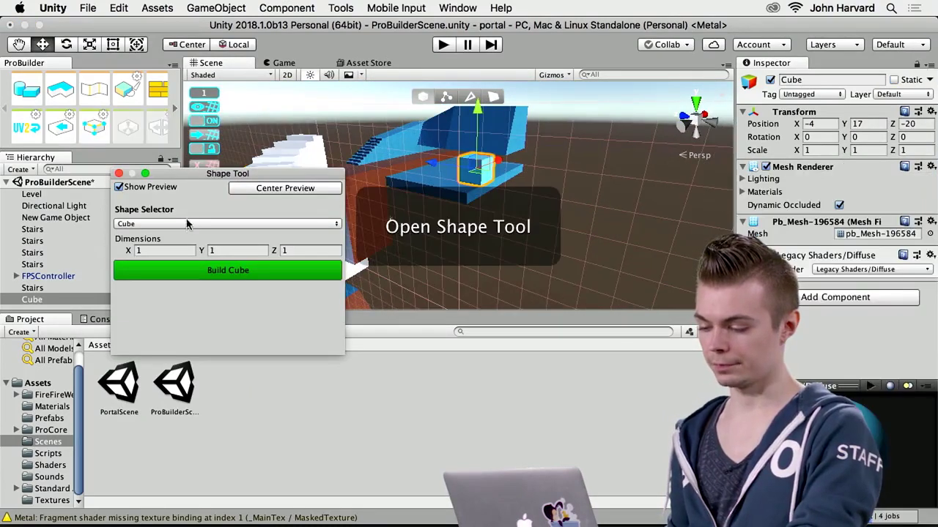
click(235, 271)
click(116, 174)
alt+drag(491, 207, 528, 163)
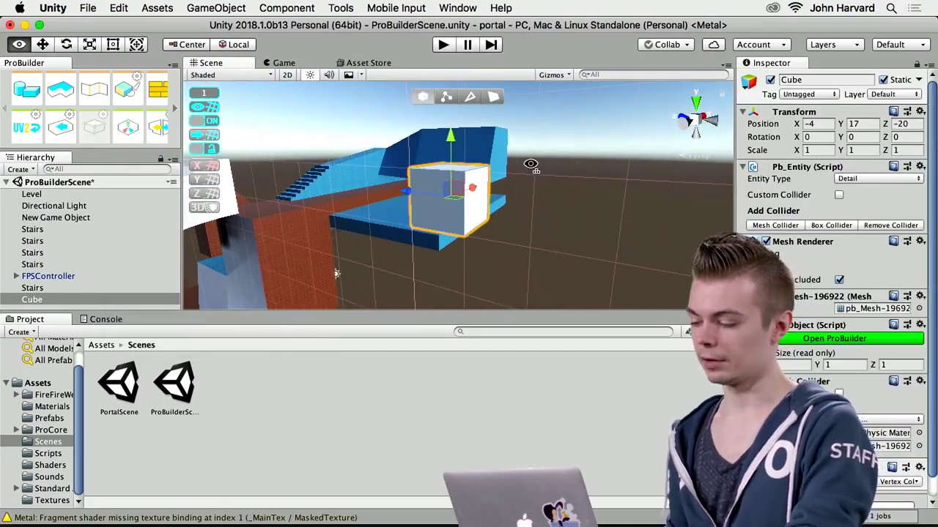
Test reshaping the cube in vertex and edge modes, pulling a top edge down and back
click(453, 98)
click(469, 98)
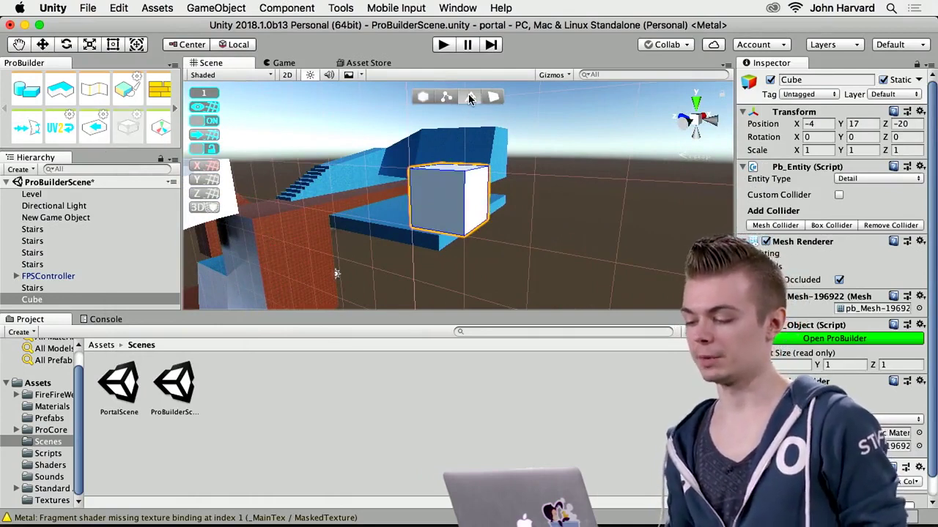
click(490, 97)
click(447, 99)
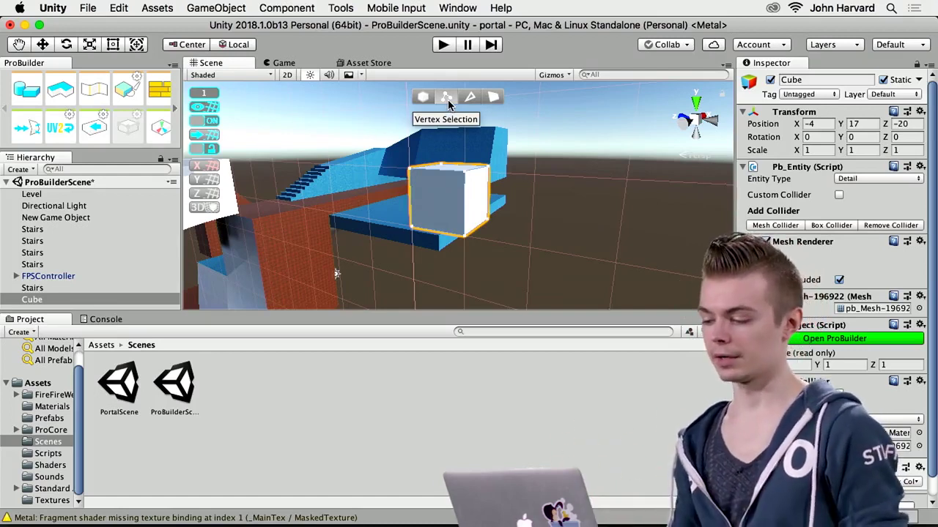
click(411, 167)
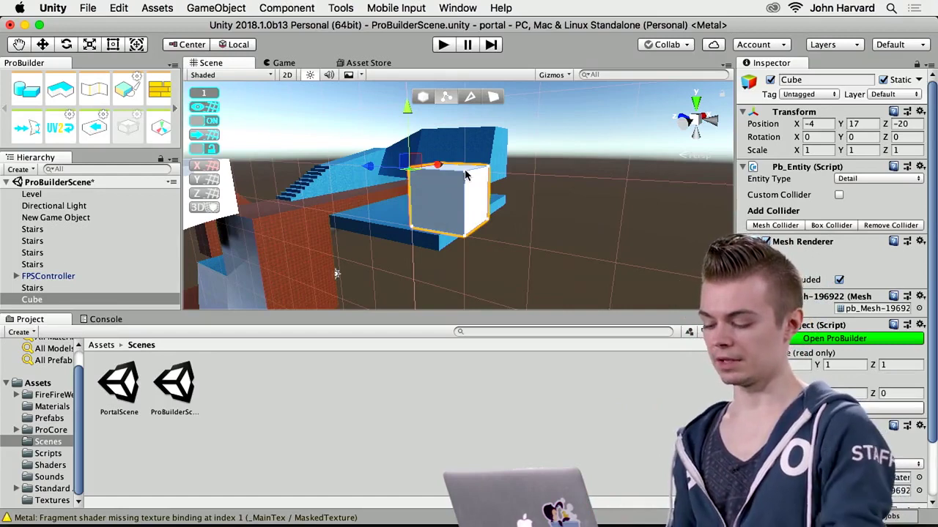
click(437, 167)
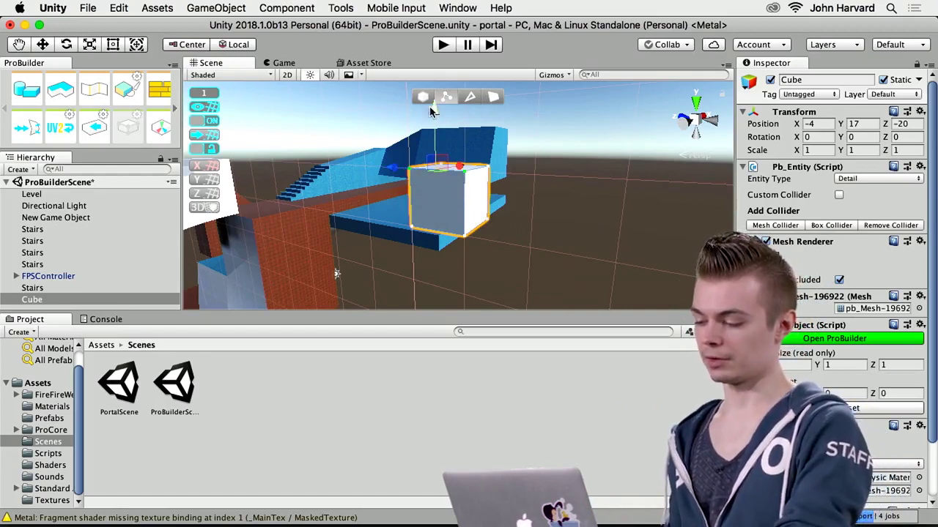
drag(435, 114, 453, 131)
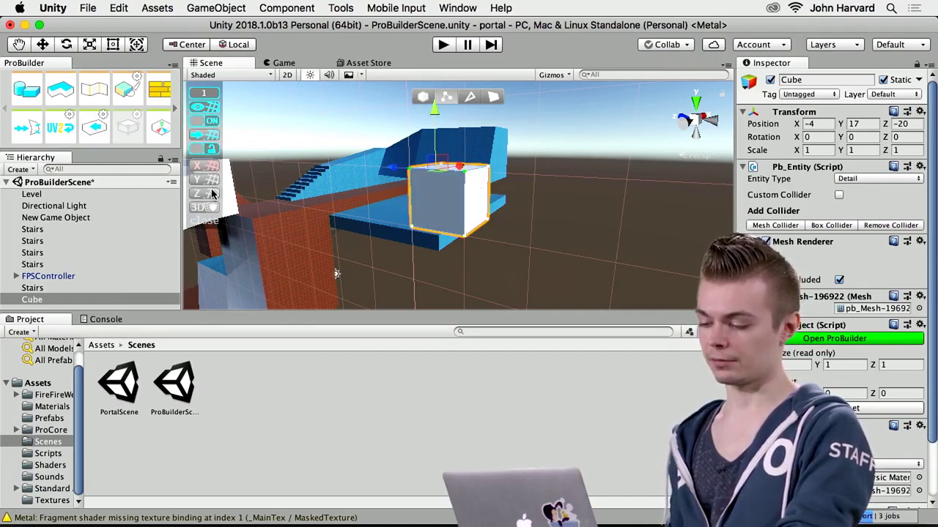
click(208, 123)
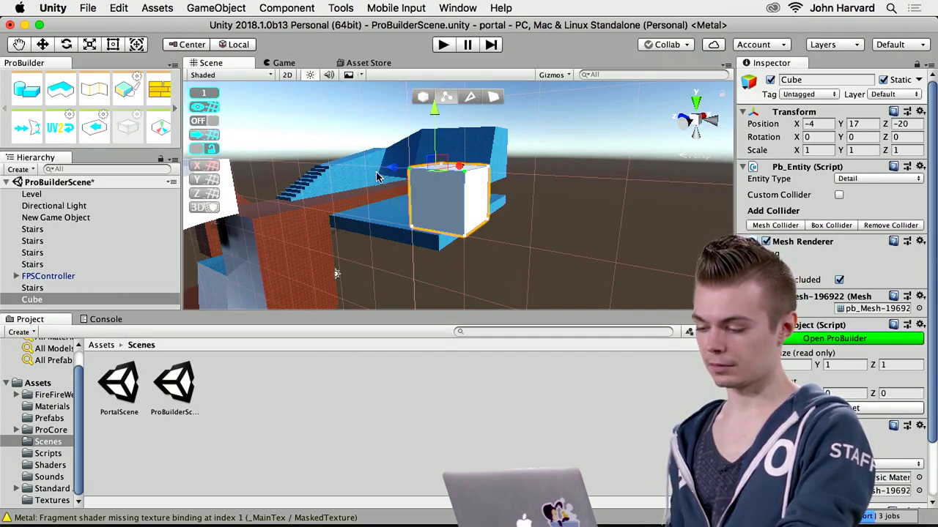
drag(434, 115, 448, 135)
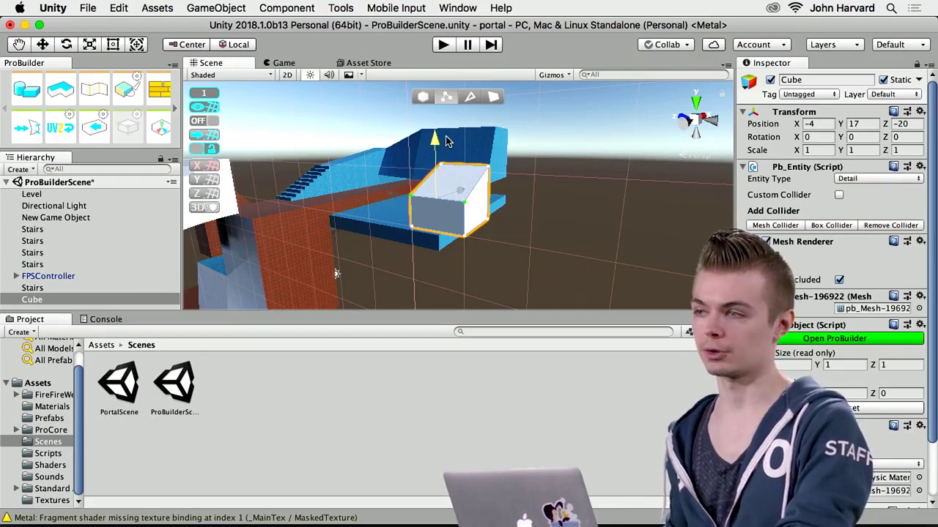
mouse_move(392, 186)
mouse_down()
mouse_move(343, 189)
mouse_move(391, 188)
mouse_up()
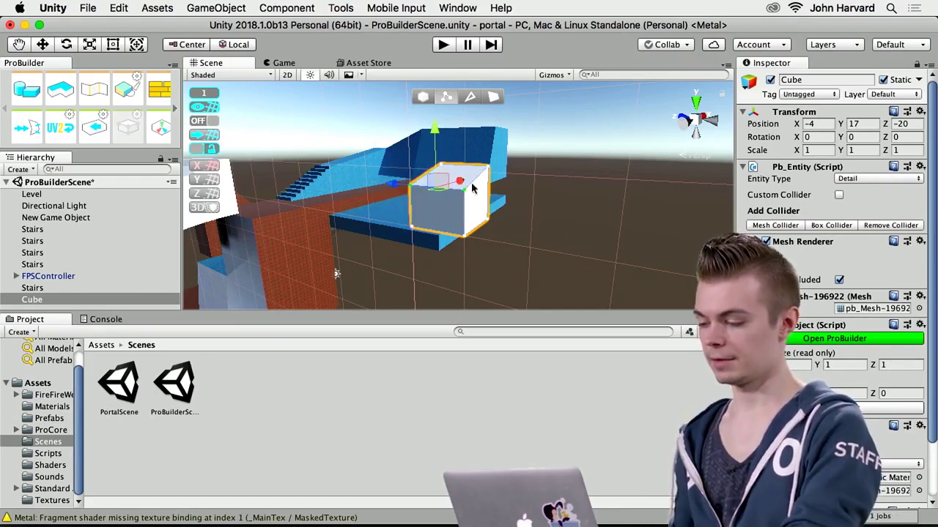
In Face mode, extrude the cube's right face to lengthen it into a box
click(492, 98)
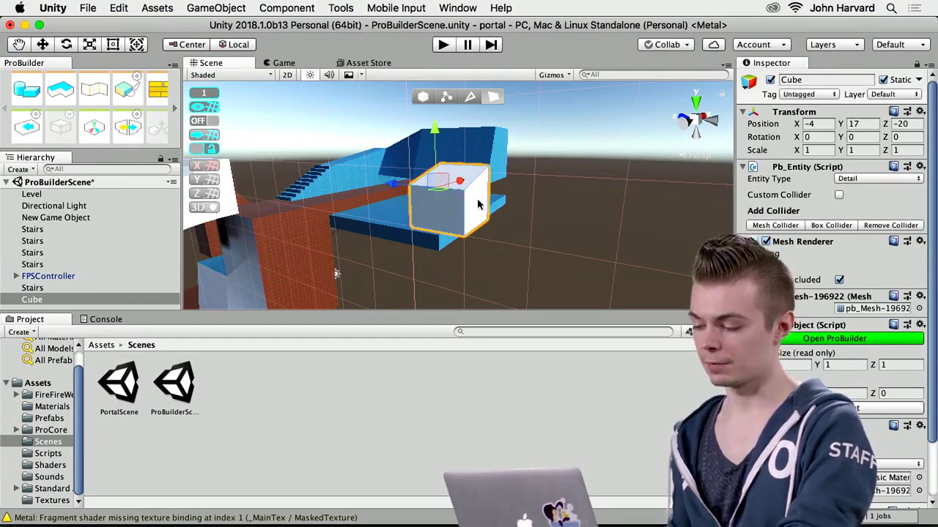
click(477, 205)
shift+drag(432, 198, 477, 216)
Extrude the box's top face upward to make it taller
click(508, 178)
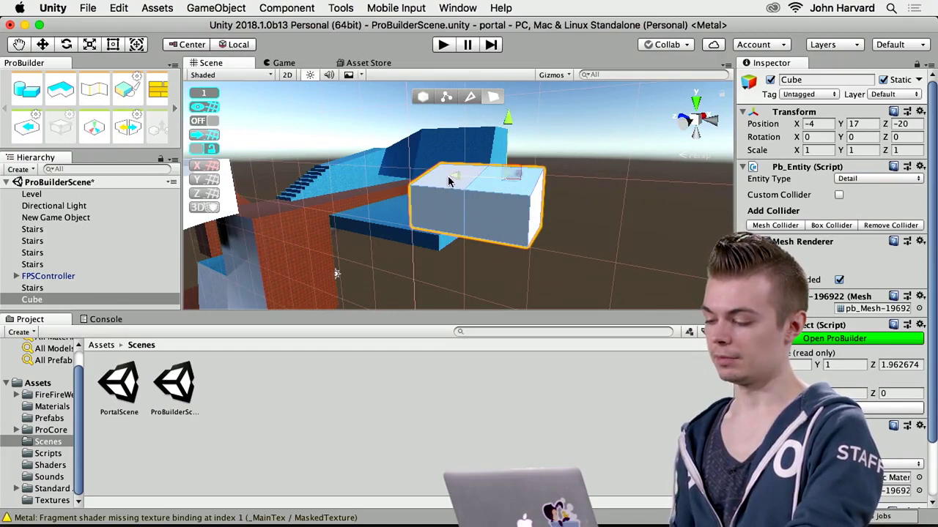
alt+drag(461, 211, 503, 243)
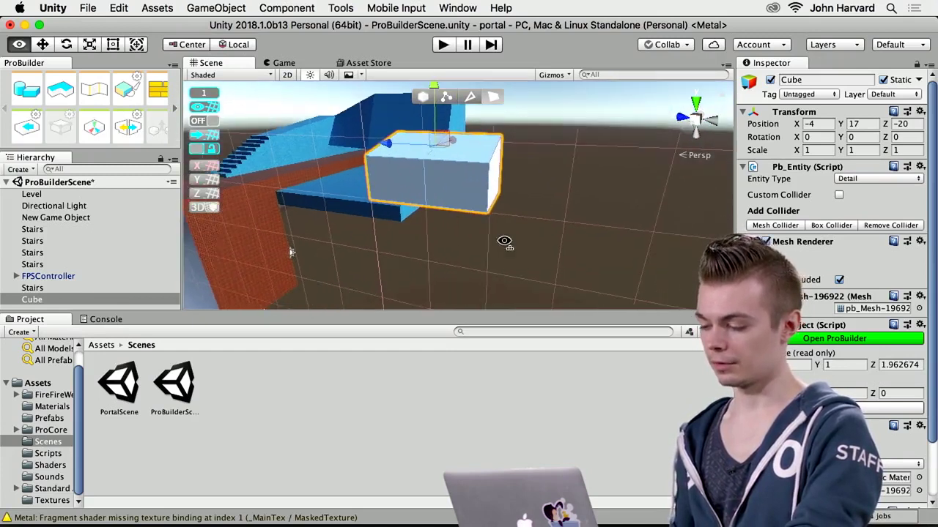
alt+drag(503, 205, 602, 159)
shift+drag(489, 142, 501, 116)
Extrude the end face into several corridor sections, scaling one wider to flare the bend
click(489, 194)
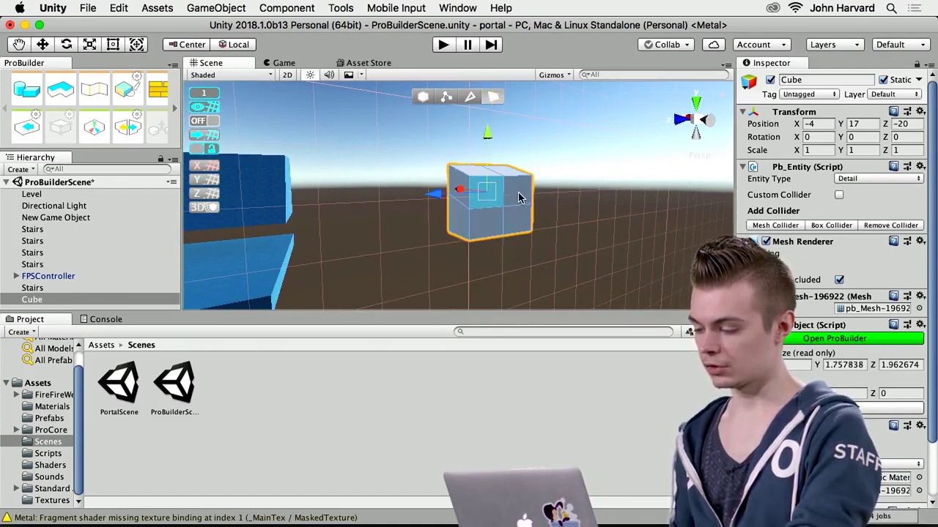
shift+drag(473, 191, 523, 240)
shift+drag(407, 225, 509, 232)
alt+drag(624, 239, 454, 247)
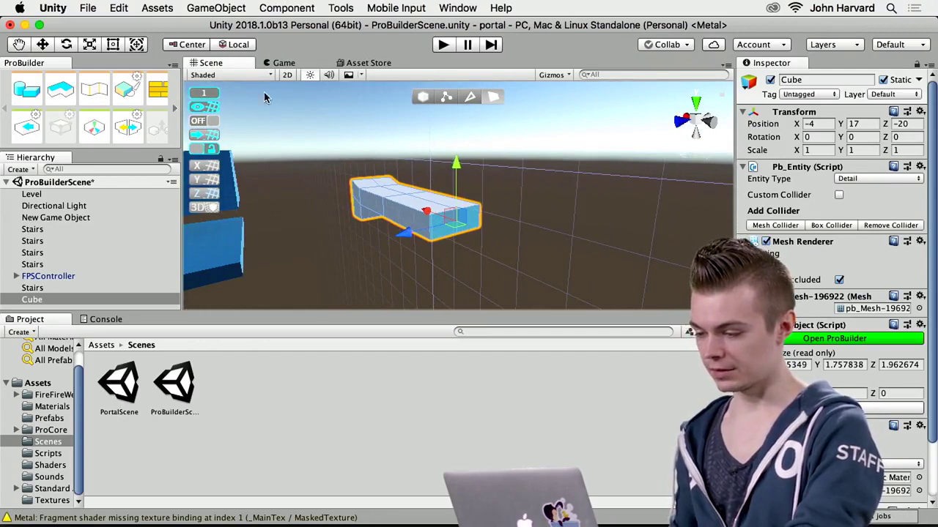
click(90, 45)
drag(404, 239, 368, 252)
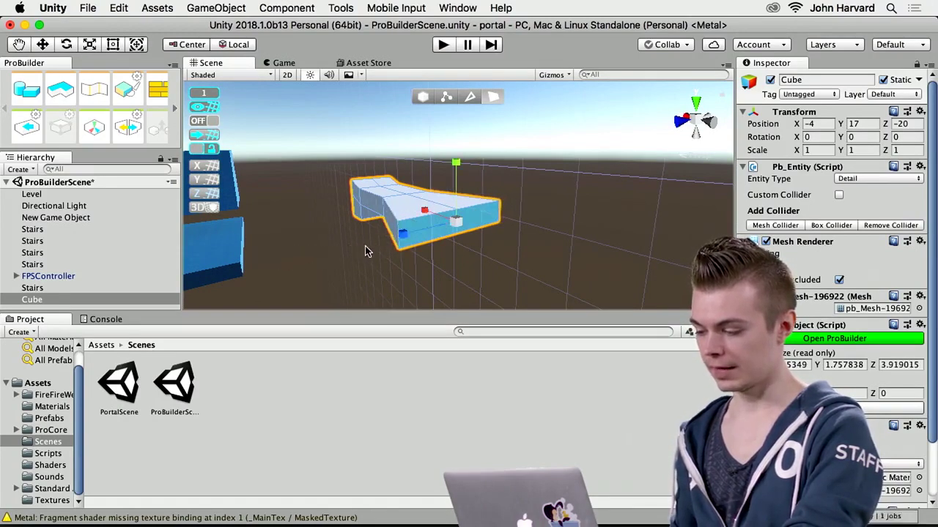
shift+drag(428, 213, 477, 283)
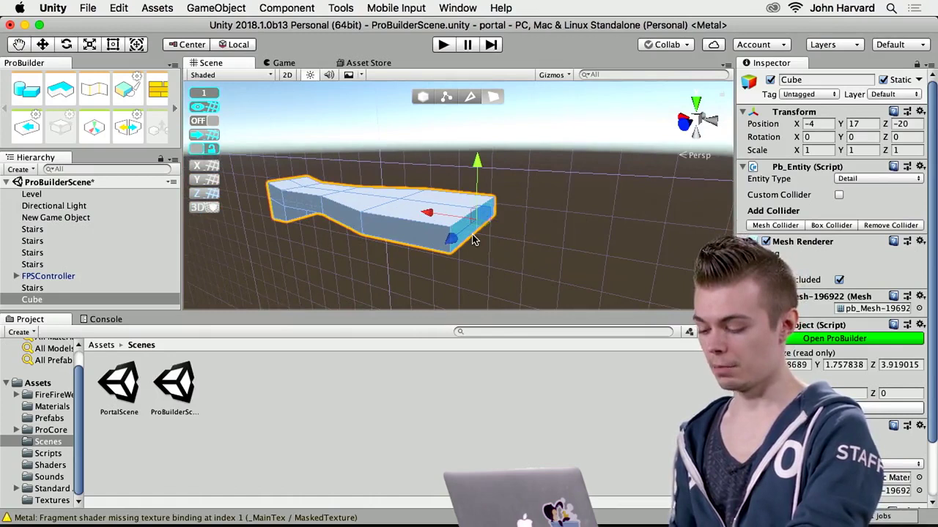
key(e)
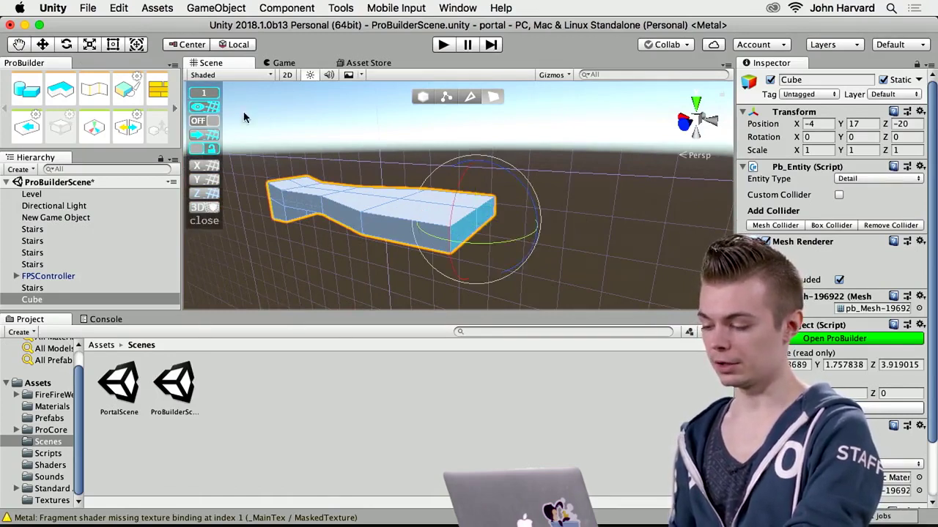
click(89, 44)
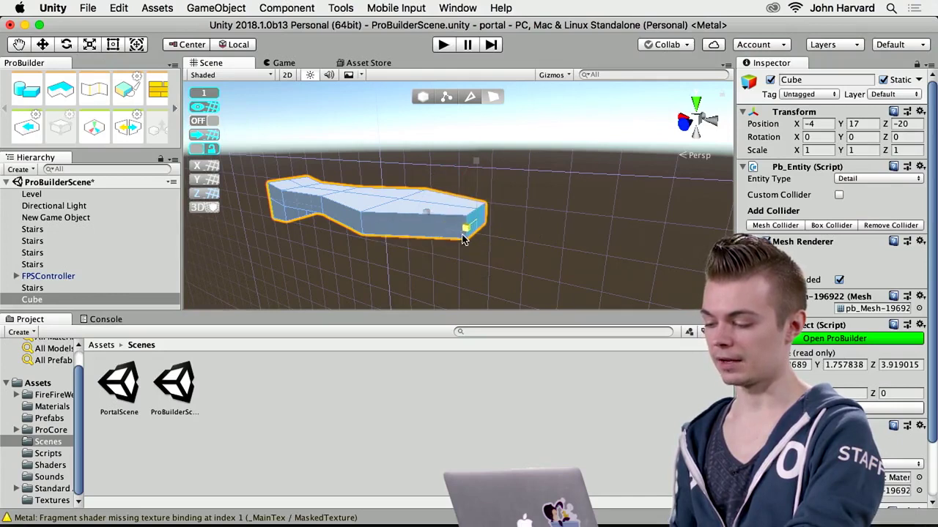
Orbit around the corridor mesh and box-select all its faces
alt+drag(450, 241, 530, 257)
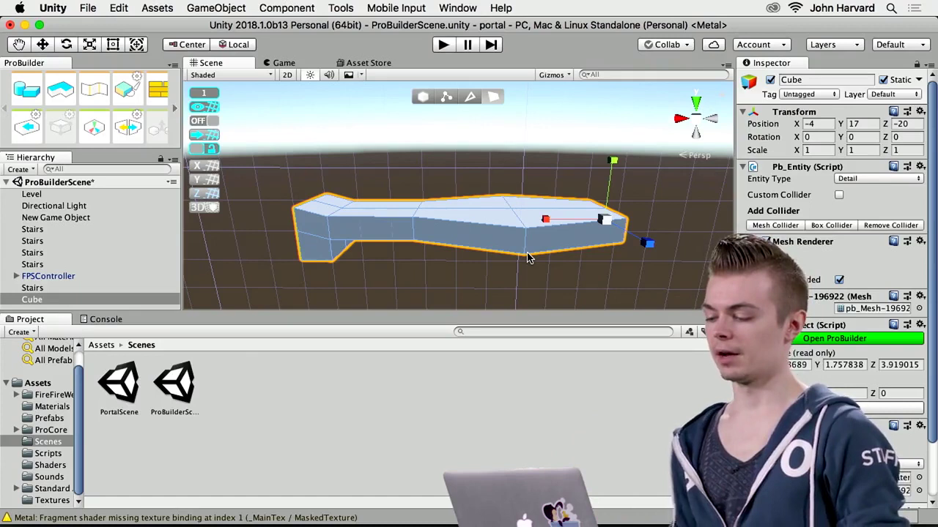
alt+drag(503, 237, 342, 257)
alt+drag(409, 250, 429, 249)
drag(313, 147, 645, 283)
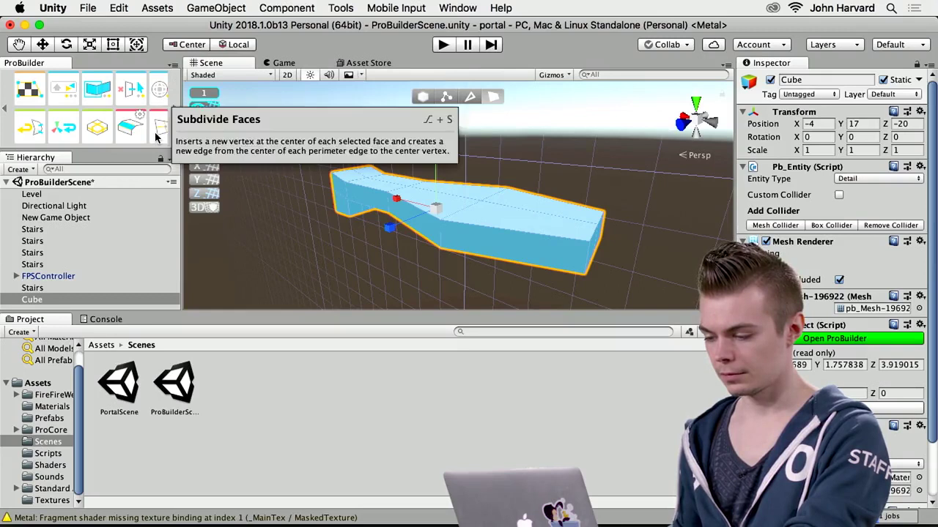
Re-dock the ProBuilder window as a tall column beside the Scene view
click(175, 110)
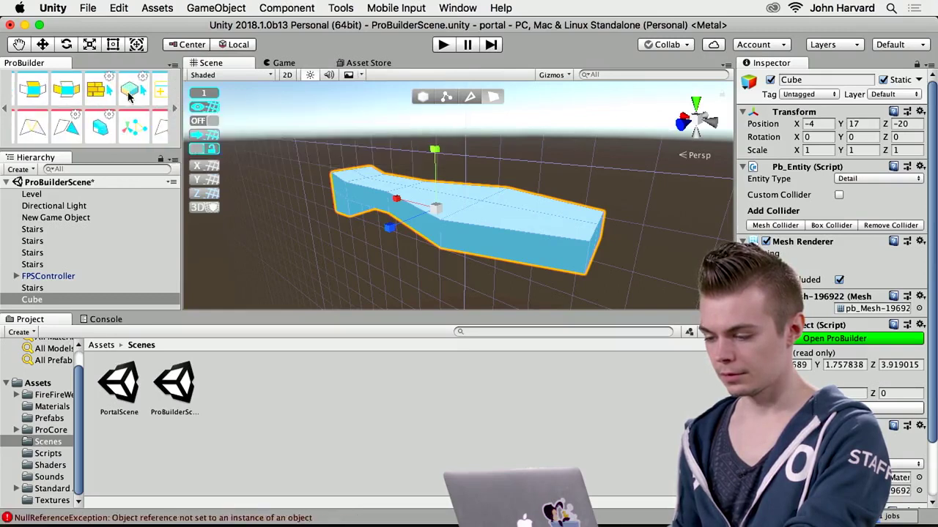
drag(36, 63, 249, 121)
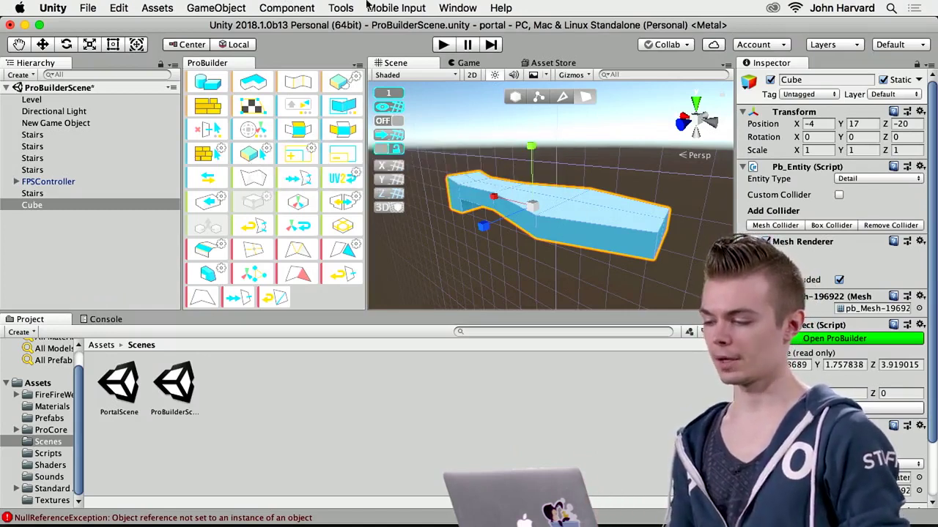
click(340, 7)
mouse_move(348, 28)
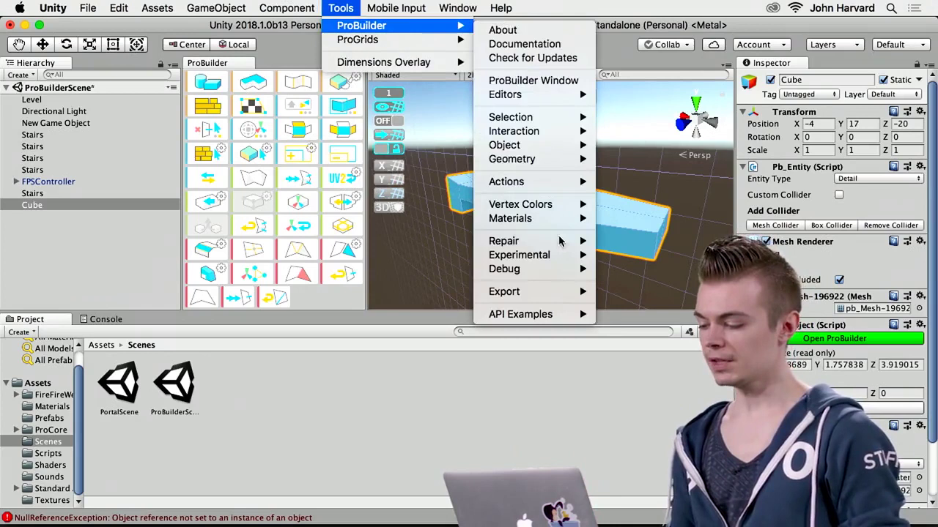
mouse_move(550, 293)
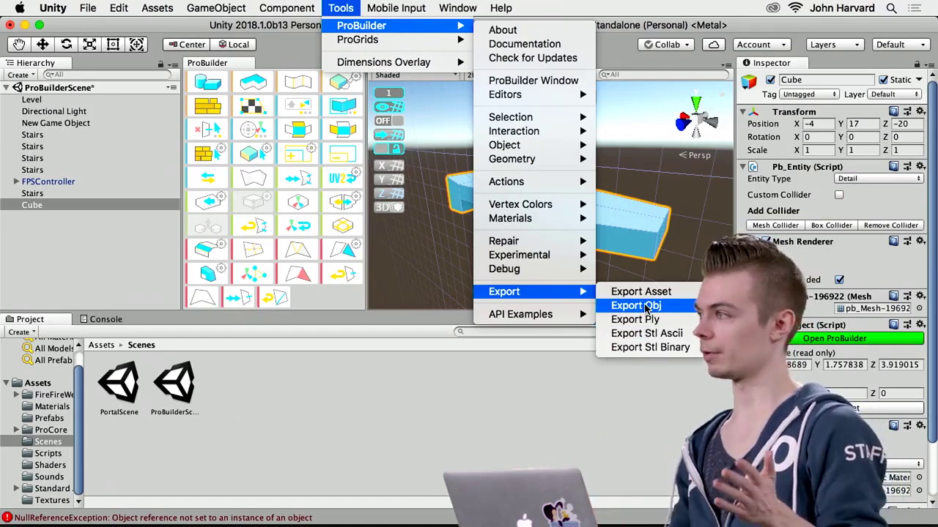
click(162, 29)
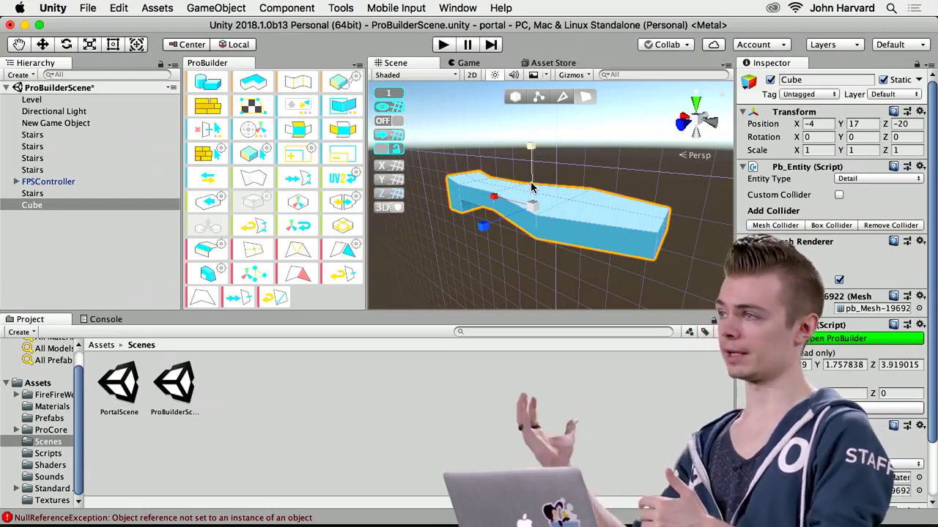
scroll(532, 187, up, 1)
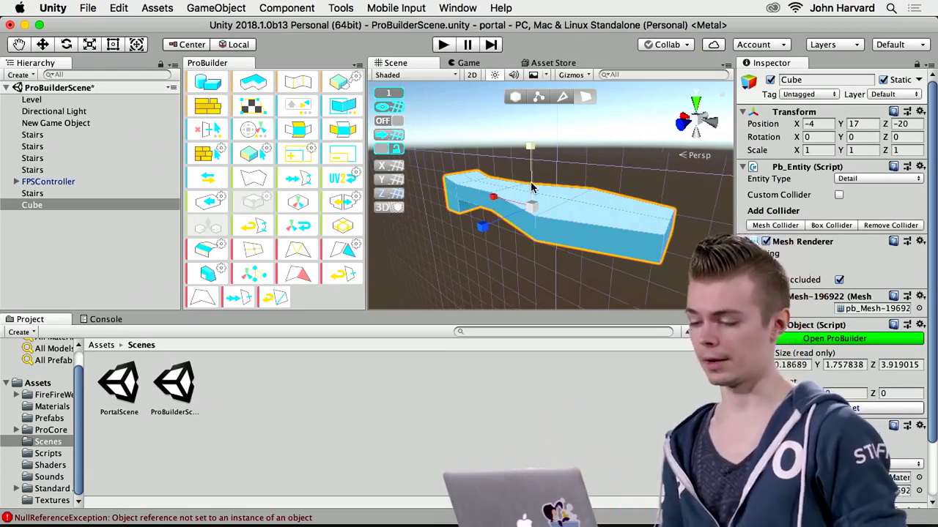
Stretch the corridor mesh slightly longer and orbit around it to check the shape
mouse_move(485, 231)
mouse_down()
mouse_move(477, 242)
mouse_move(440, 247)
mouse_move(482, 227)
mouse_up()
alt+drag(494, 260, 571, 205)
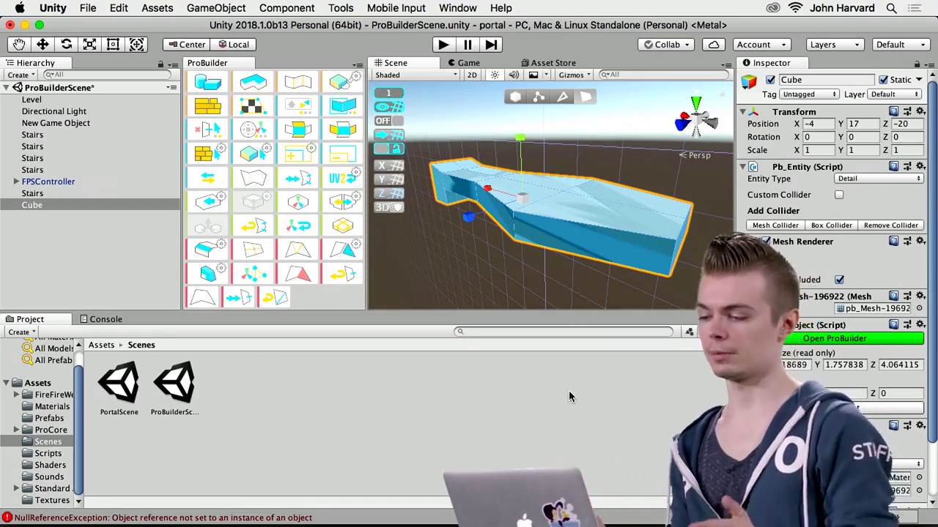
alt+drag(556, 202, 425, 302)
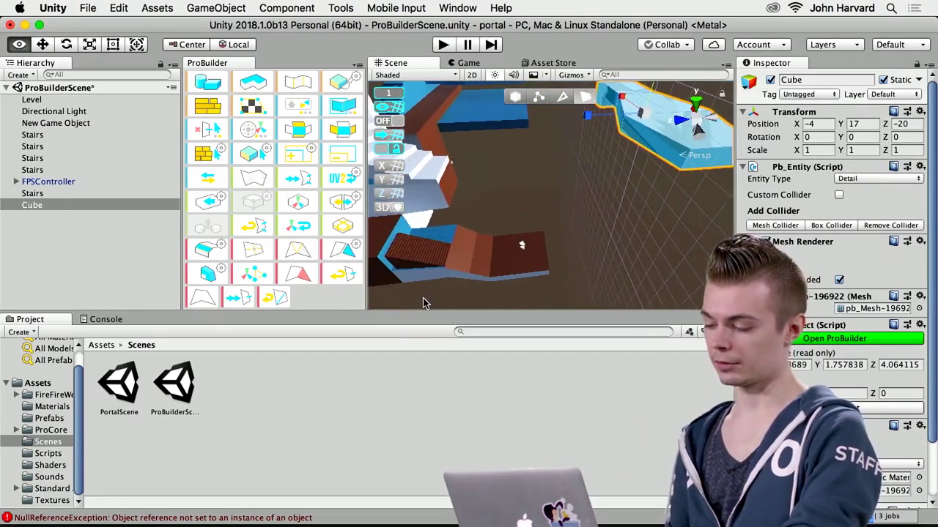
Move the FPSController to -6, 20, -21, just above the start of the white ramp
click(38, 181)
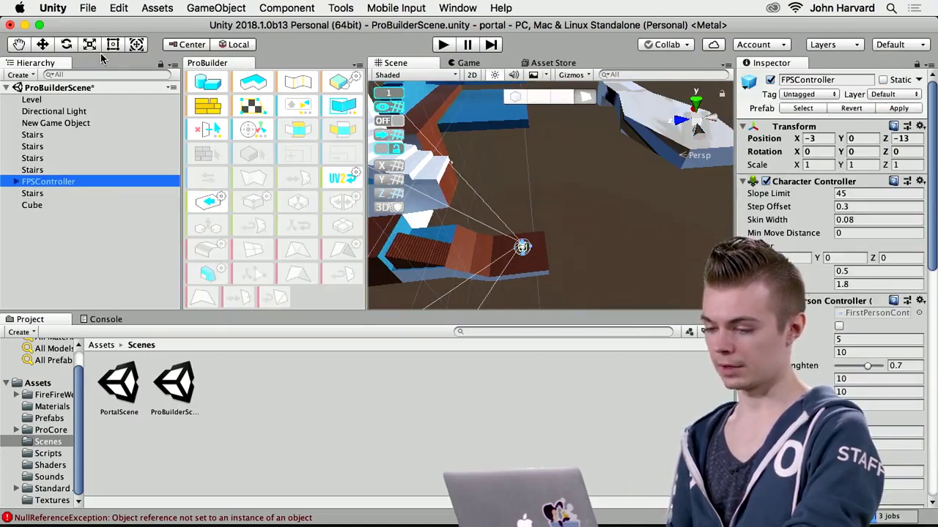
key(w)
drag(515, 207, 513, 139)
alt+drag(590, 189, 569, 93)
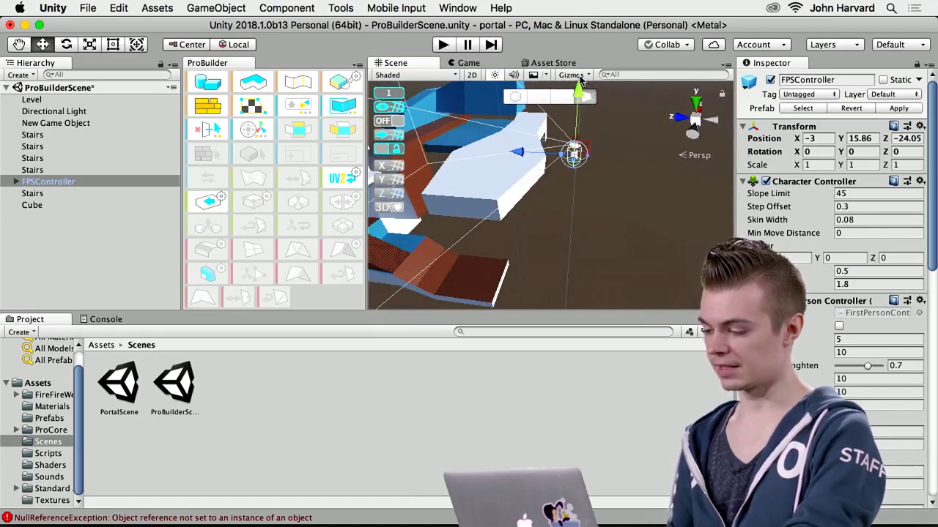
alt+drag(611, 196, 526, 151)
alt+drag(509, 256, 615, 210)
drag(548, 158, 515, 161)
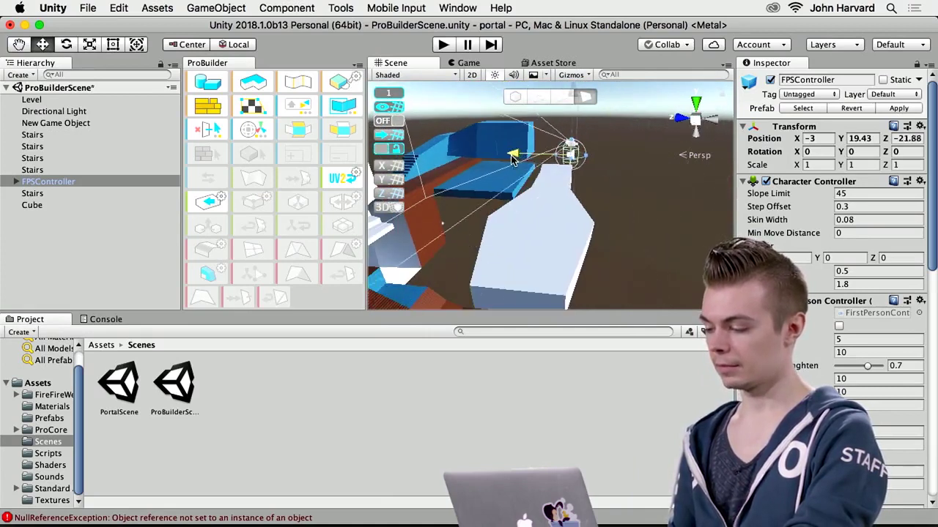
alt+drag(554, 184, 528, 195)
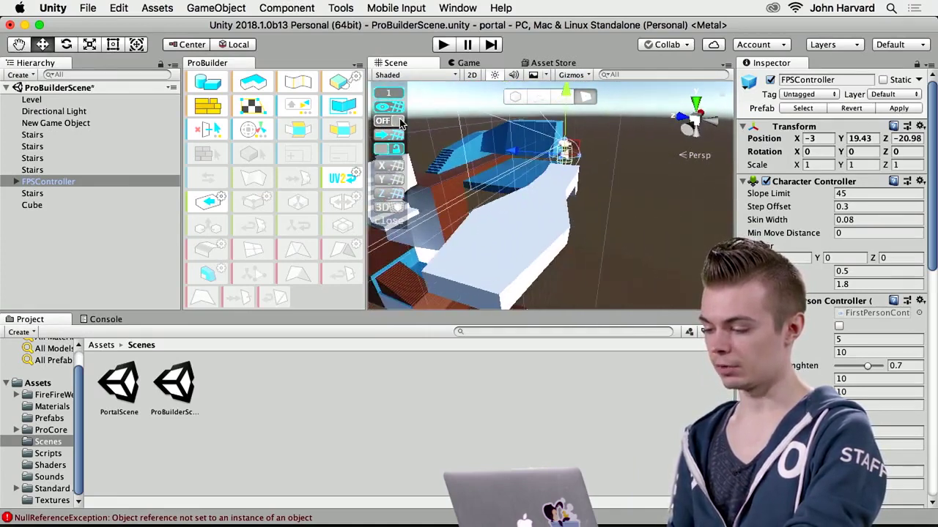
alt+drag(551, 159, 604, 164)
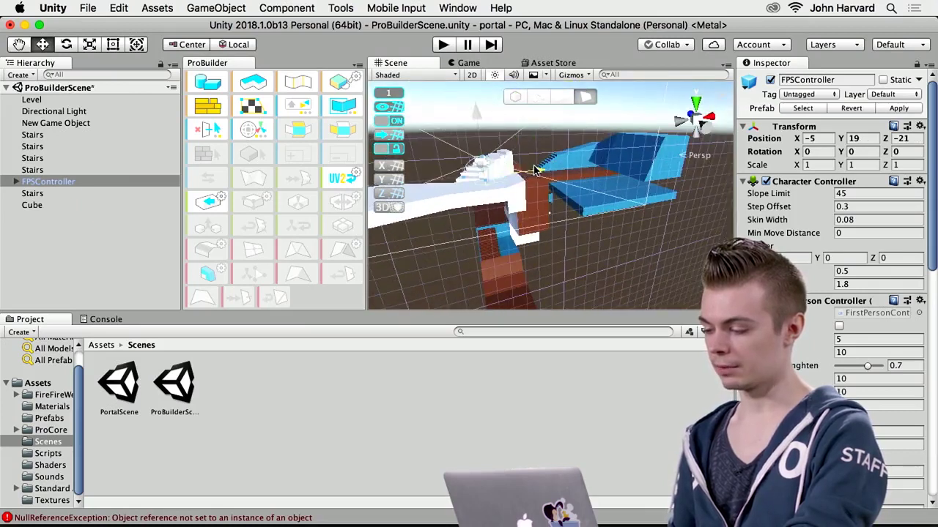
right_drag(512, 199, 577, 142)
drag(586, 144, 586, 130)
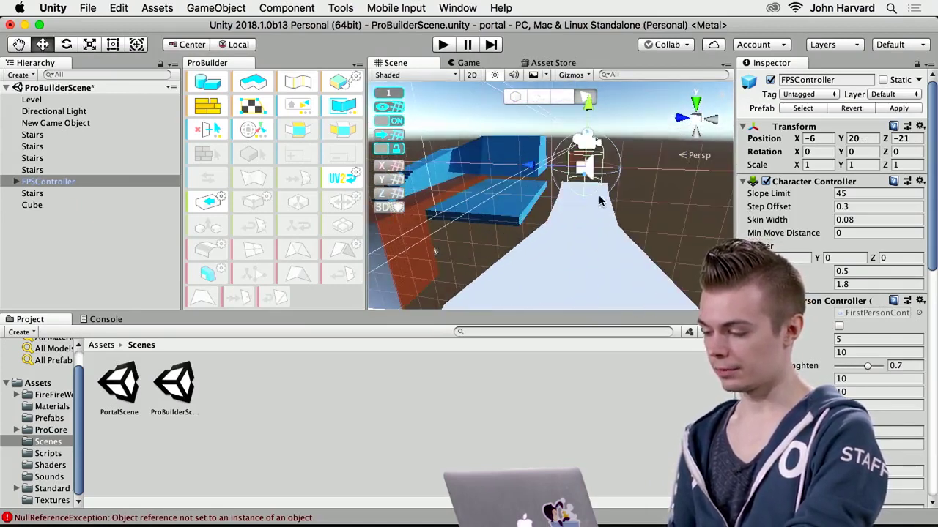
Close the ProBuilder tab, enter Play mode and look around the level
right_click(215, 65)
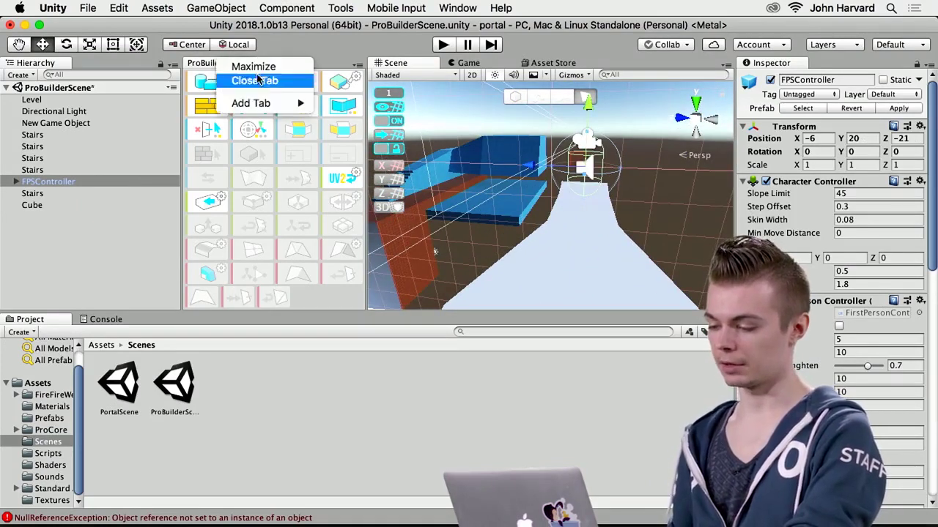
click(242, 80)
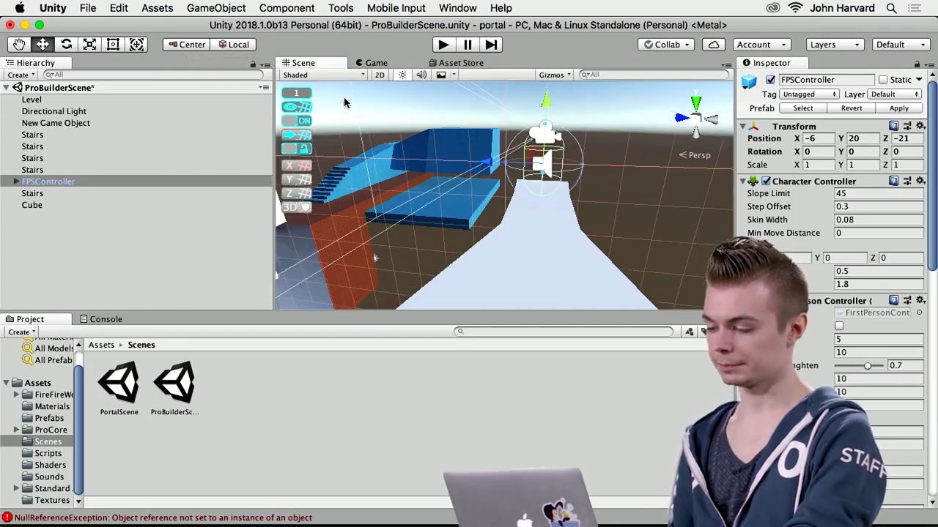
click(444, 46)
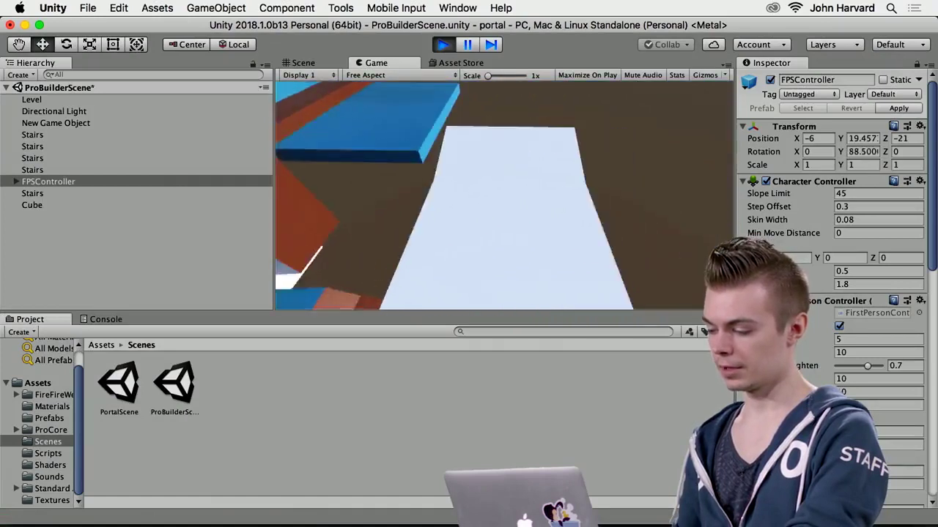
key(w)
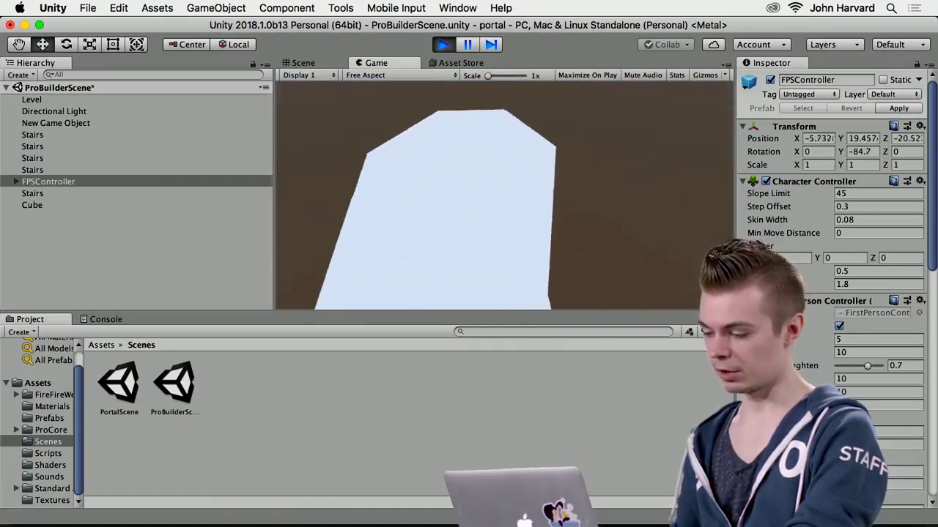
key(w)
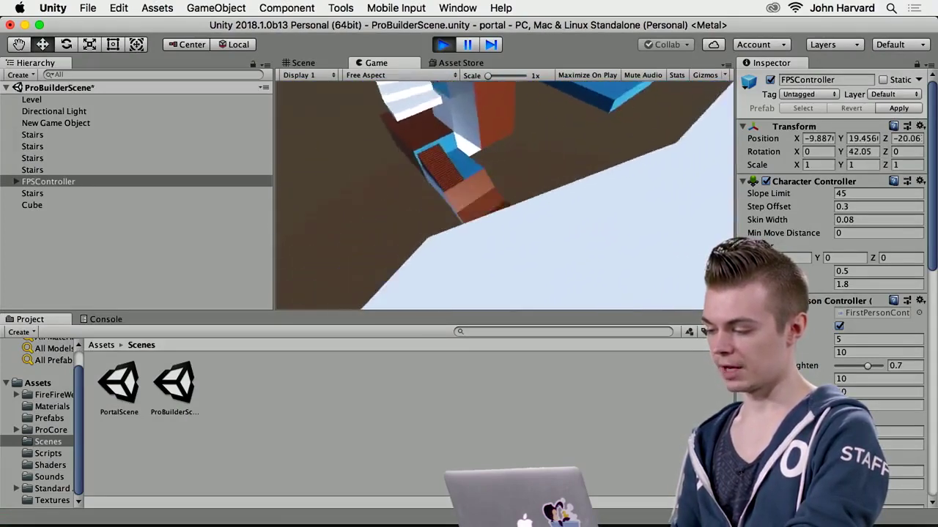
key(w)
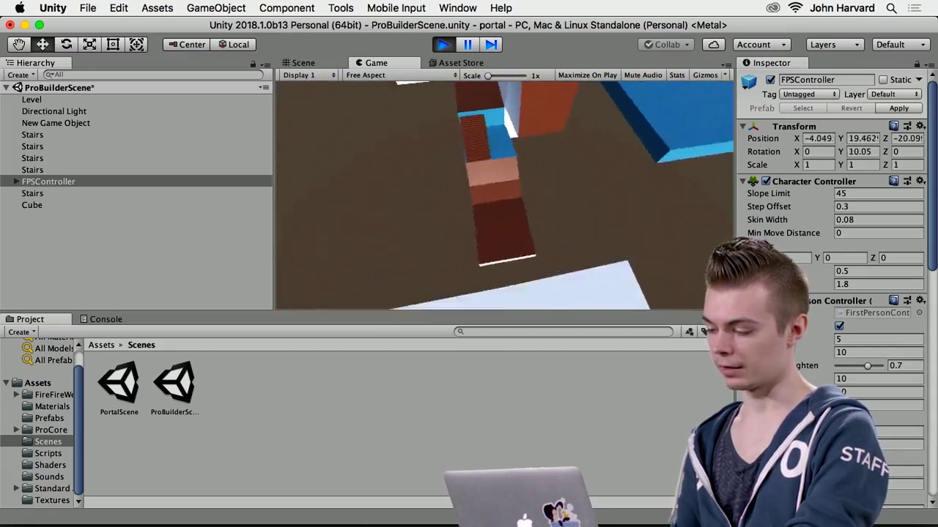
Walk up the brick stairs and blue spiral stairs onto the ramp, then stop Play mode
key(w)
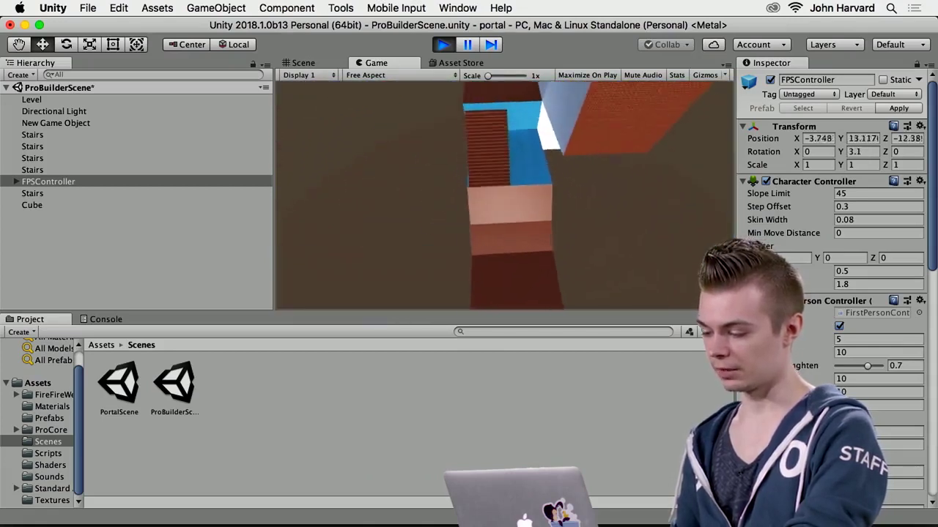
key(w)
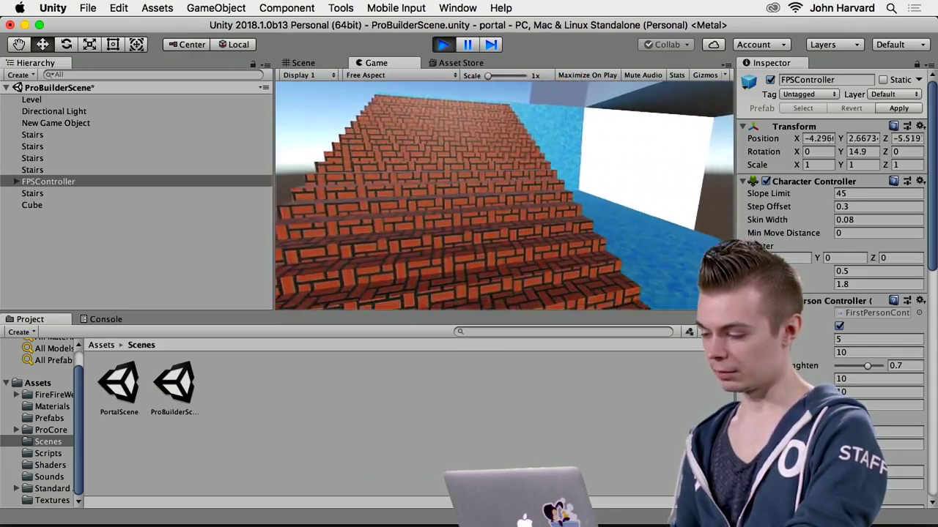
key(w)
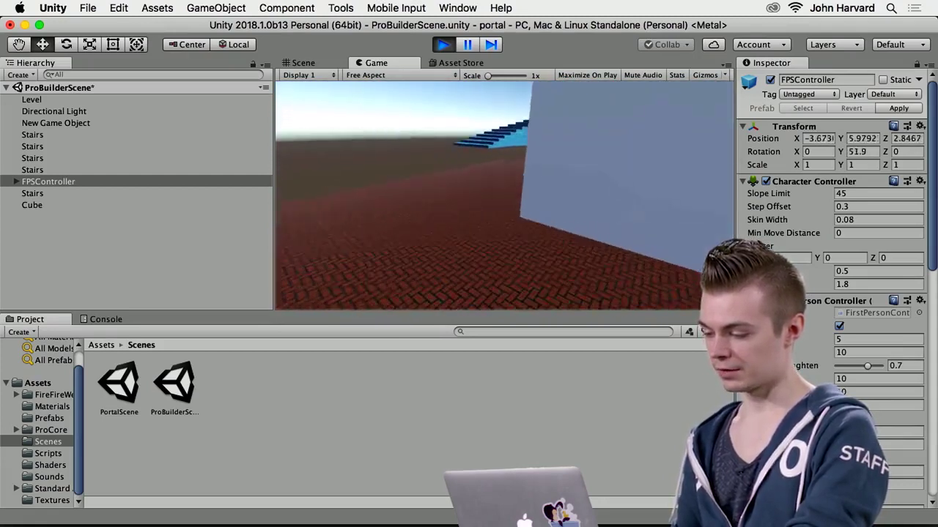
key(w)
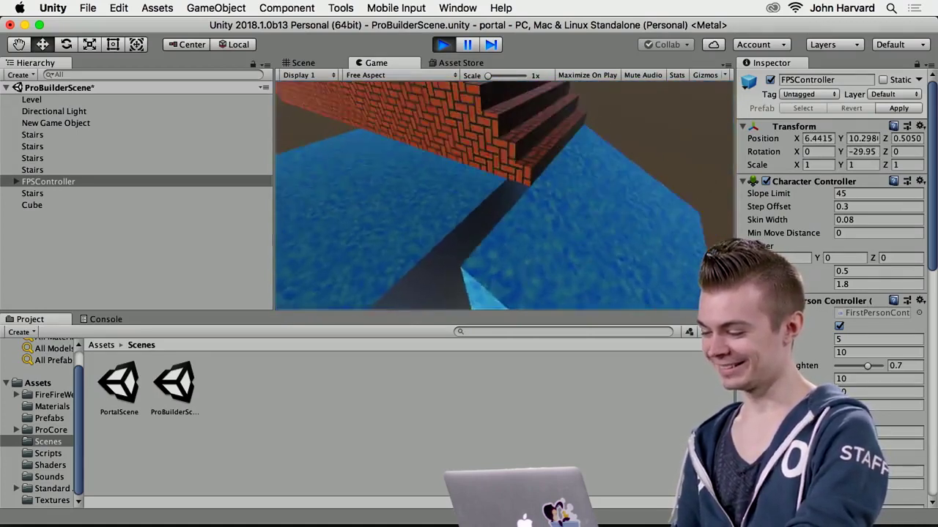
key(w)
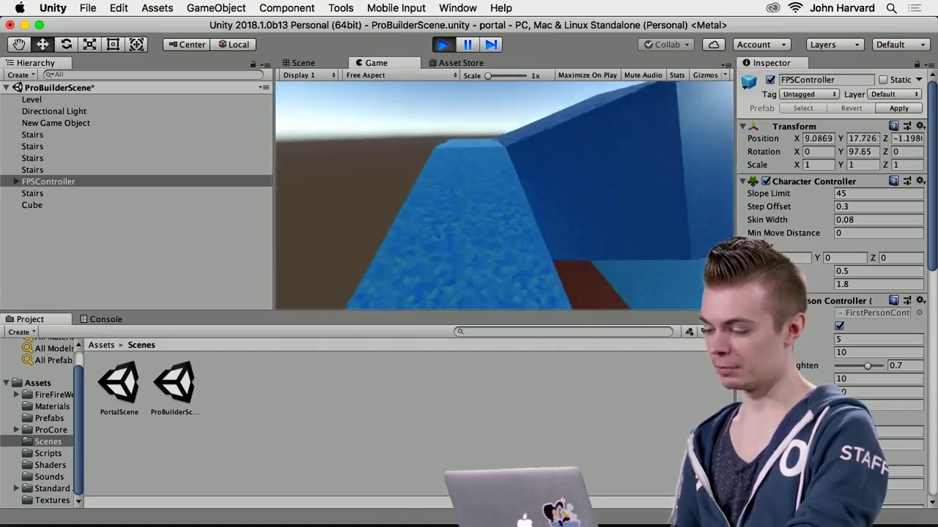
key(w)
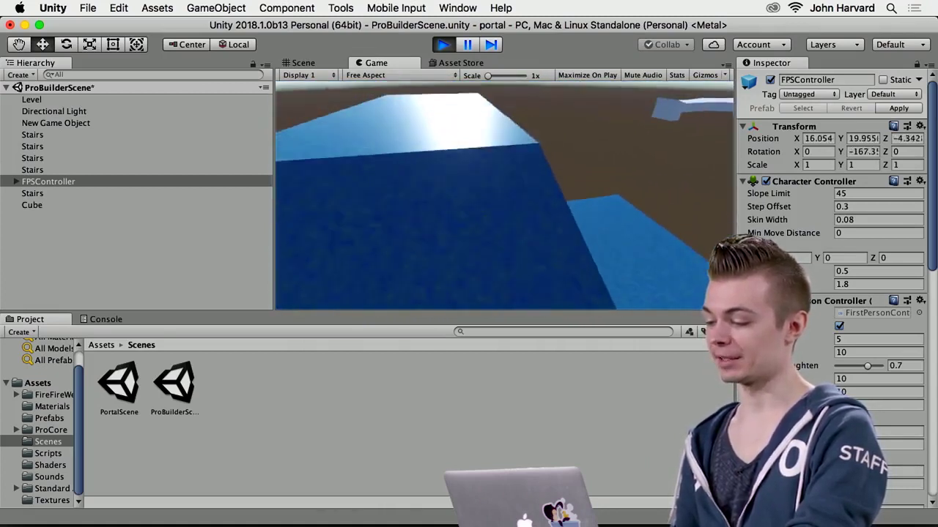
key(w)
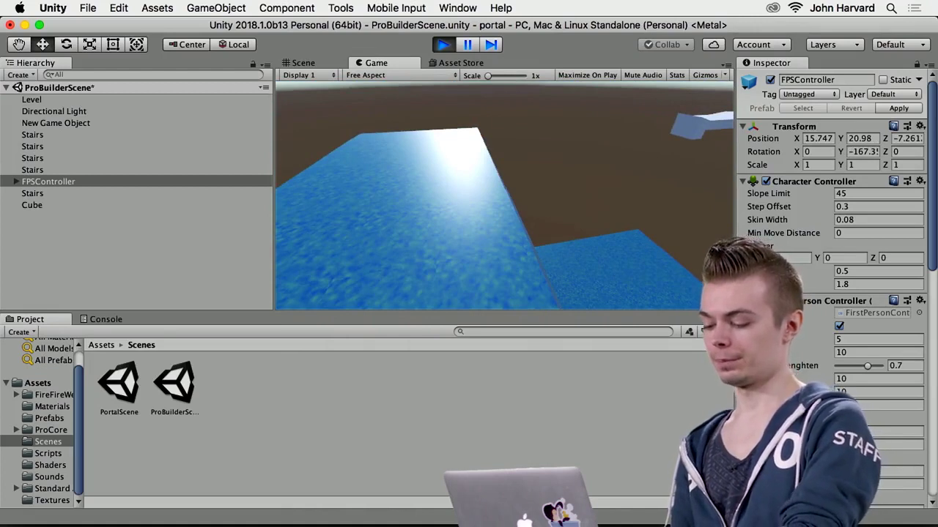
key(super+p)
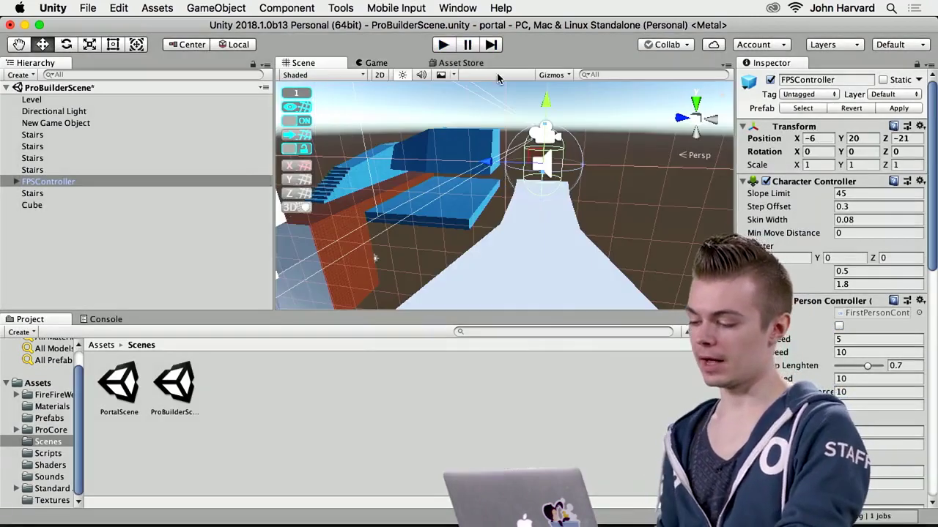
Select the ramp Cube and narrow the Hierarchy to widen the Scene view
alt+drag(576, 290, 418, 247)
click(415, 244)
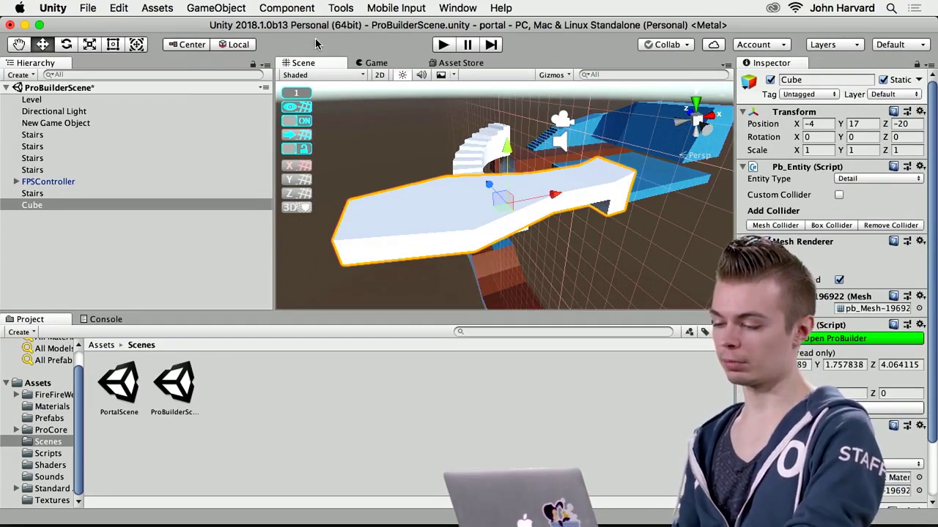
drag(271, 118, 127, 132)
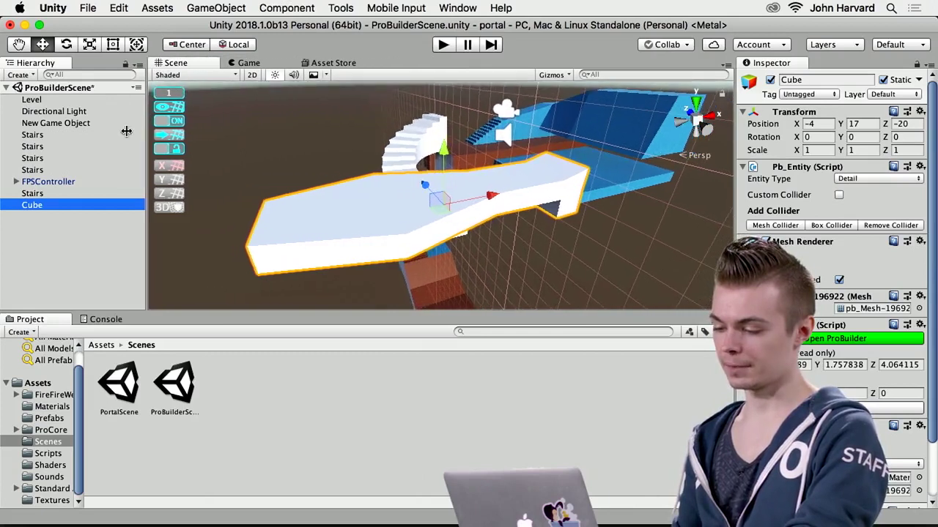
Reopen the ProBuilder Window from Tools > ProBuilder as a floating panel, with the Cube selected
click(456, 8)
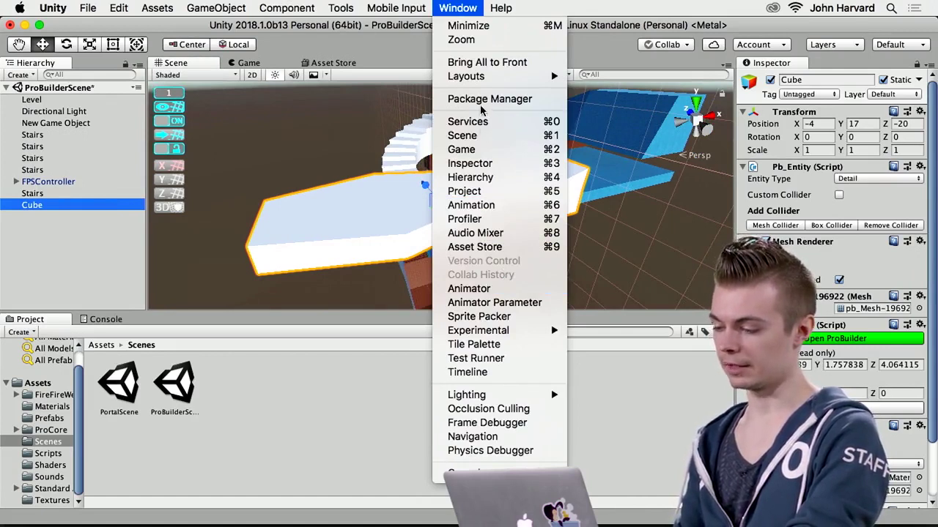
mouse_move(340, 7)
mouse_move(458, 35)
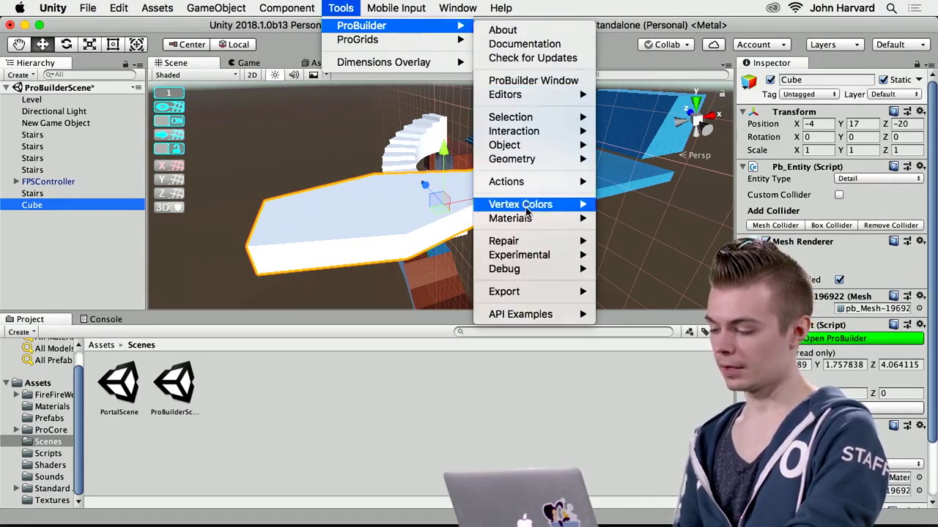
mouse_move(526, 295)
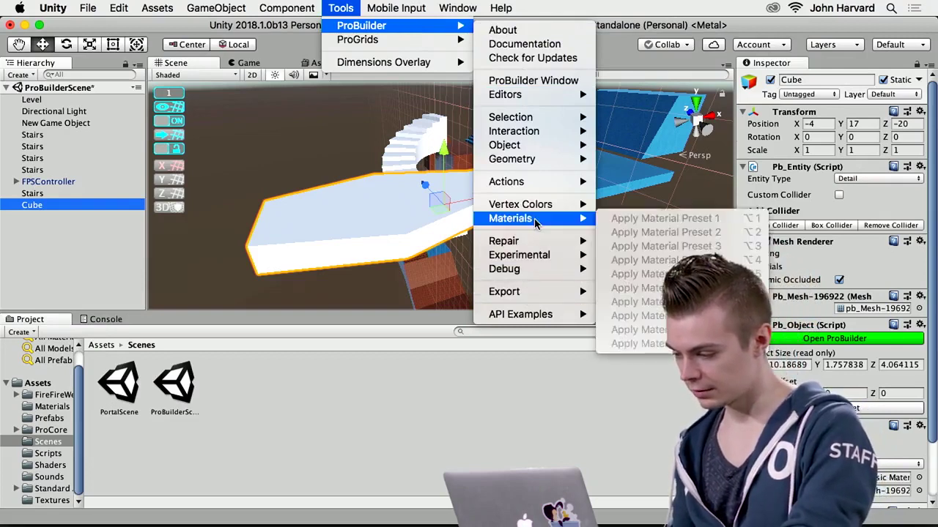
mouse_move(538, 181)
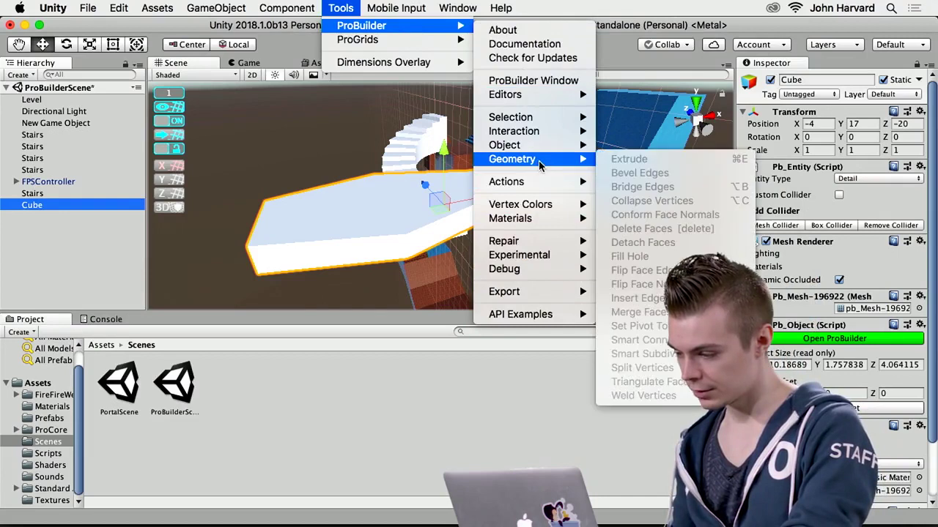
mouse_move(543, 152)
click(14, 187)
click(46, 230)
click(44, 205)
click(395, 7)
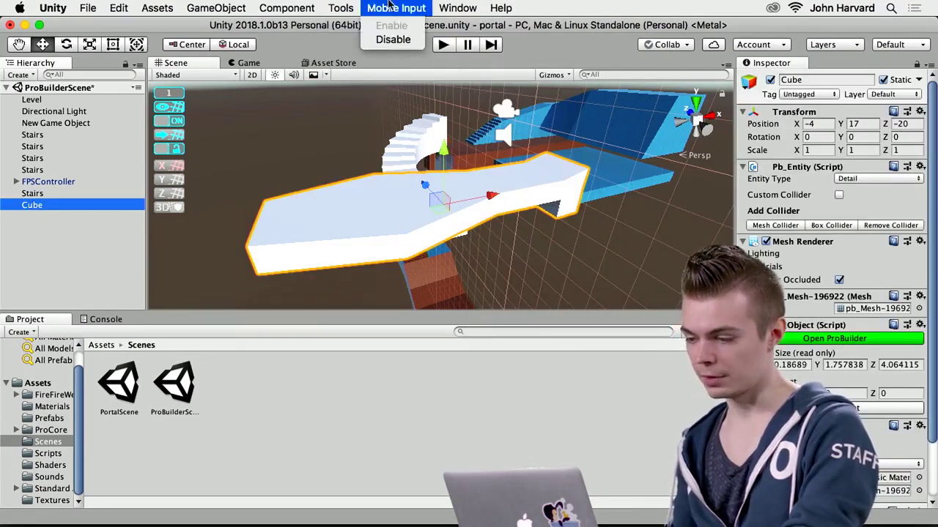
mouse_move(414, 28)
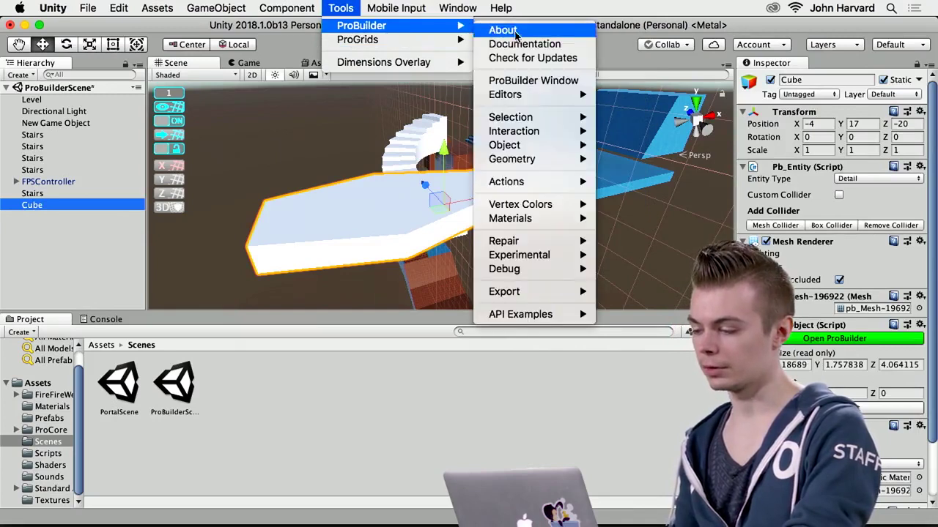
click(525, 81)
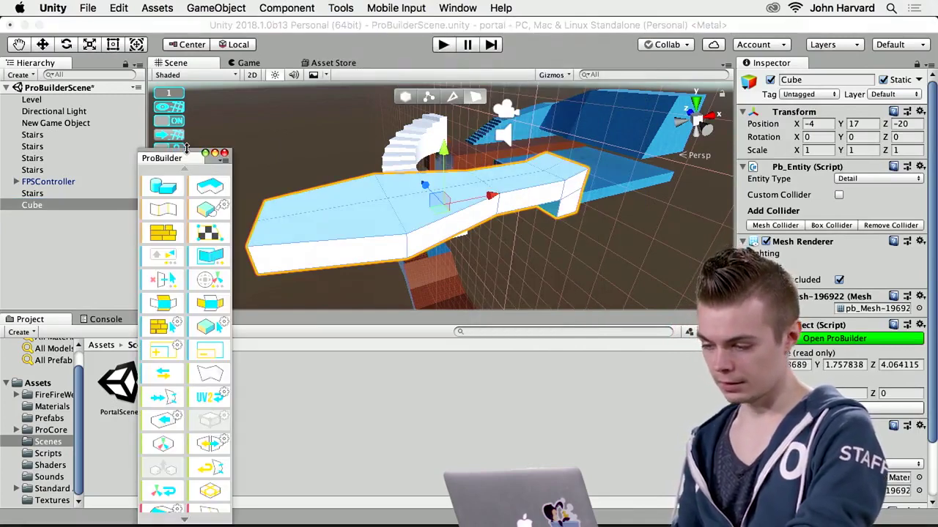
Dock the ProBuilder panel beside the Hierarchy and show its tools as text labels
drag(185, 156, 155, 103)
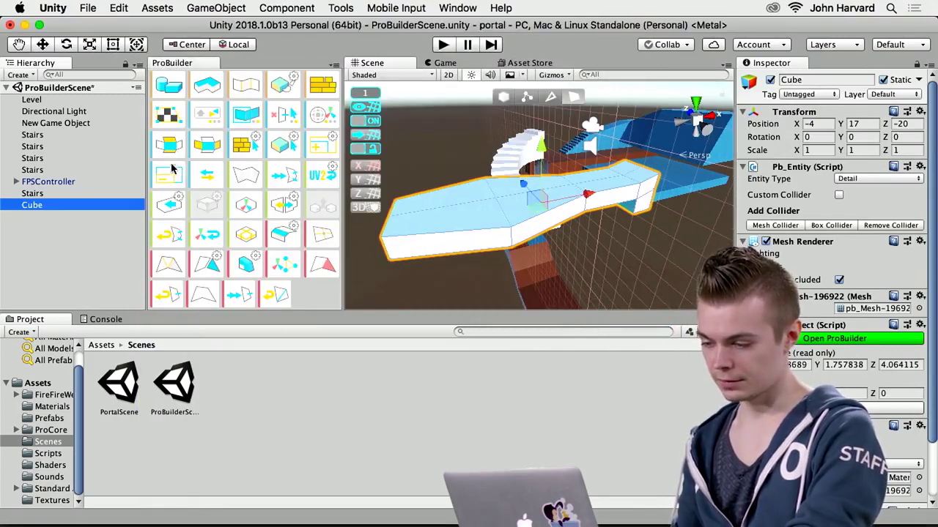
right_click(304, 302)
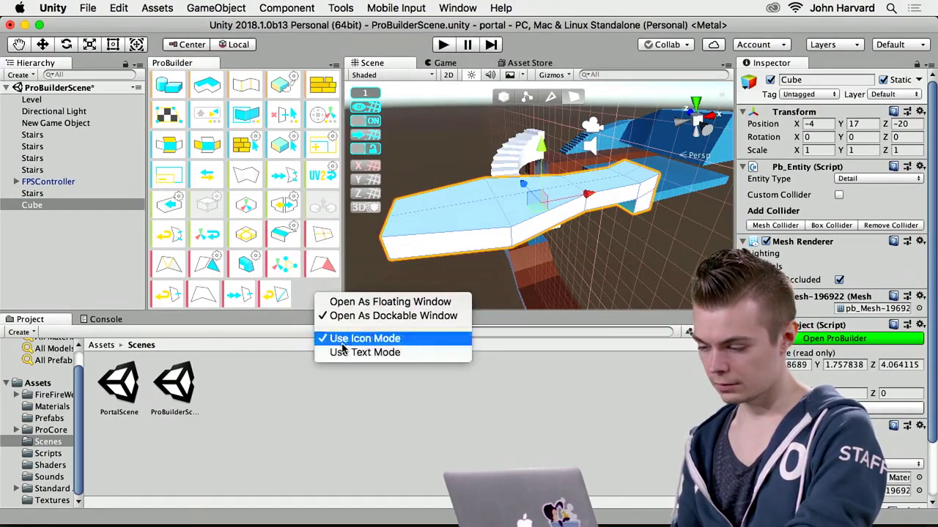
click(395, 352)
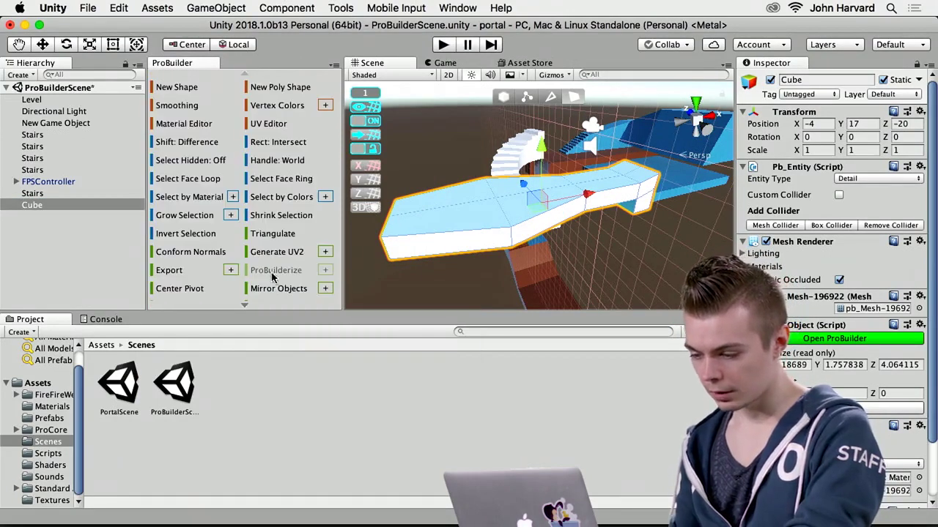
Invert the Cube's face selection and flip its normals to face inward
click(185, 235)
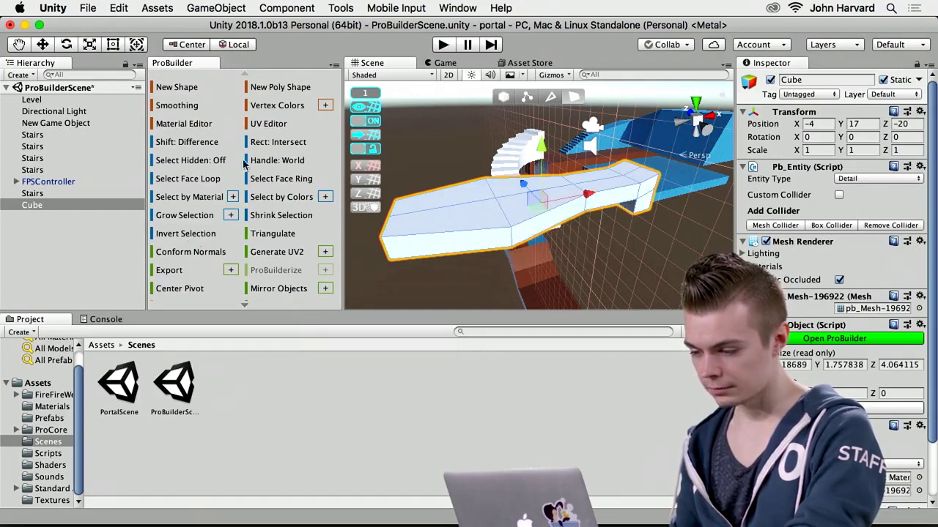
scroll(244, 165, down, 5)
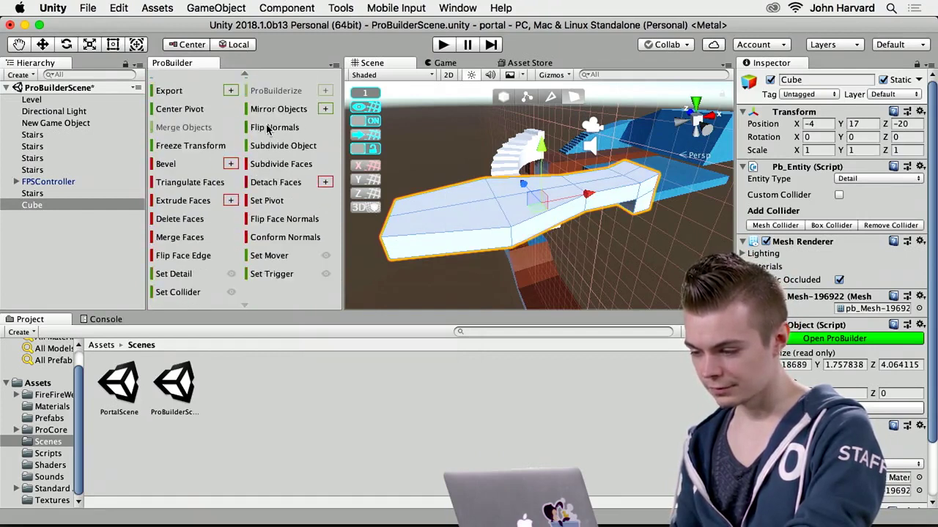
click(271, 127)
right_drag(523, 300, 417, 239)
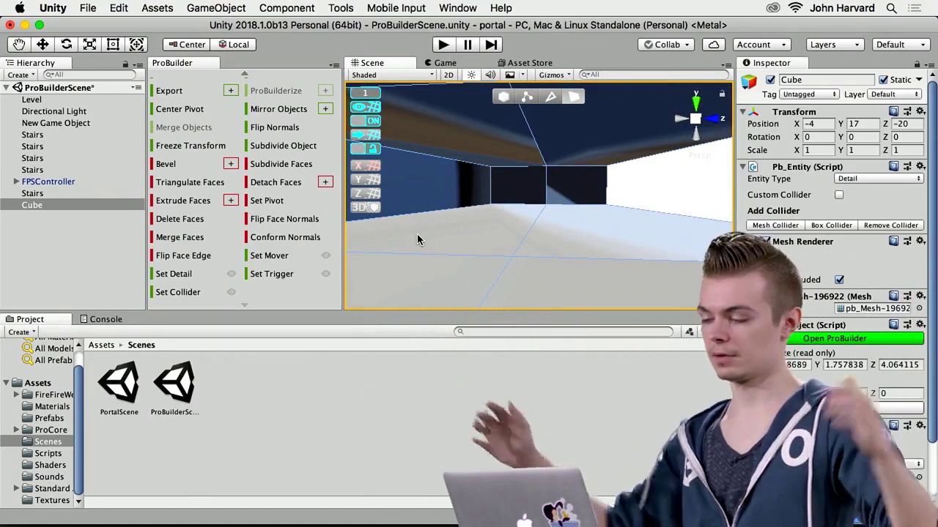
right_drag(545, 225, 664, 258)
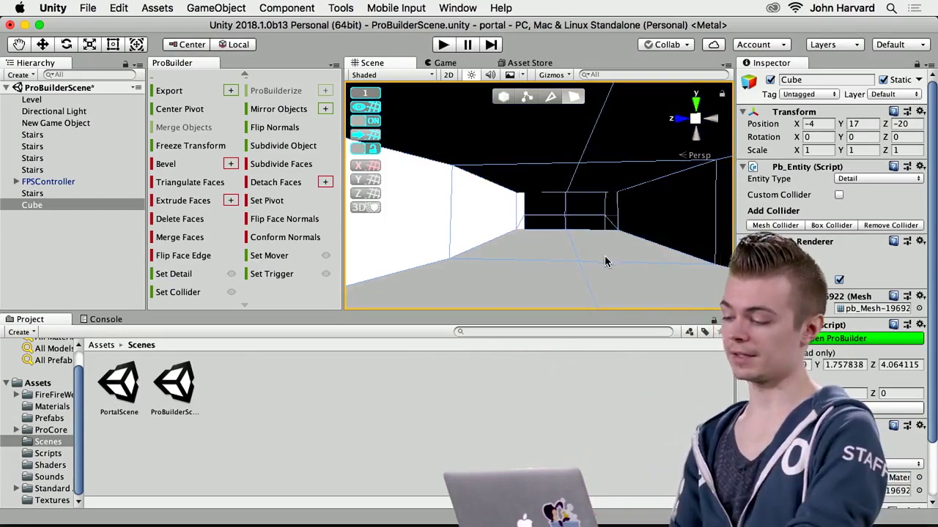
right_drag(605, 262, 635, 271)
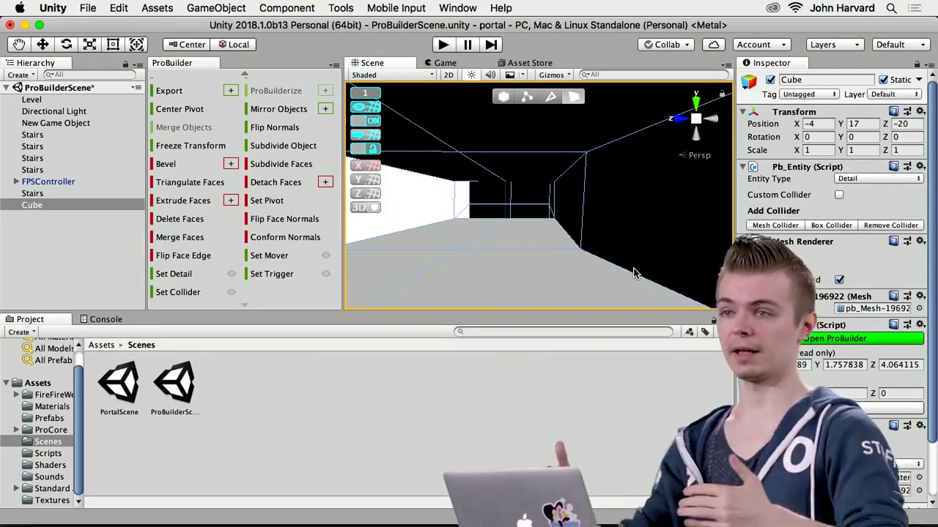
right_drag(583, 283, 482, 270)
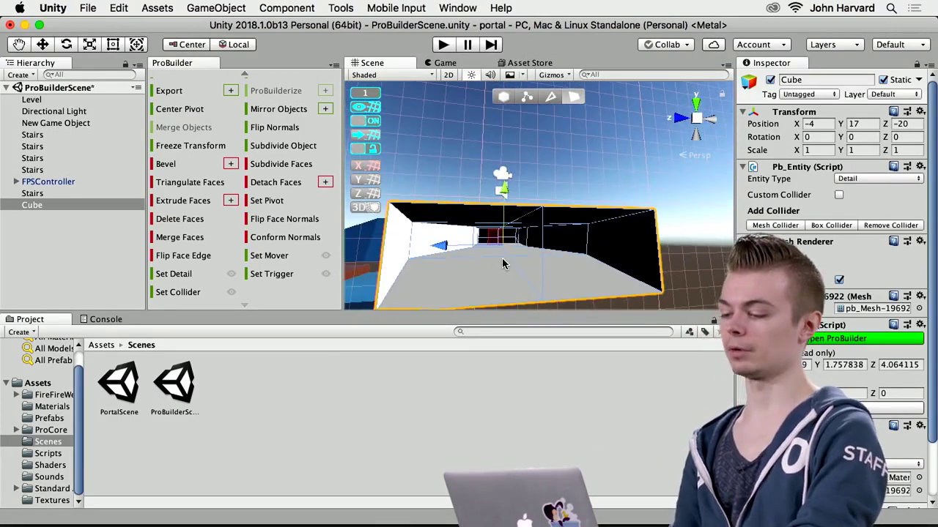
scroll(503, 264, down, 3)
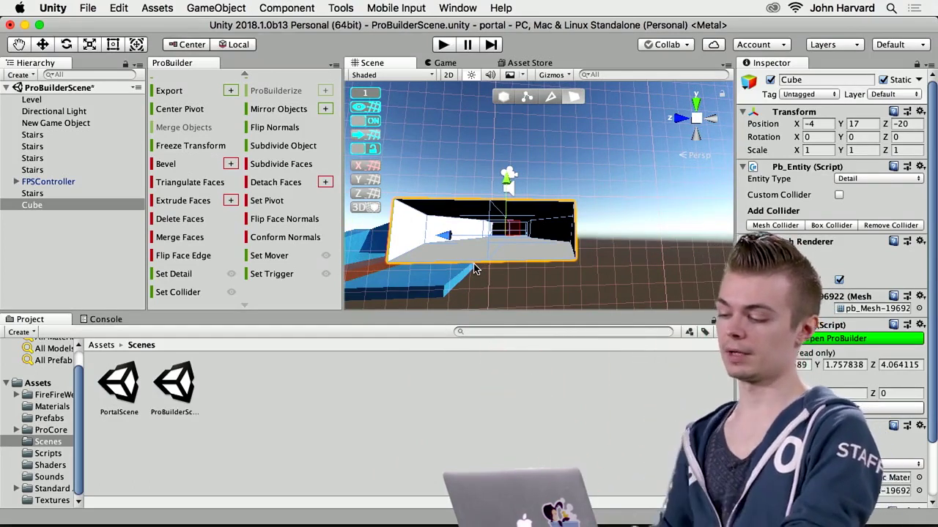
alt+drag(515, 260, 554, 253)
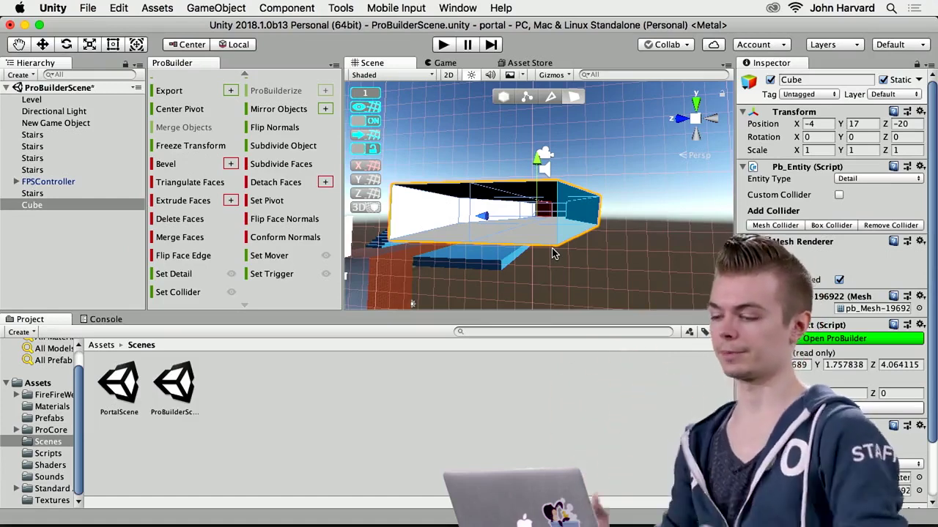
alt+drag(547, 233, 590, 222)
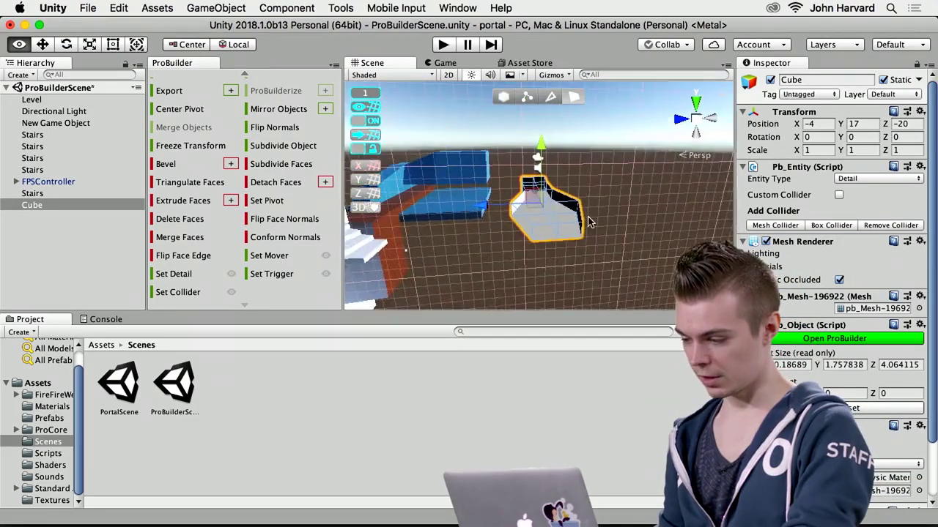
scroll(590, 222, up, 3)
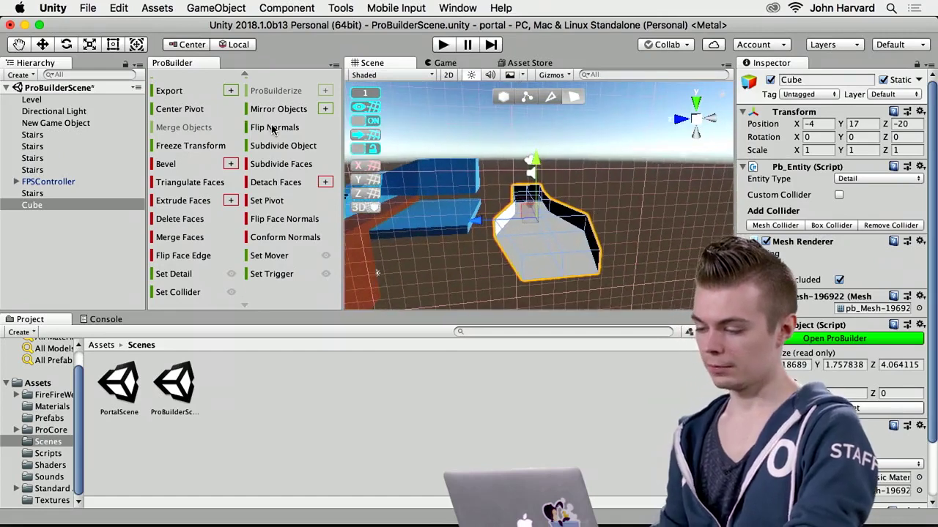
Flip the Cube's normals back outward and select the corridor's three top faces
click(270, 129)
alt+drag(602, 302, 577, 266)
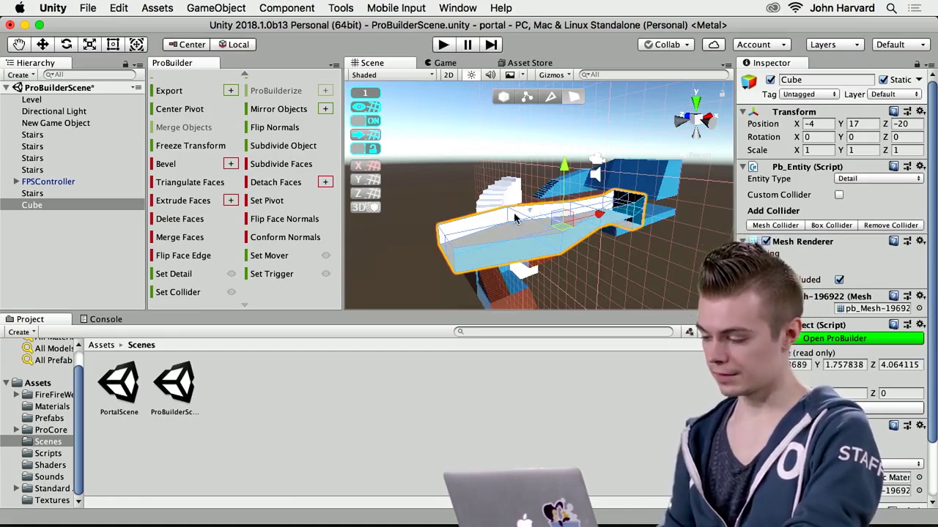
alt+drag(518, 254, 524, 249)
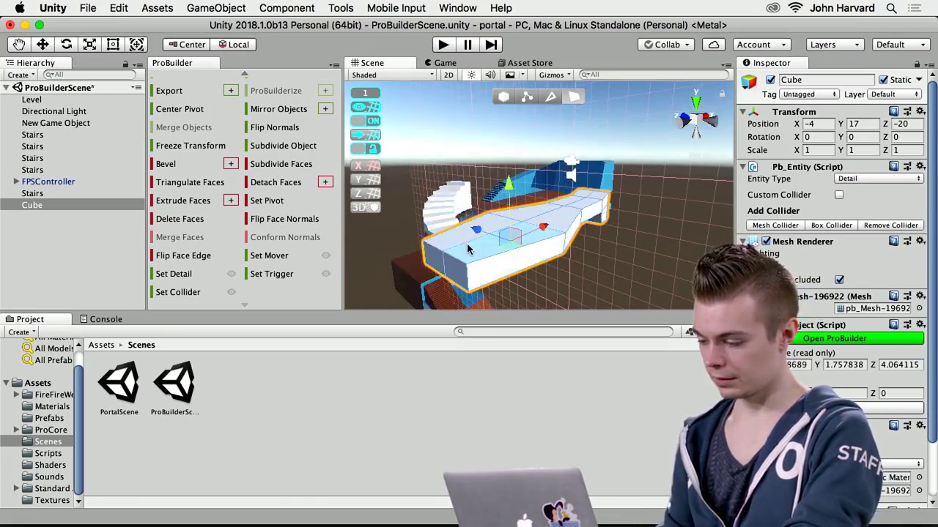
click(474, 220)
click(501, 233)
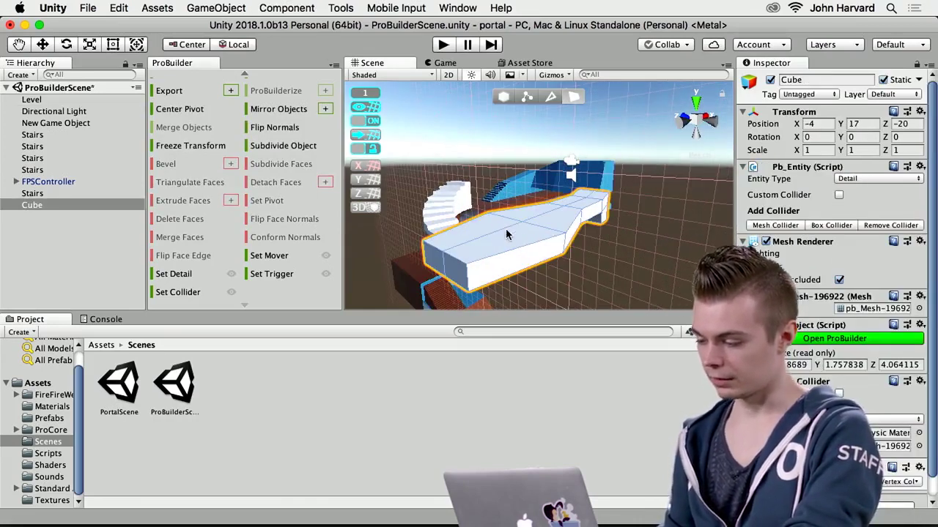
click(485, 232)
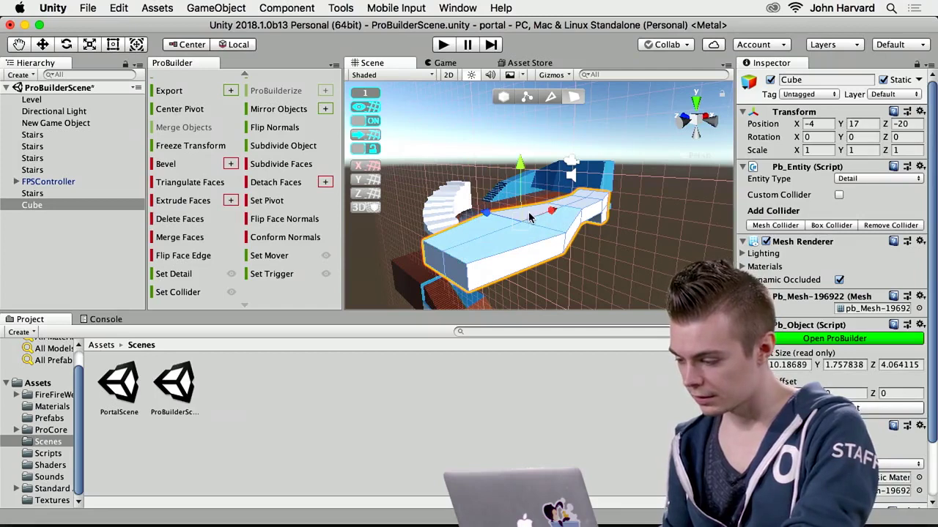
alt+drag(597, 209, 475, 208)
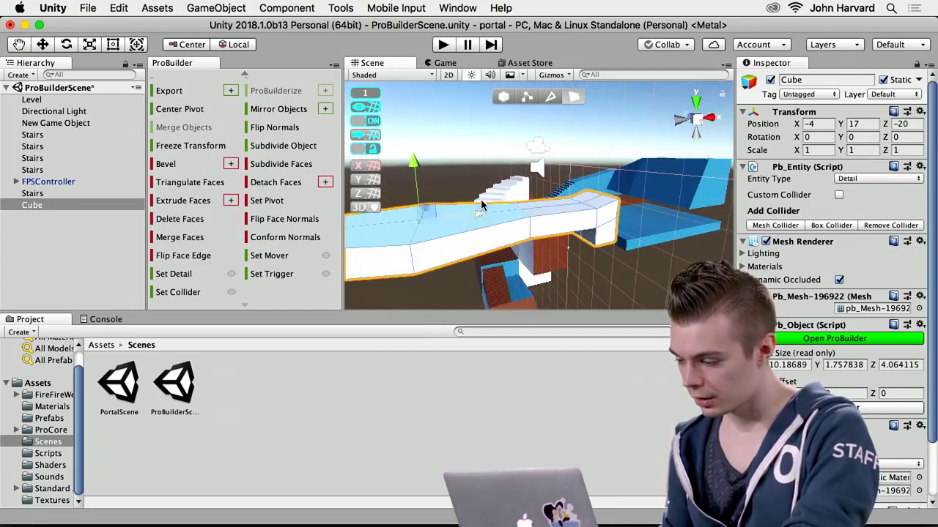
click(541, 215)
shift+click(595, 208)
right_drag(573, 213, 616, 273)
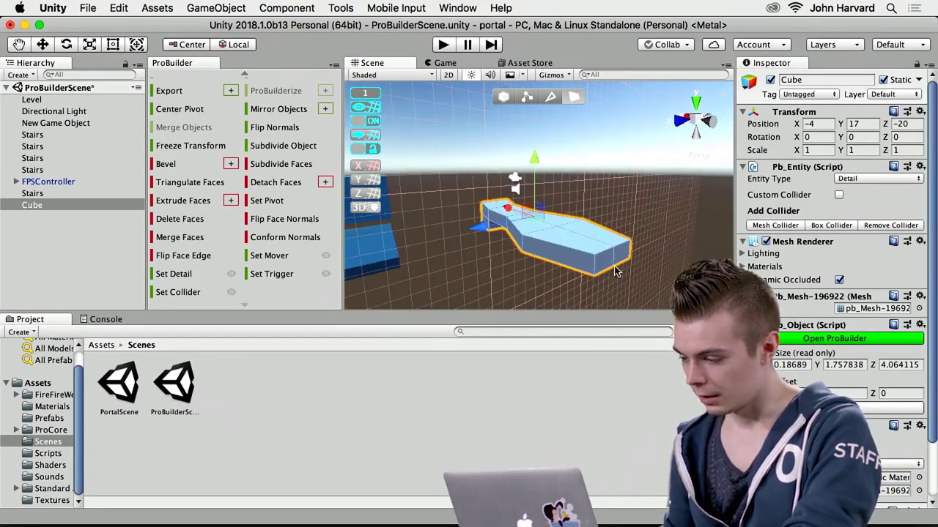
Extrude the top faces upward to make the corridor 5 units tall, then flip normals inward again
shift+drag(535, 162, 534, 97)
right_drag(632, 209, 381, 198)
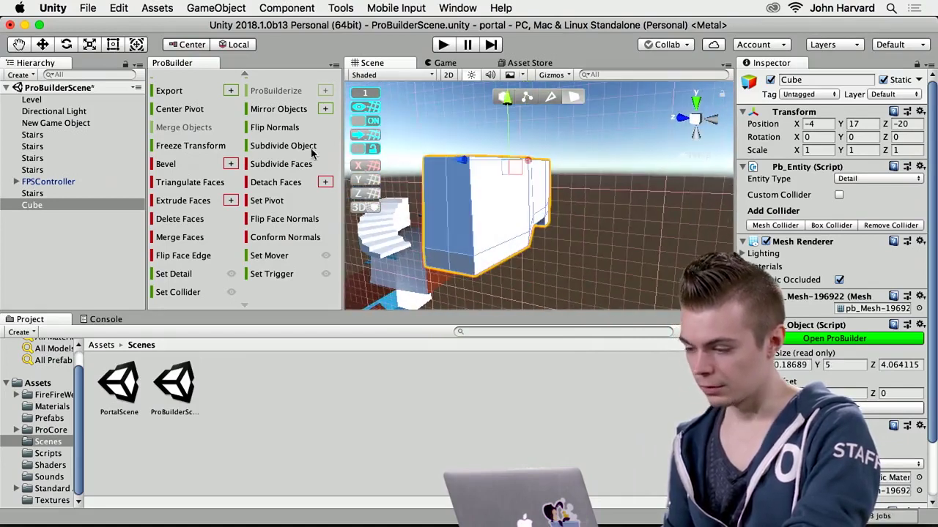
click(261, 131)
right_drag(593, 266, 351, 234)
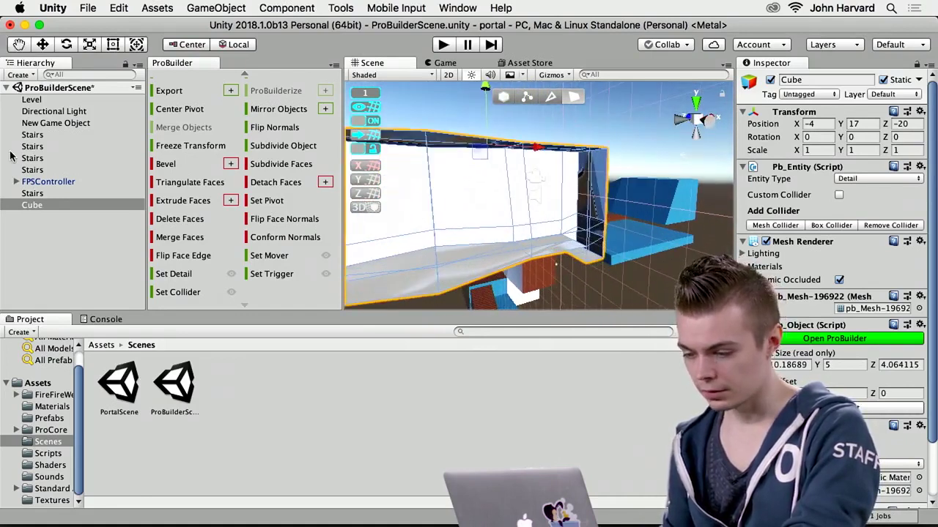
click(44, 182)
right_drag(539, 228, 659, 183)
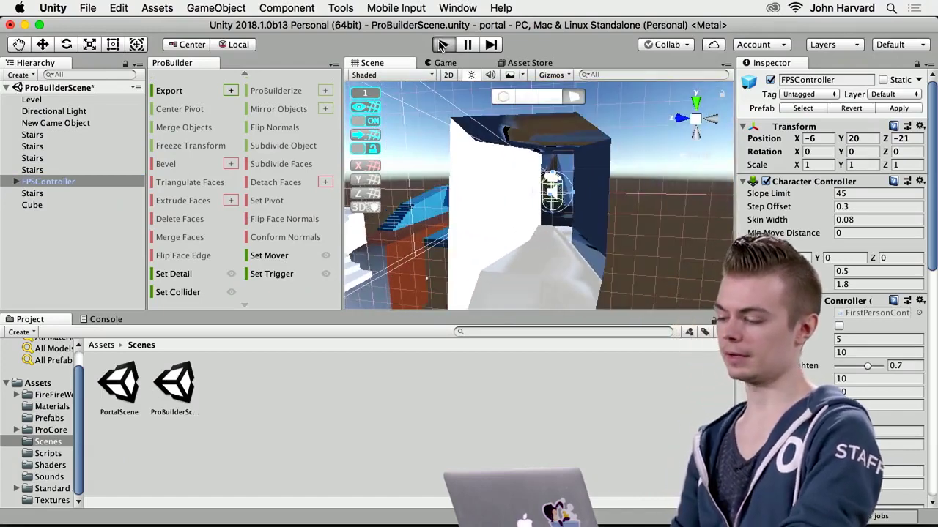
Play the scene and walk the FPSController through the tall corridor, turning to look back down it
click(442, 45)
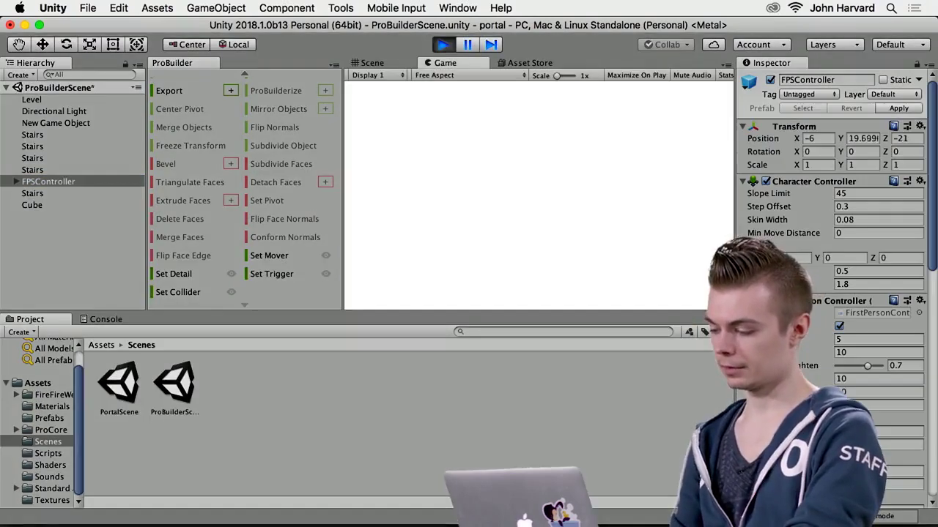
key(w)
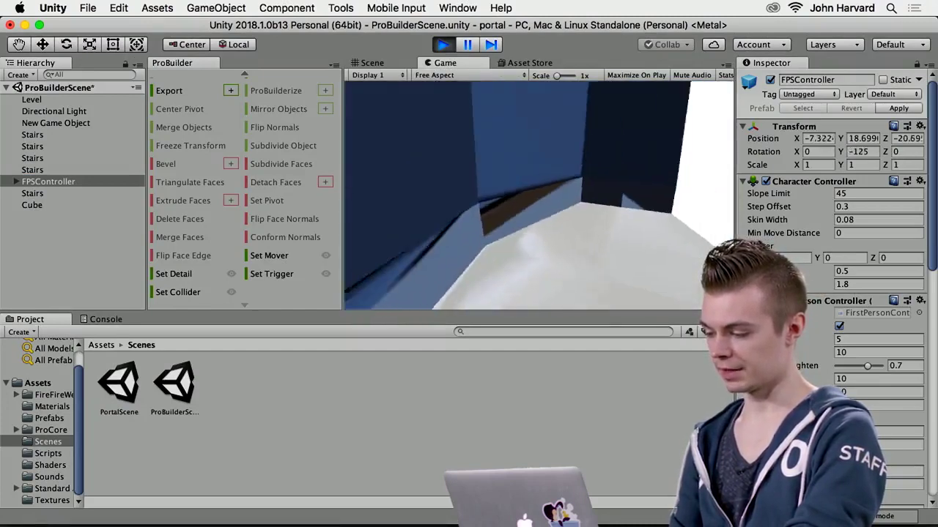
key(w)
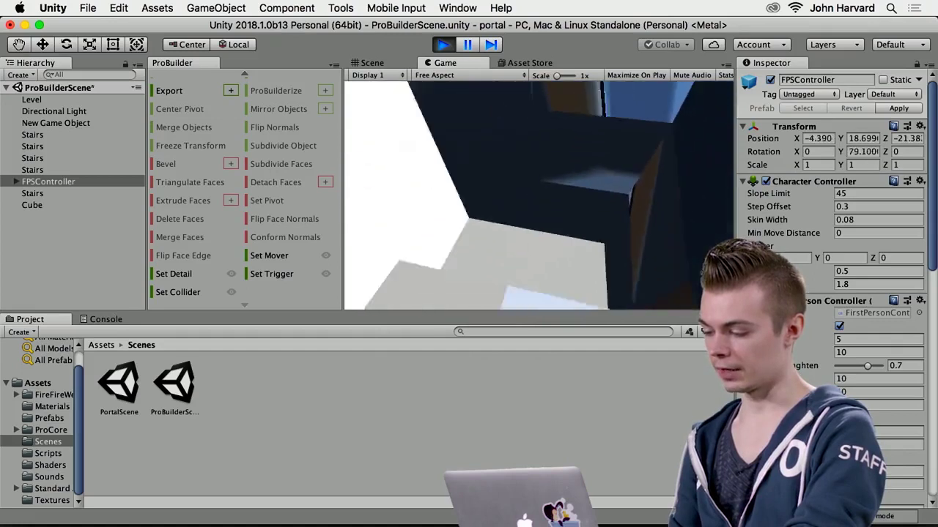
key(w)
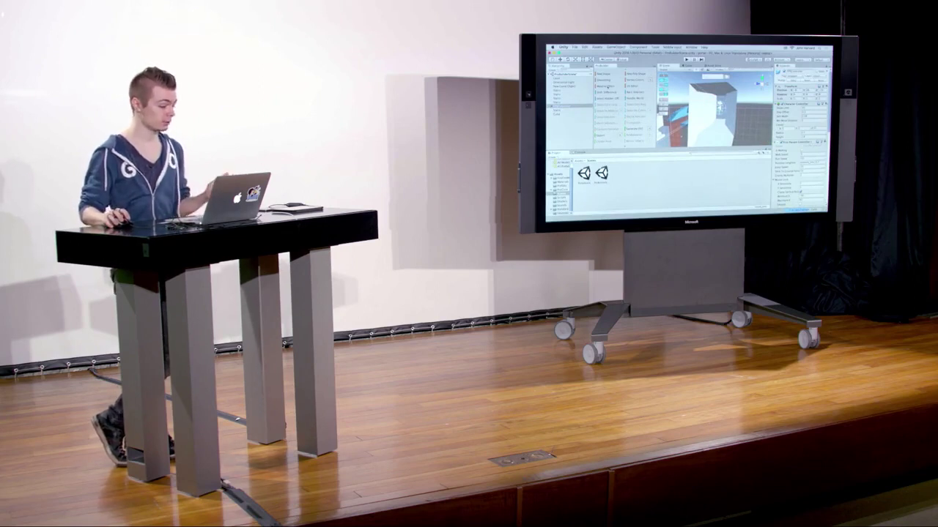
Apply the BrickTexture material to the corridor's walls from the Material Editor, then open the UV Editor
click(217, 122)
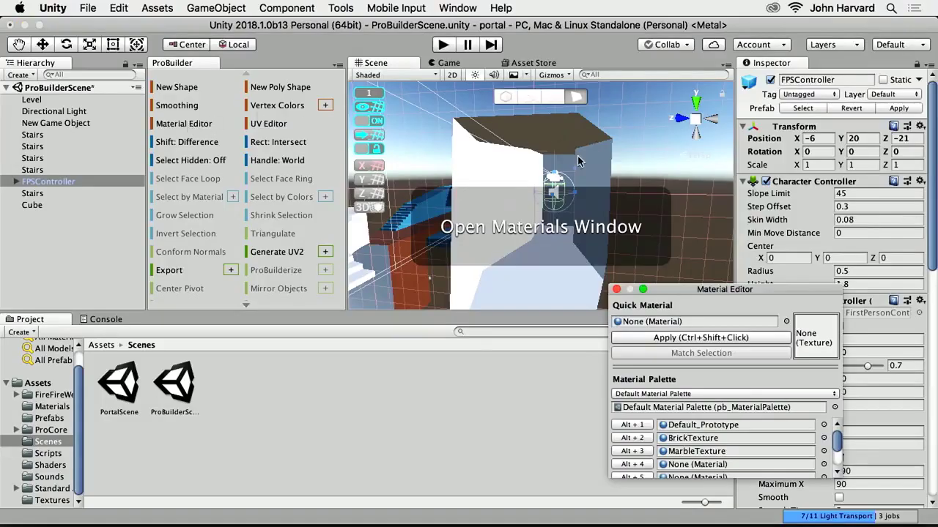
drag(678, 289, 682, 234)
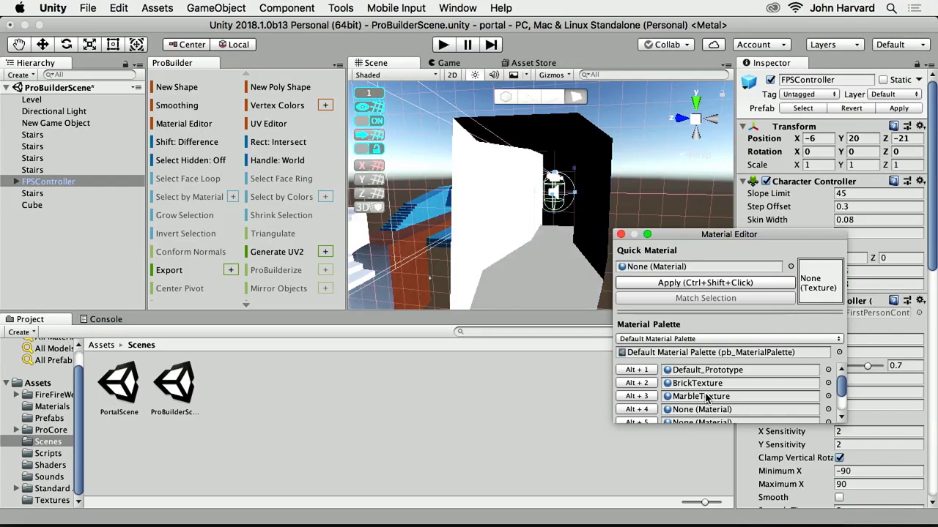
click(570, 267)
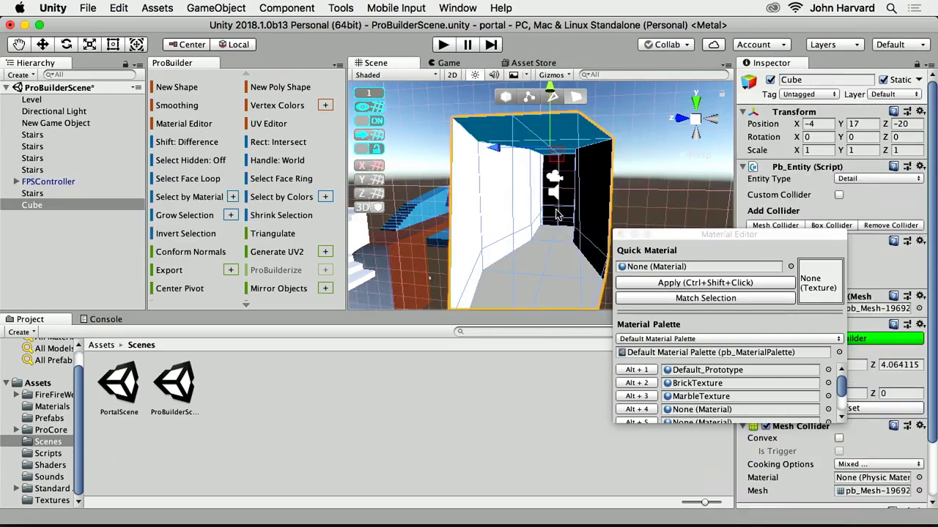
scroll(511, 259, up, 5)
right_drag(511, 260, 496, 227)
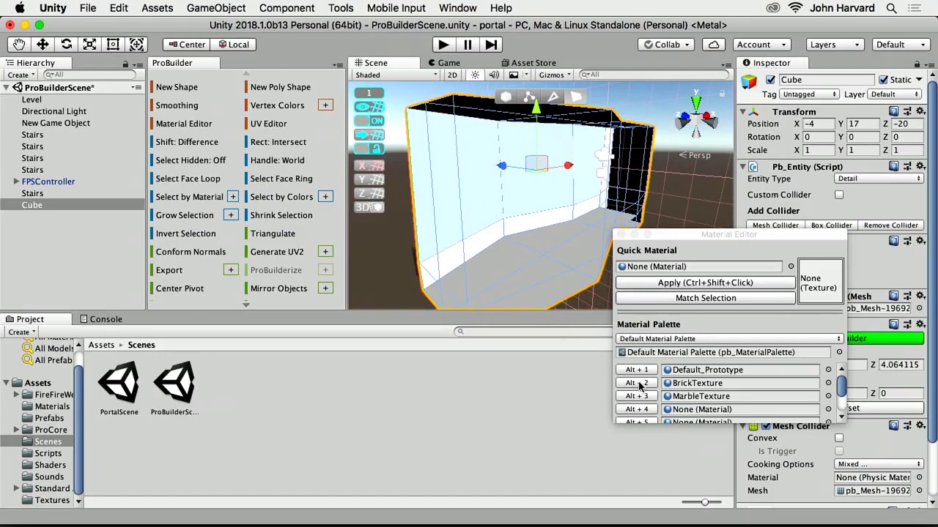
click(637, 383)
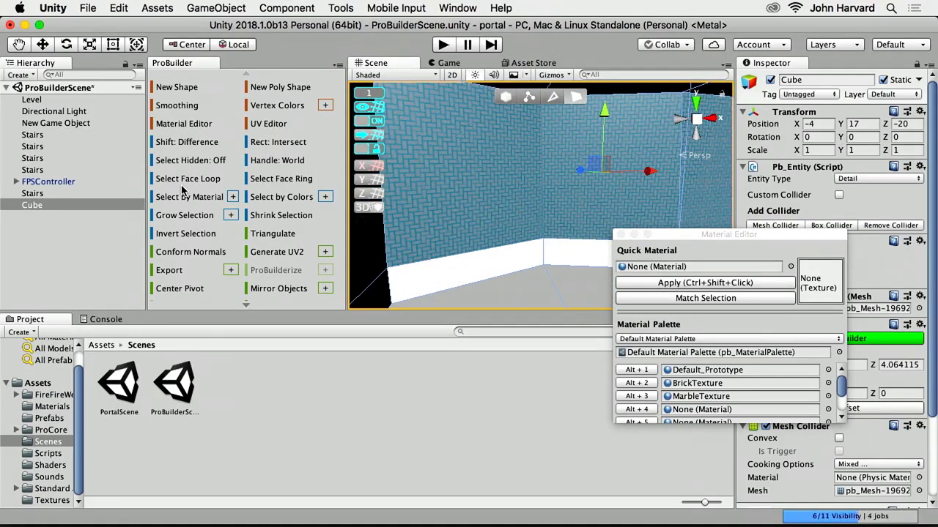
click(259, 124)
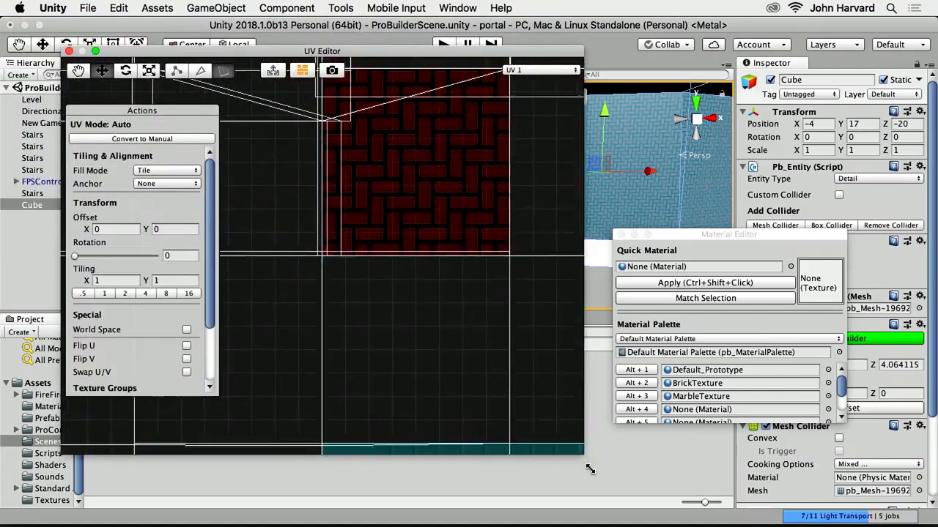
Drag one wall face's UVs onto the right hexagon, then box-select all UV faces
scroll(428, 262, down, 6)
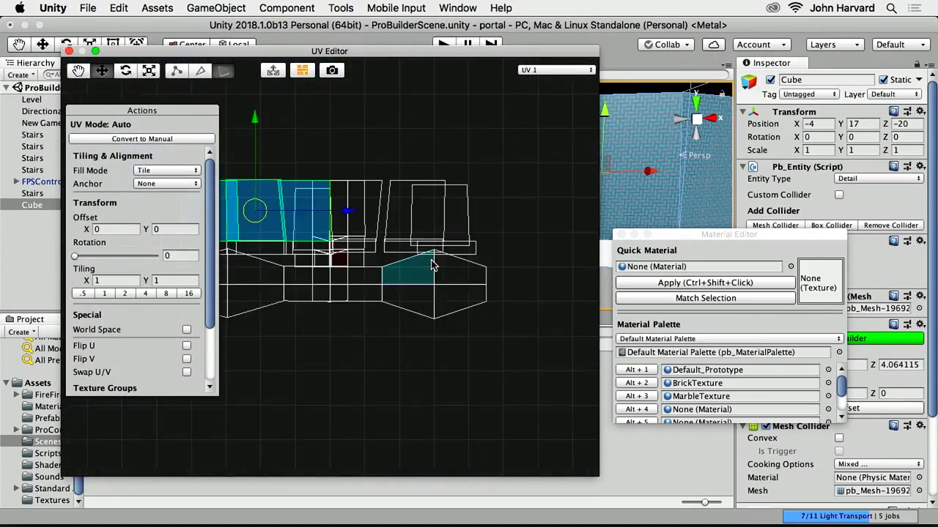
right_click(329, 314)
click(293, 386)
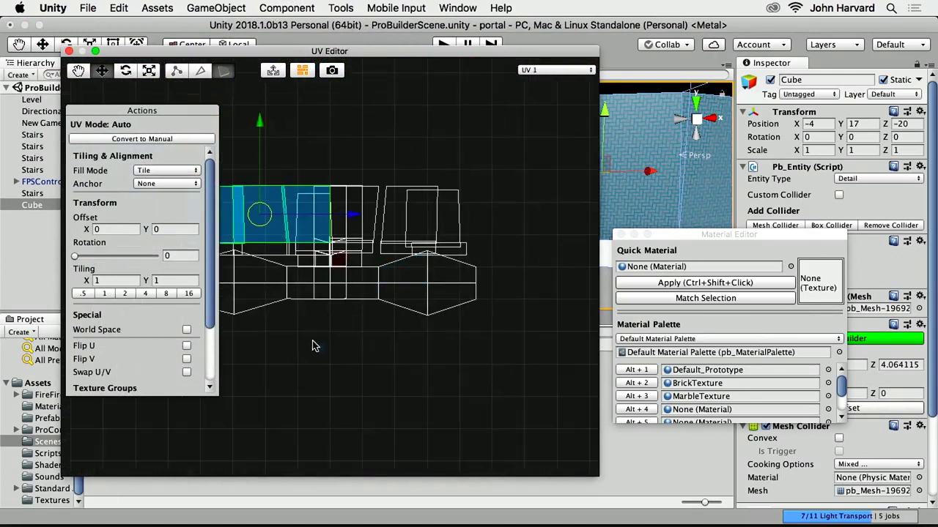
click(313, 345)
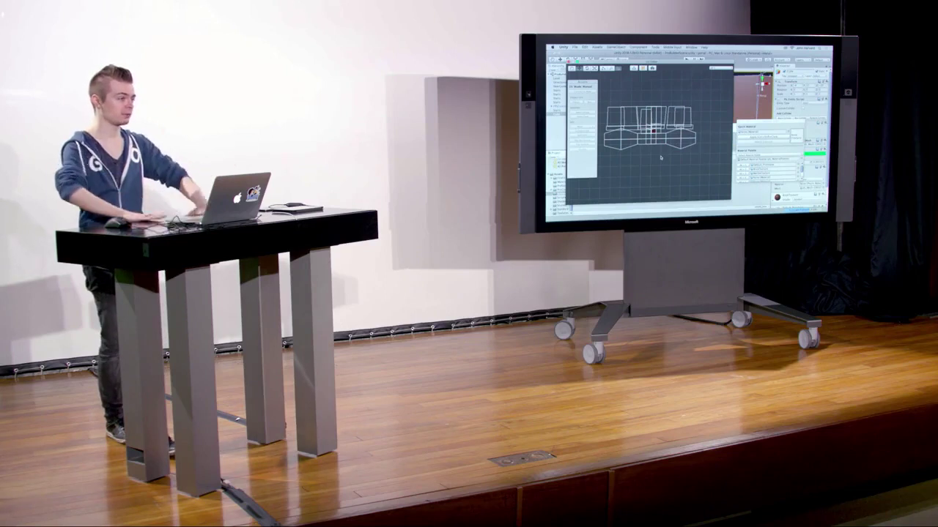
click(614, 135)
drag(227, 277, 268, 280)
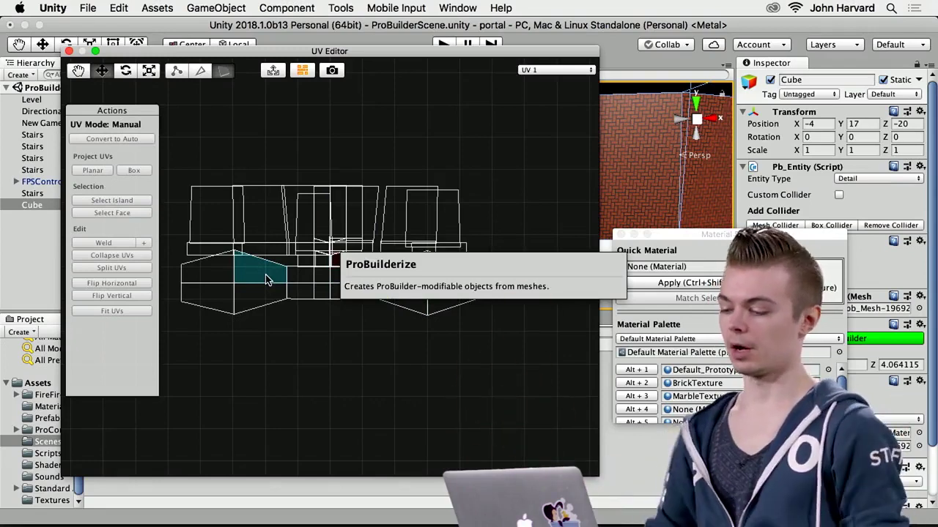
click(296, 372)
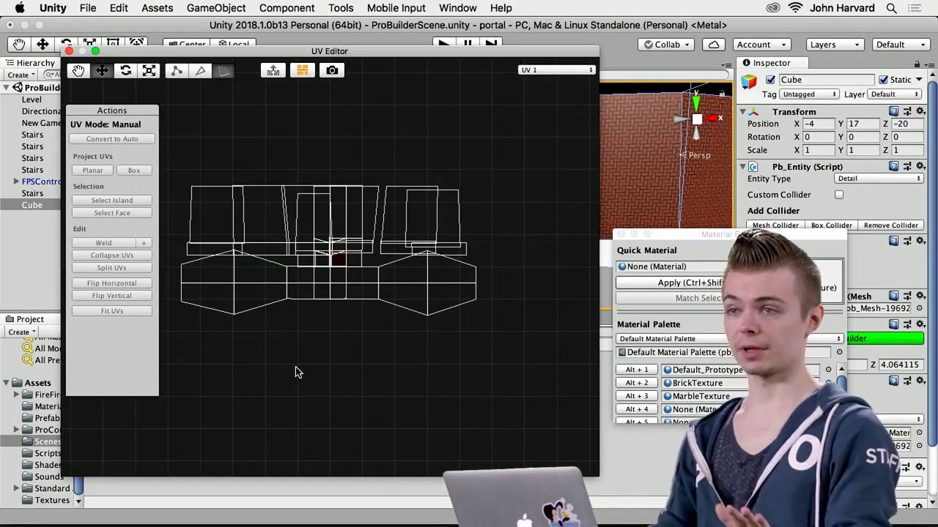
click(273, 217)
click(282, 218)
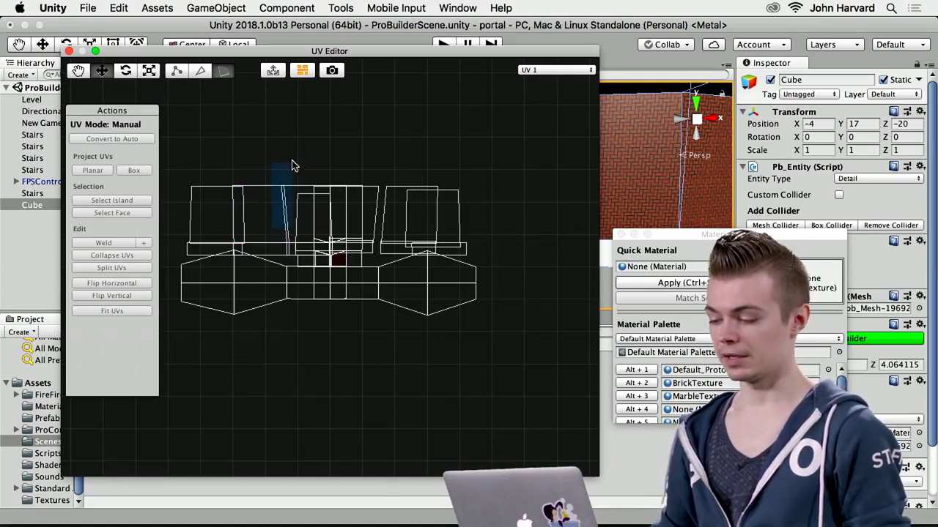
drag(174, 163, 499, 330)
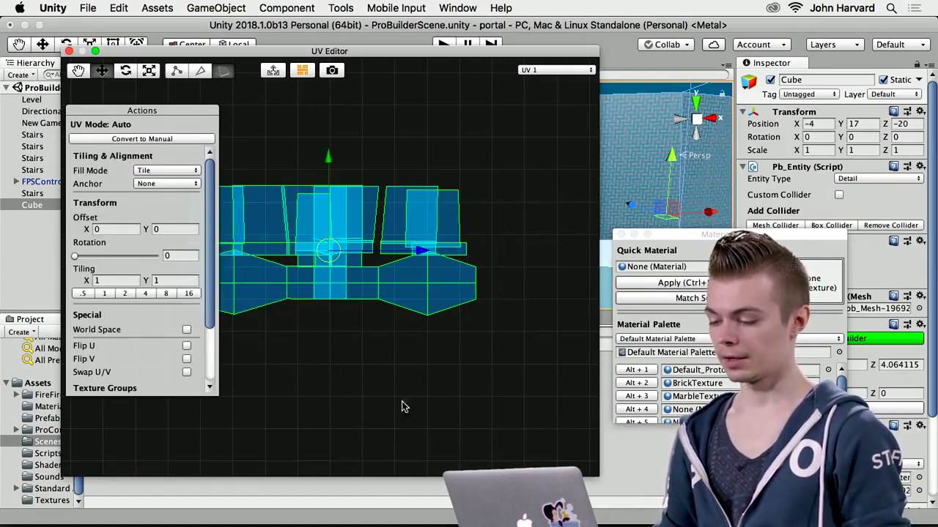
Select the narrow centre UV face and shift its UVs up and to the right
click(337, 212)
click(337, 213)
click(337, 213)
drag(339, 120, 340, 56)
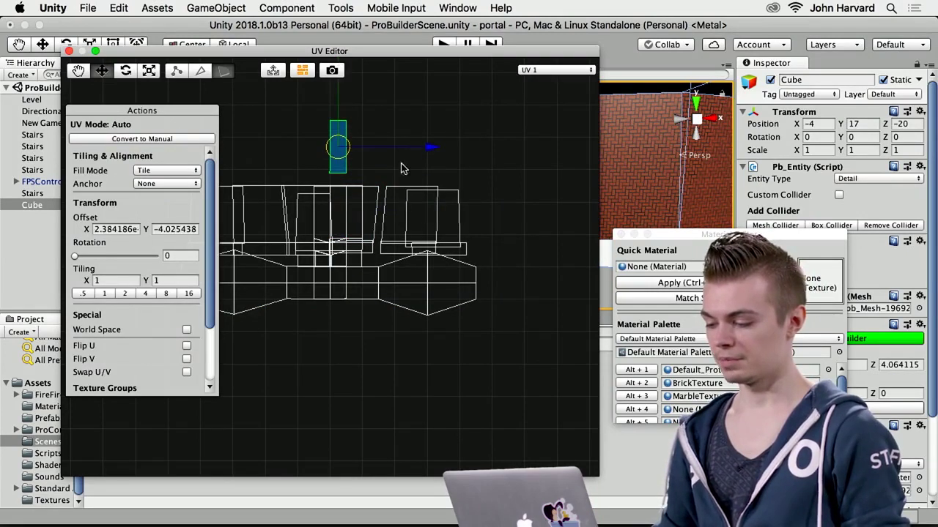
drag(444, 147, 534, 174)
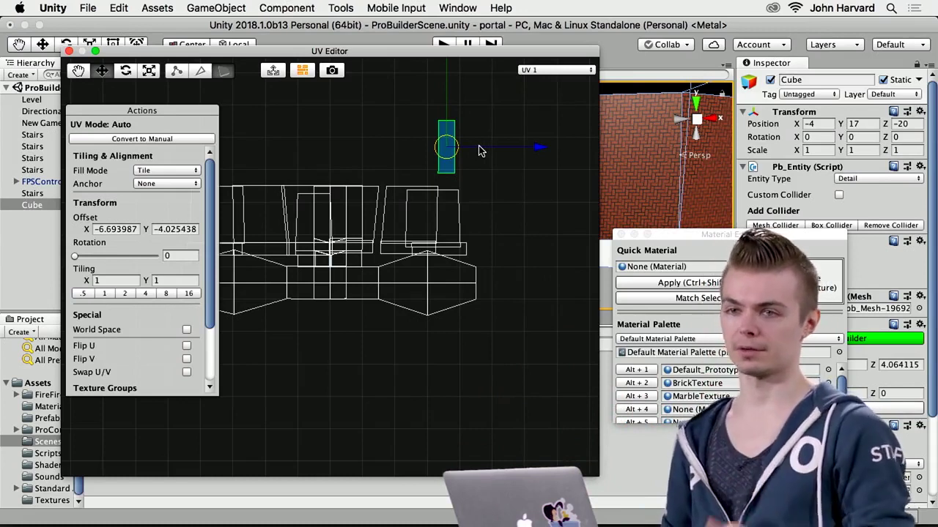
Move the bottom-middle face's UVs downward and close the UV Editor
drag(284, 53, 394, 59)
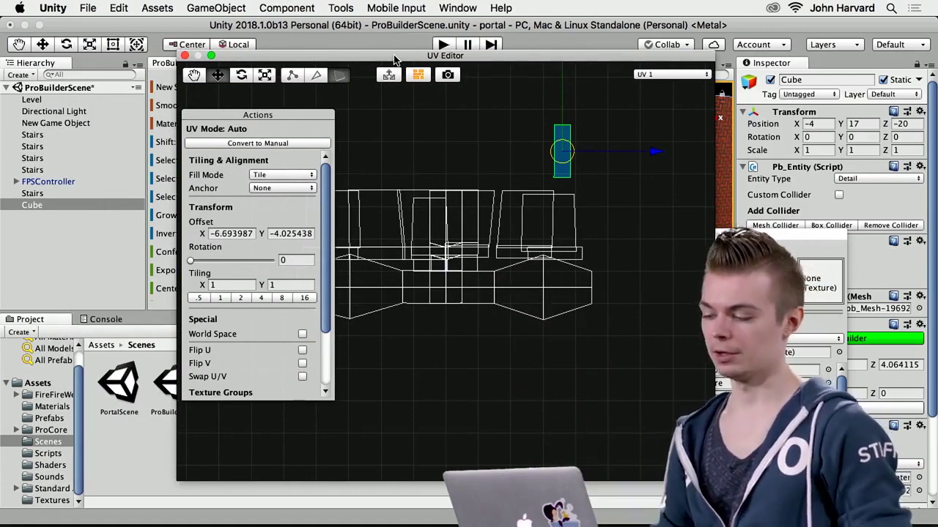
click(533, 297)
drag(516, 211, 534, 308)
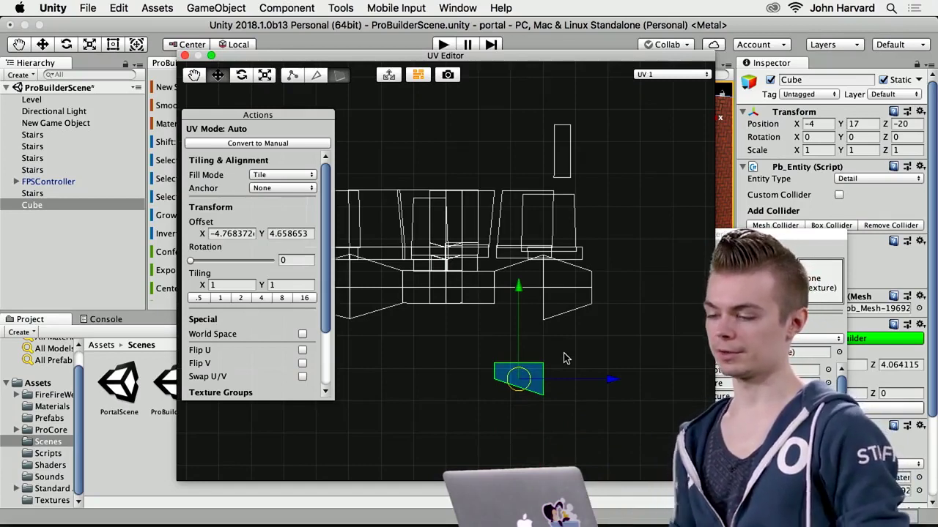
click(185, 56)
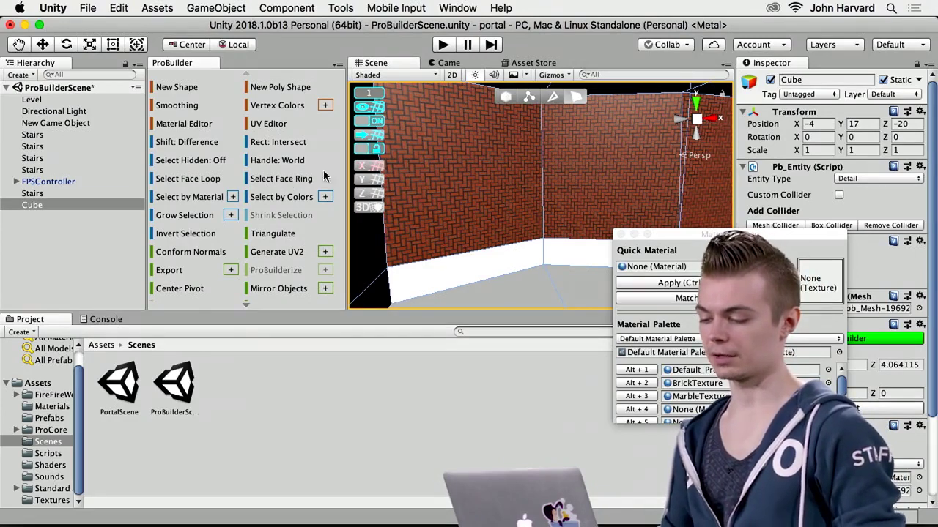
Widen the Scene view and orbit to an angled view of the brick-walled room
drag(347, 235, 266, 240)
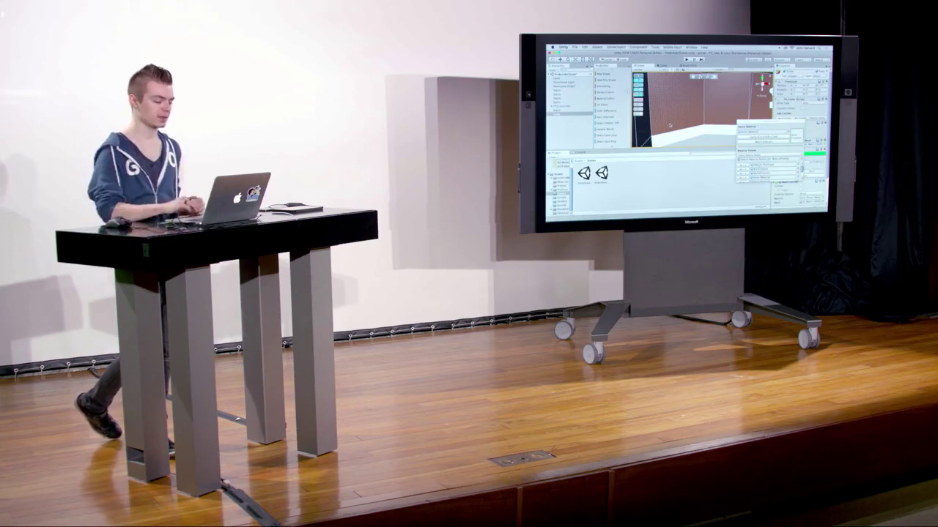
scroll(702, 106, up, 5)
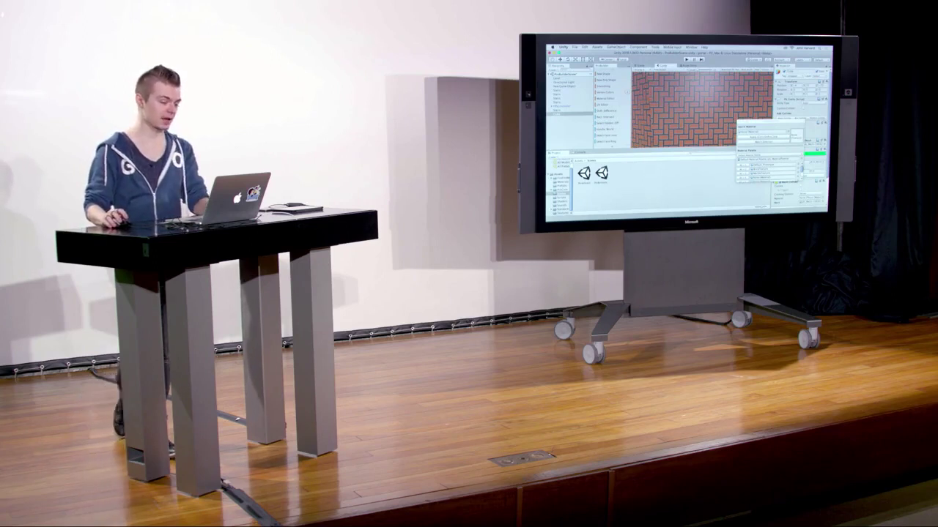
scroll(681, 108, down, 5)
scroll(683, 108, down, 5)
alt+drag(683, 108, 723, 123)
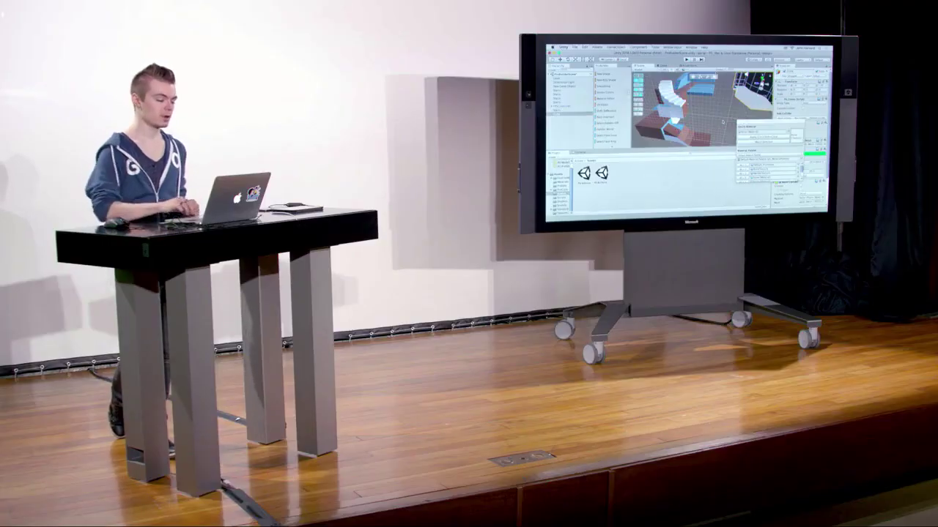
Switch to VS Code showing Portal.cs, then to the full-screen Awesome Tutorials slide
key(super+Tab)
key(ctrl+Right)
key(ctrl+Right)
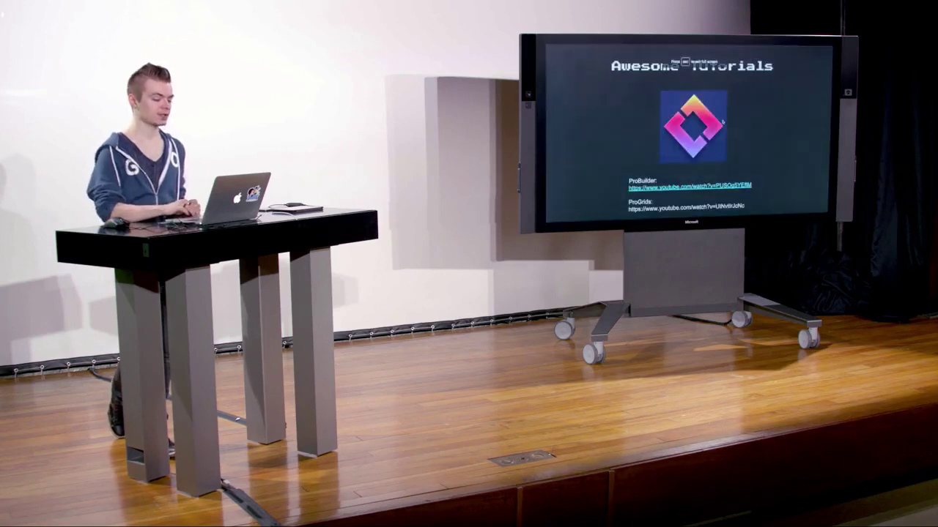
key(ctrl+Left)
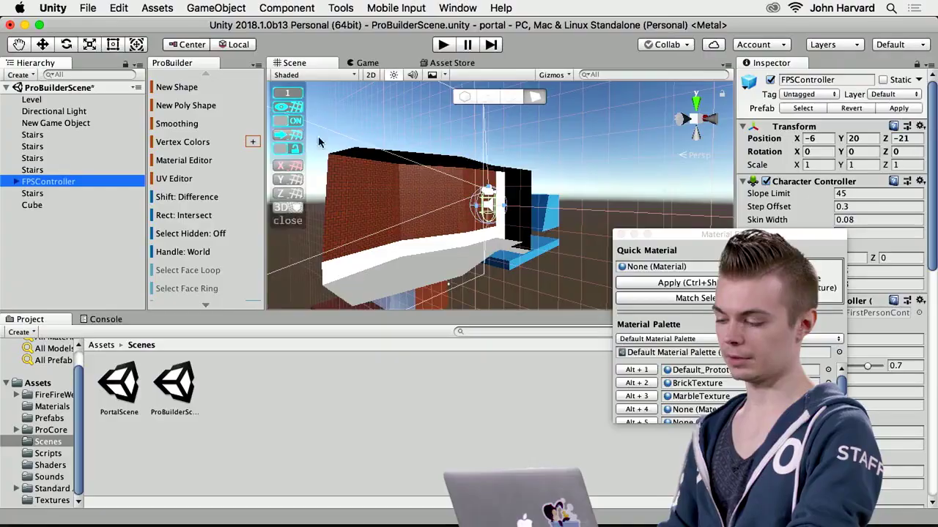
Raise the FPSController from Y 20 to Y 24 above the brick-walled corridor
right_drag(527, 129, 428, 192)
right_drag(520, 181, 564, 181)
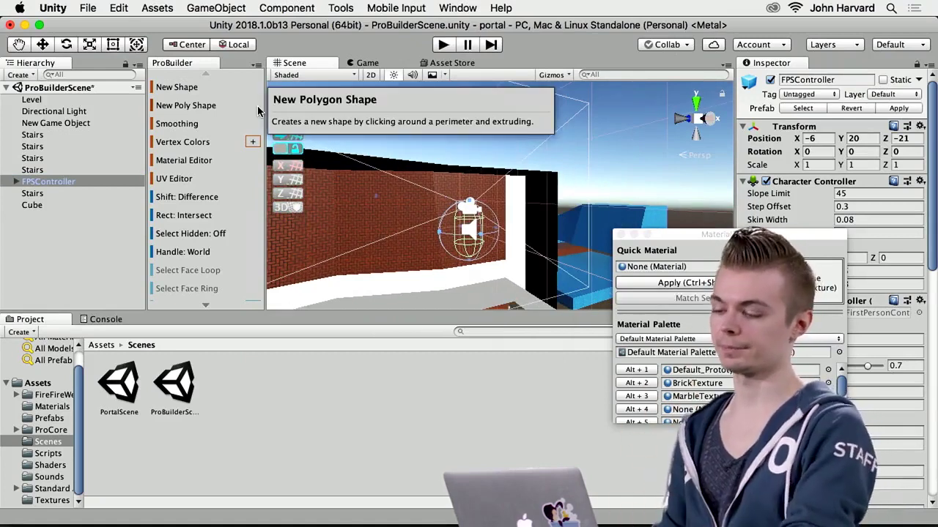
right_drag(398, 220, 387, 236)
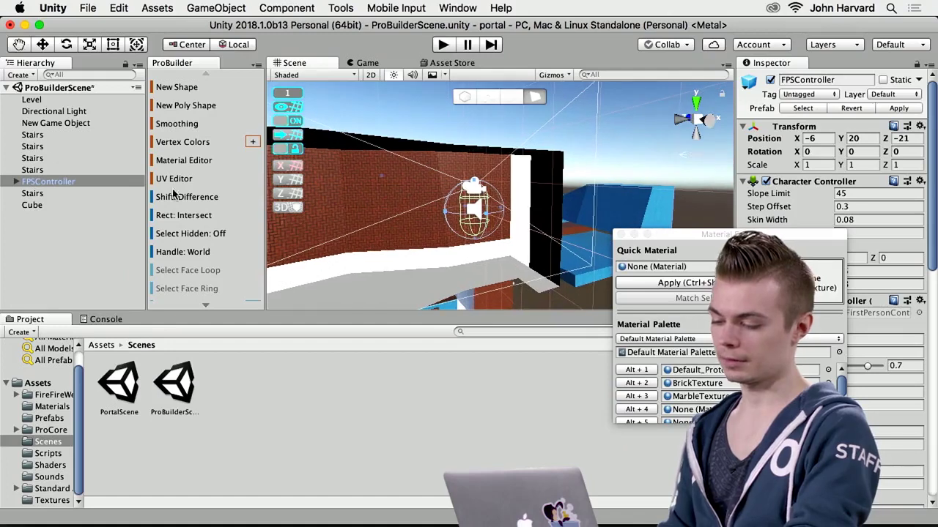
right_drag(320, 147, 411, 213)
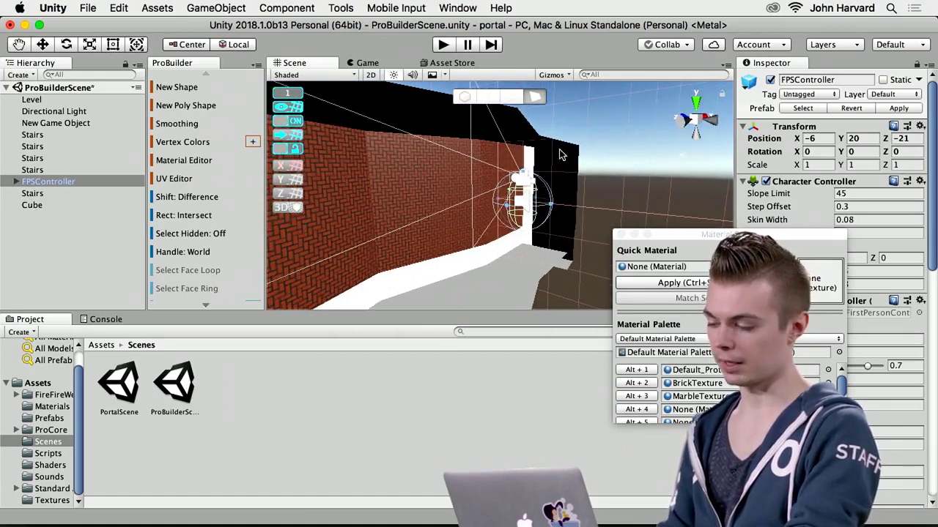
key(w)
drag(522, 144, 521, 59)
right_drag(526, 115, 450, 147)
key(f)
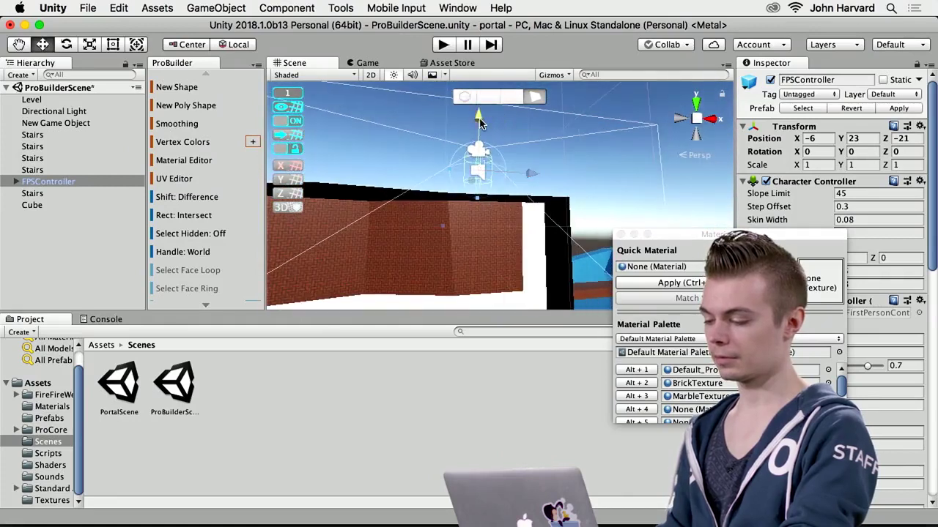
drag(479, 123, 478, 106)
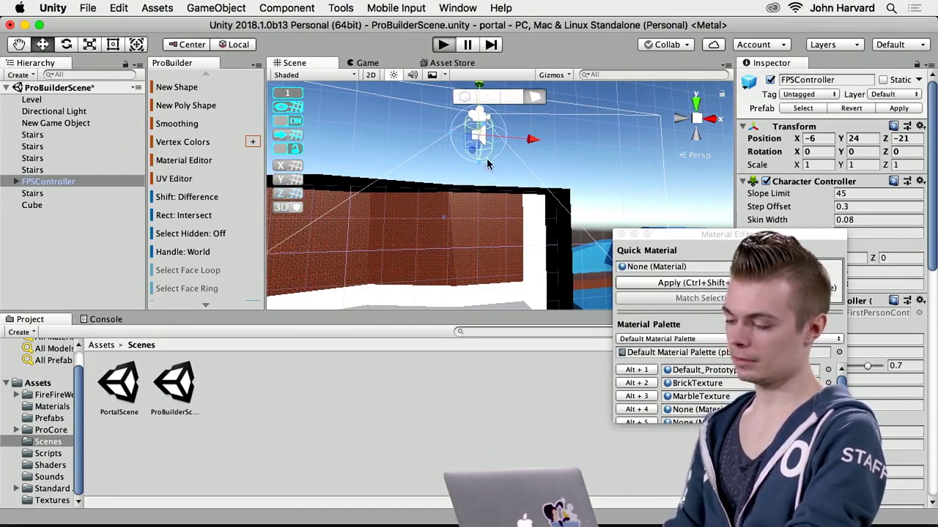
Play-test the level, then stop and view the brick walls from above
key(super+p)
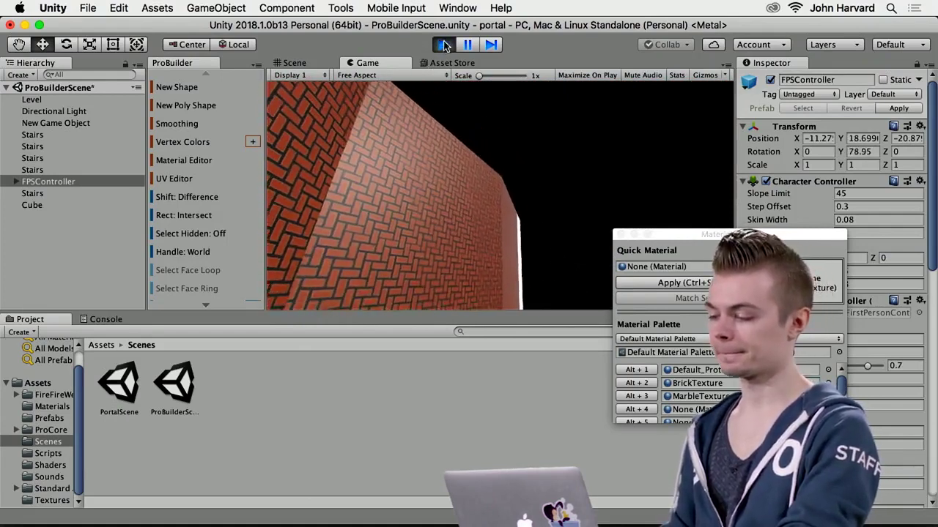
key(super+p)
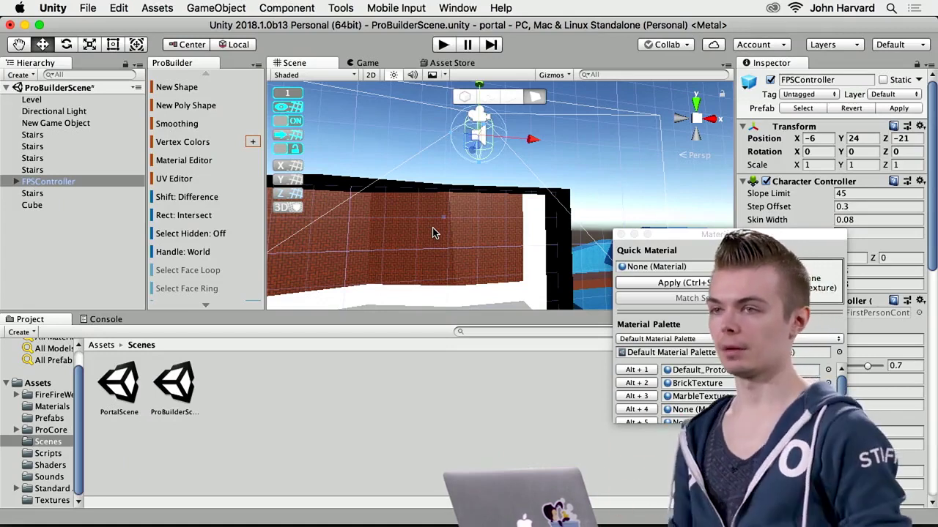
alt+drag(395, 240, 557, 289)
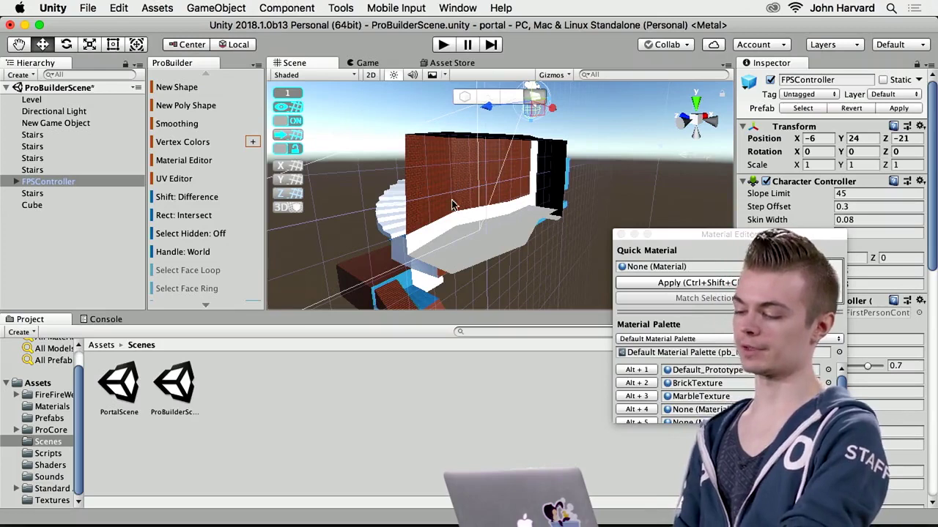
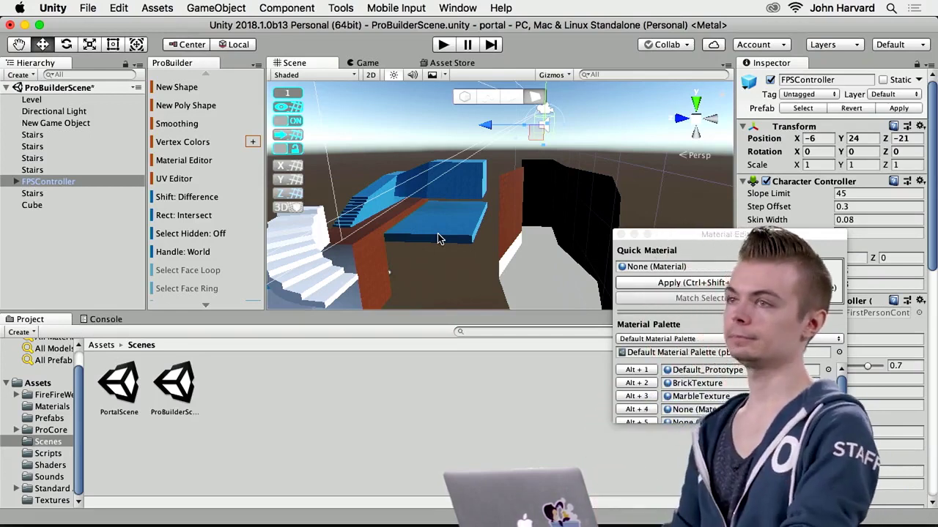
Orbit the Scene view to the black wall and select the Cube forming the black-walled room
right_drag(471, 247, 341, 203)
scroll(542, 271, down, 2)
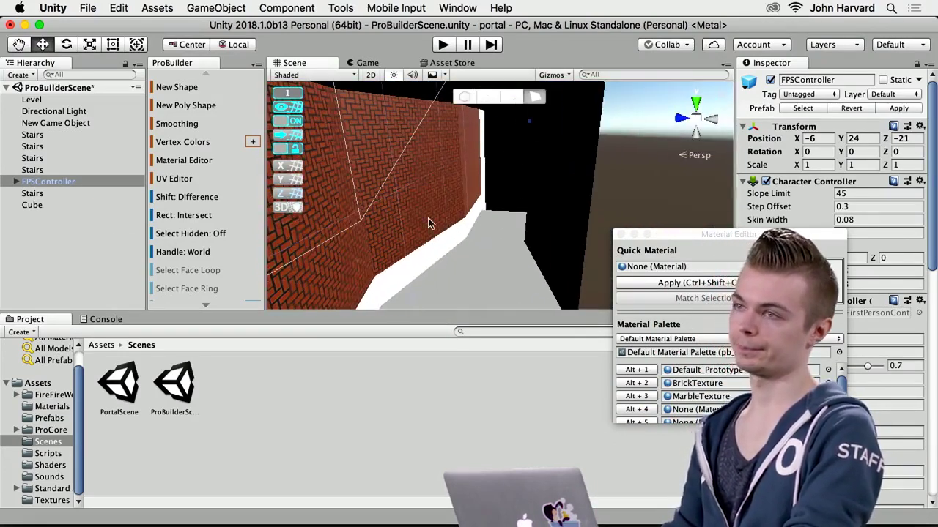
right_drag(408, 255, 466, 225)
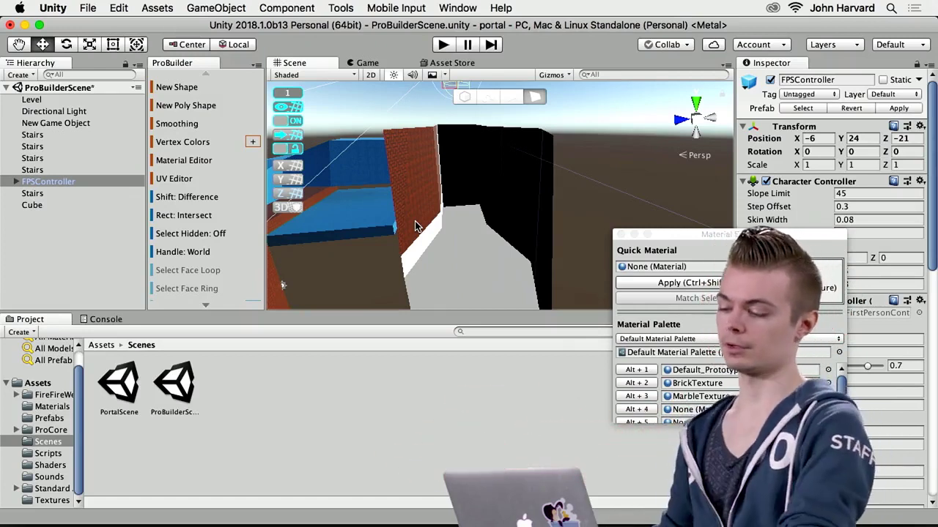
alt+drag(414, 224, 506, 215)
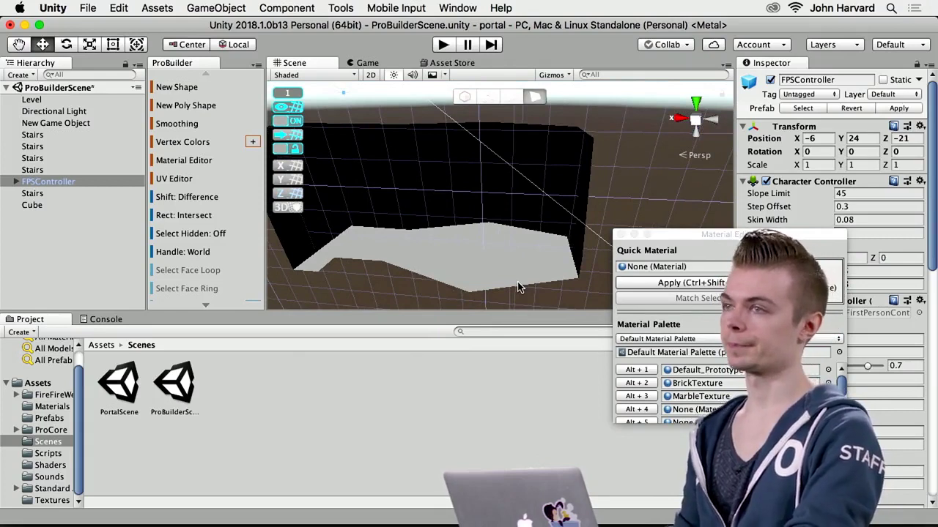
alt+drag(518, 287, 422, 233)
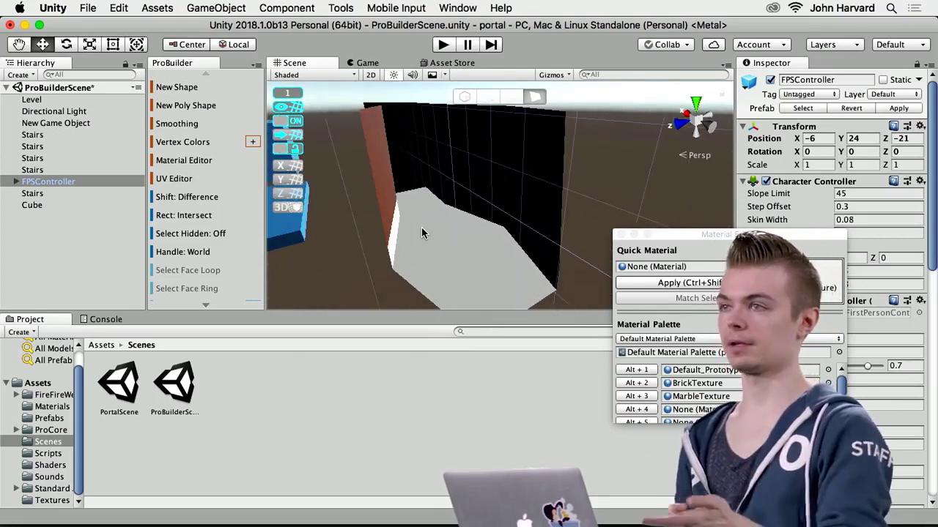
click(380, 184)
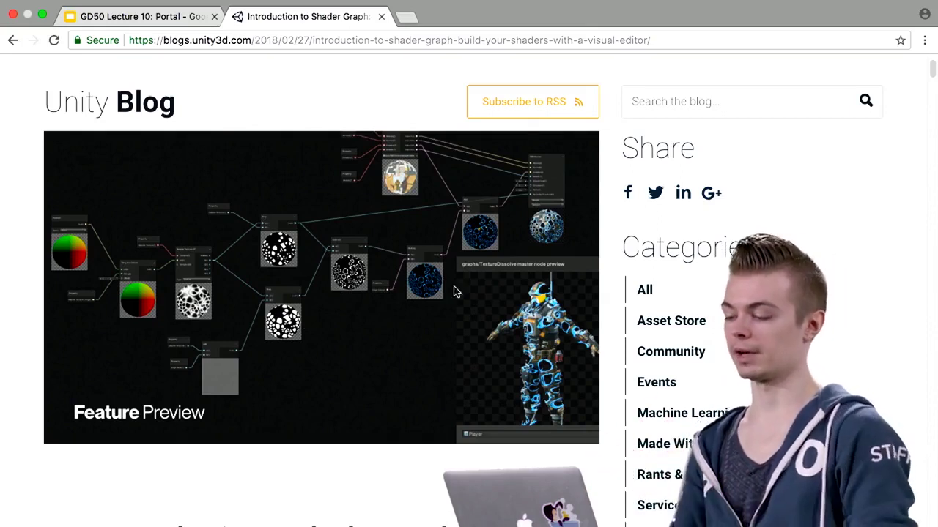
Scroll down through the 'Introduction to Shader Graph' blog article
scroll(393, 344, down, 1)
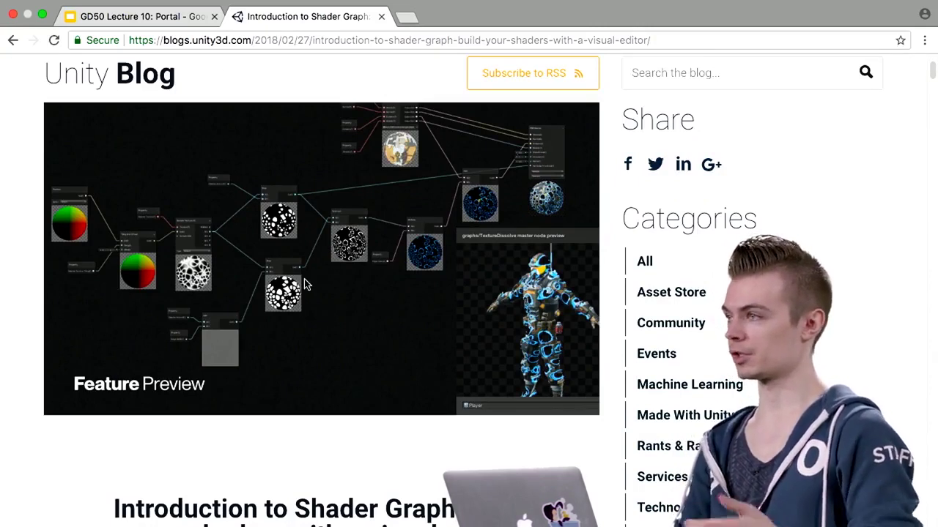
scroll(305, 281, down, 1)
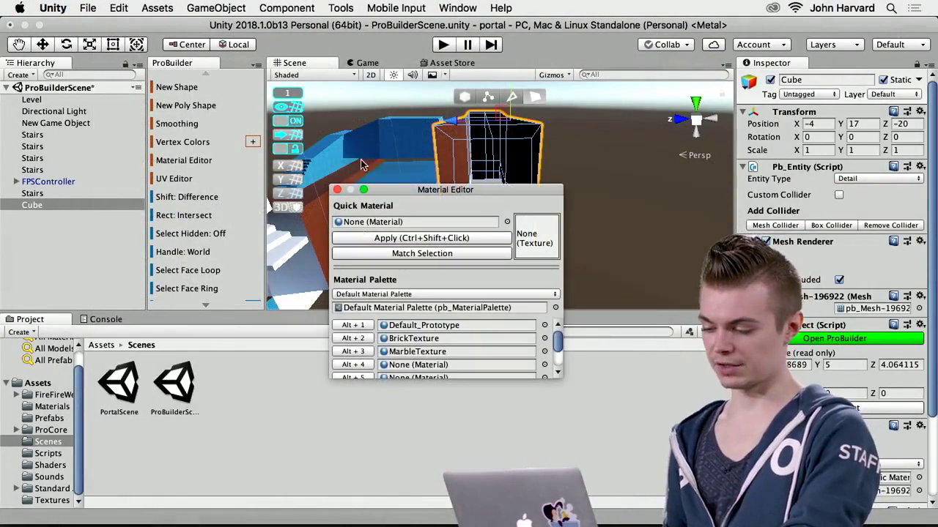
Close the Material Editor, clear the scene selection and show the Assets folder contents
click(337, 189)
click(258, 421)
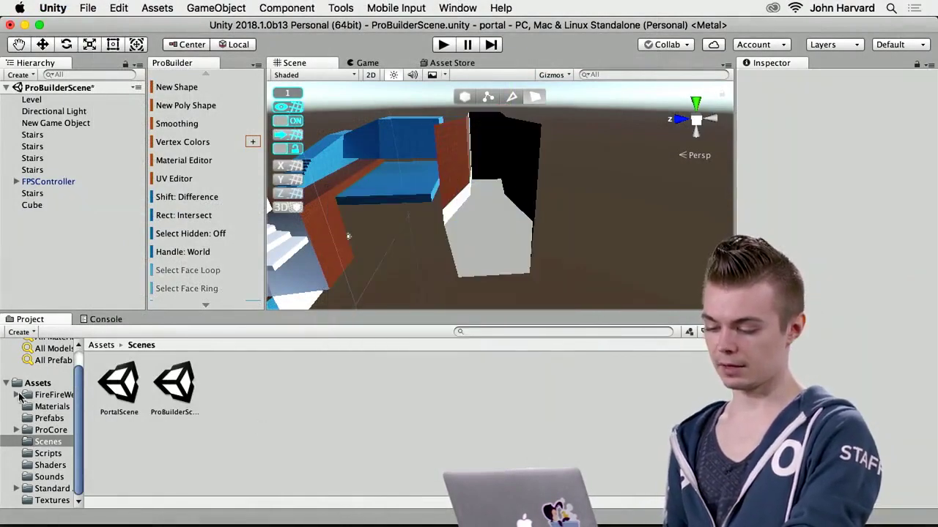
click(37, 384)
Look through the Assets Create > Shader menu, then return to the Shader Graph article
right_click(243, 455)
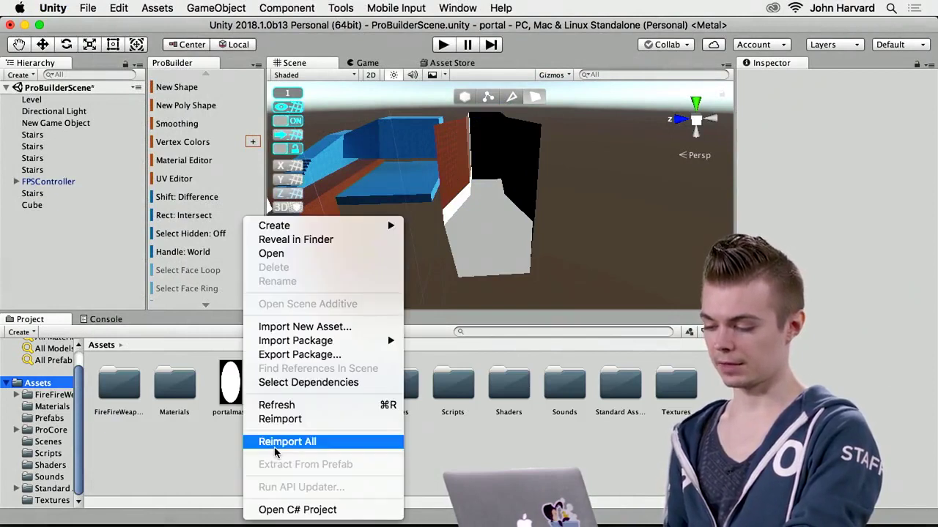
mouse_move(290, 229)
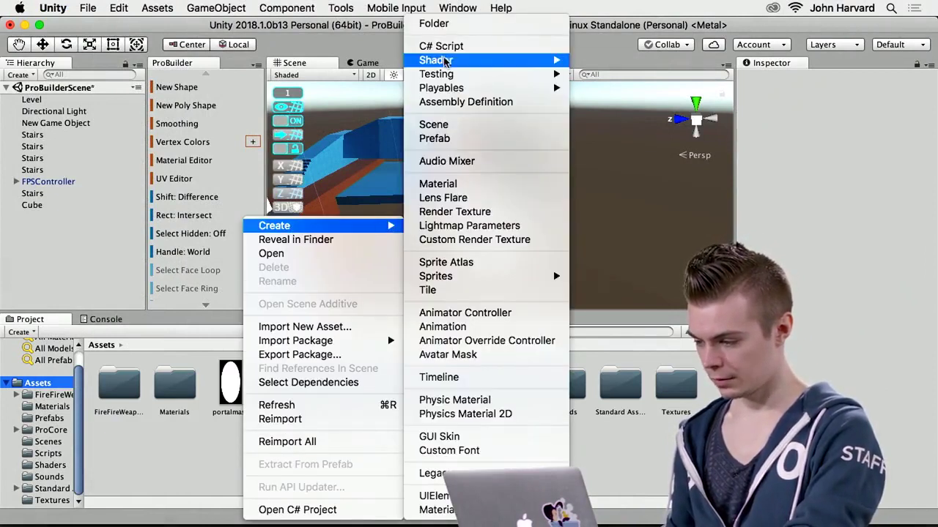
mouse_move(445, 61)
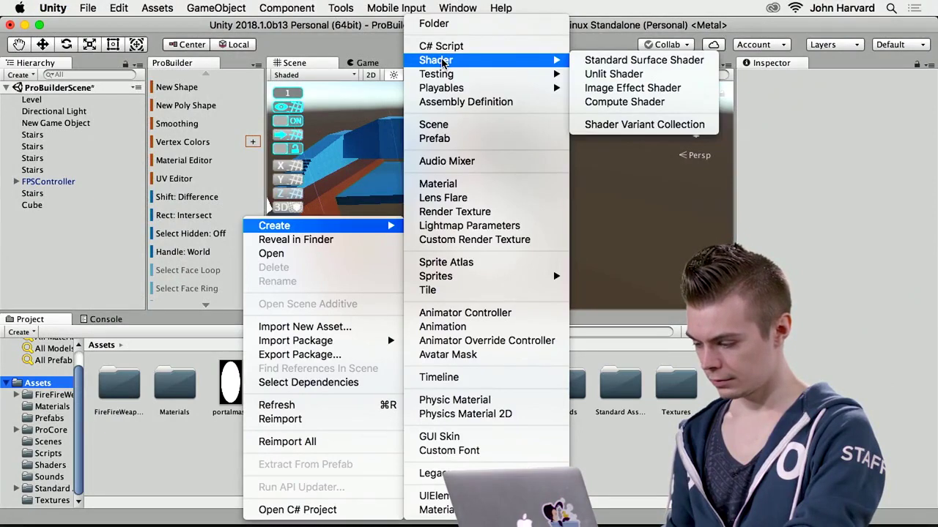
mouse_move(448, 81)
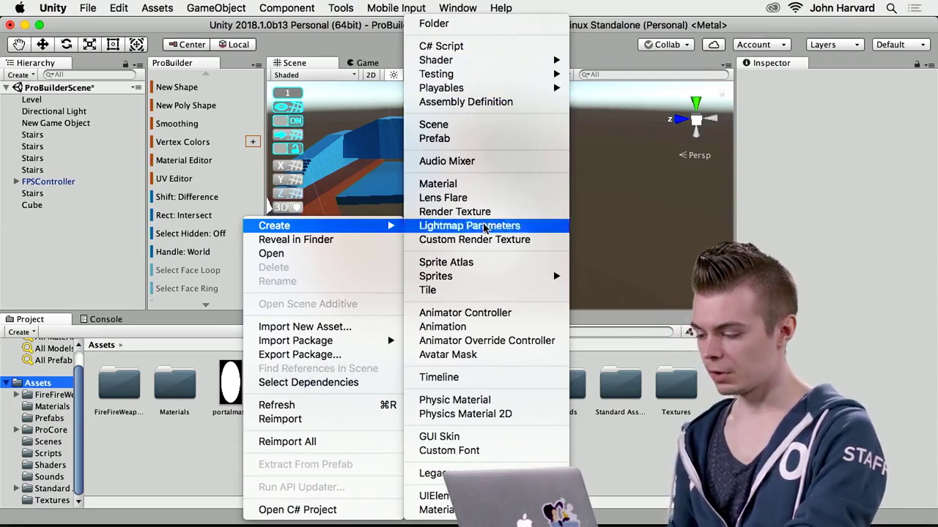
key(super+Tab)
key(super+Tab)
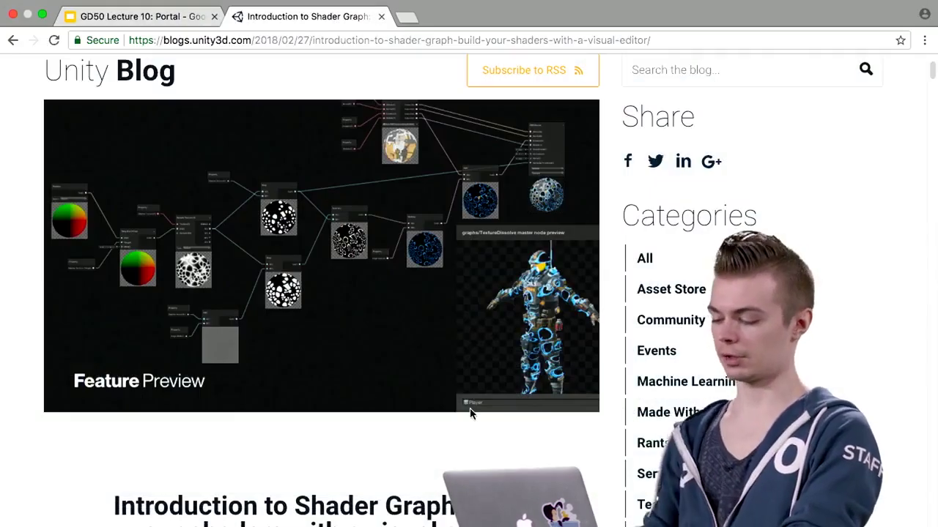
Follow the article's 'Package Manager' link and scroll through the Package Manager manual page
scroll(471, 410, down, 5)
scroll(471, 408, down, 8)
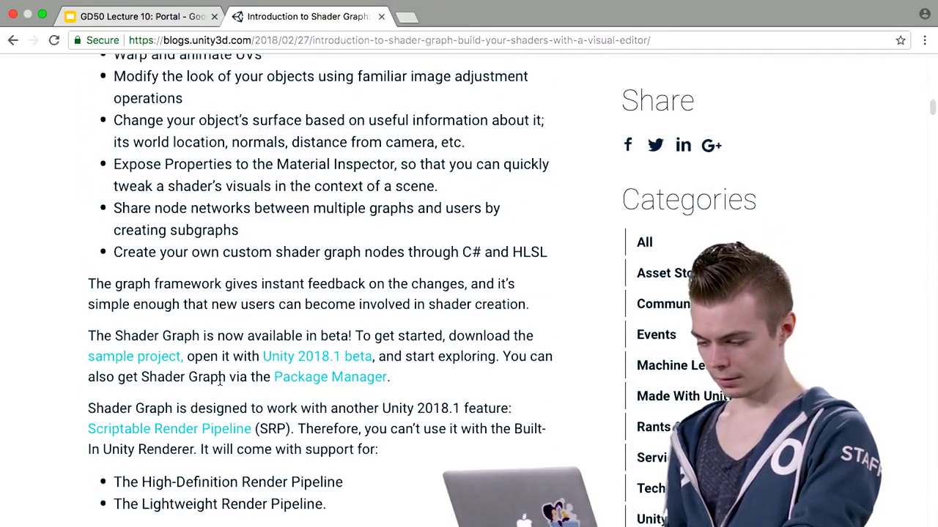
click(310, 379)
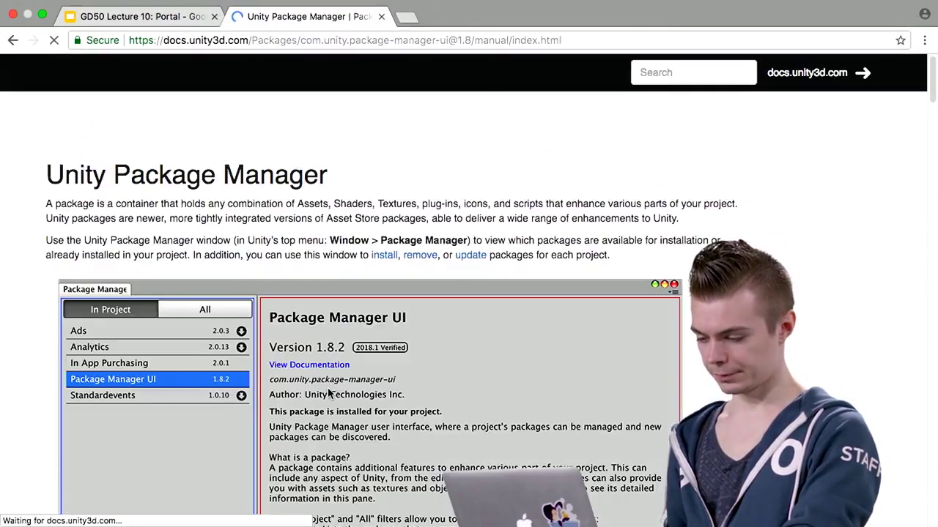
scroll(219, 229, down, 1)
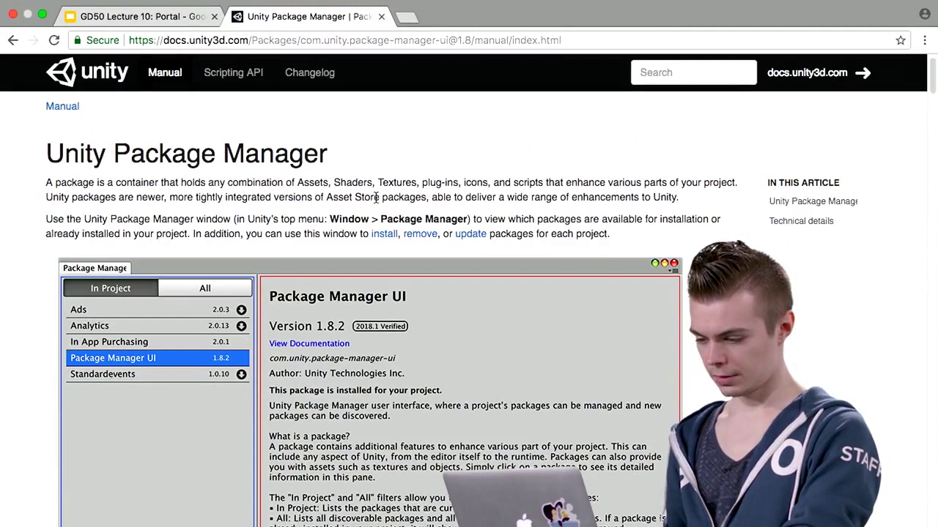
scroll(471, 223, down, 3)
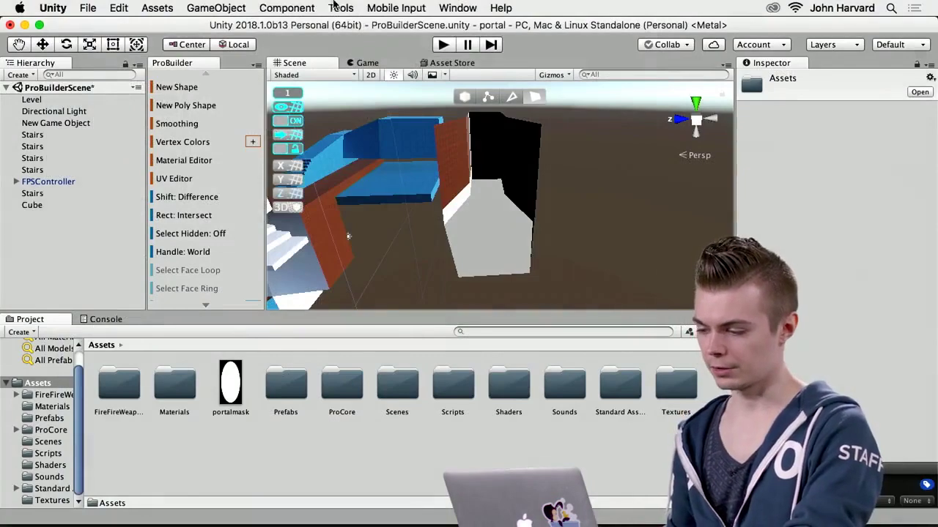
click(287, 7)
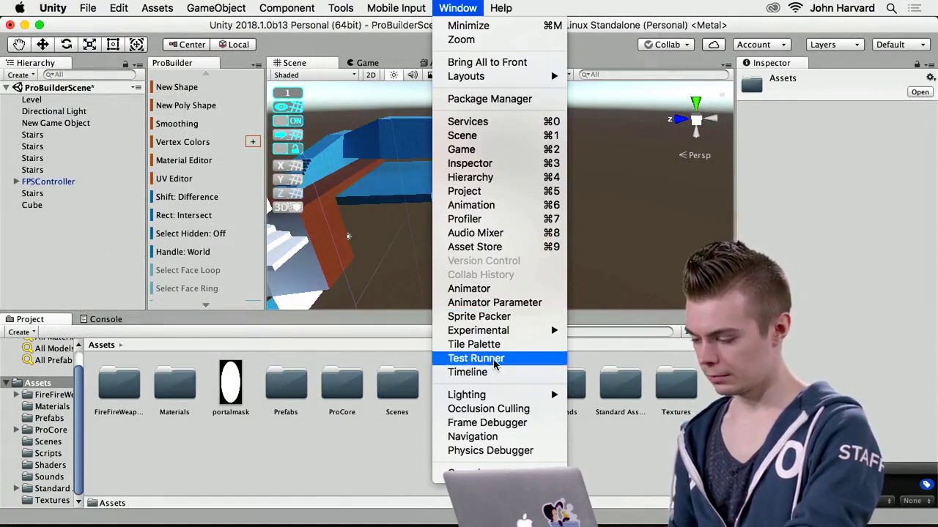
click(489, 98)
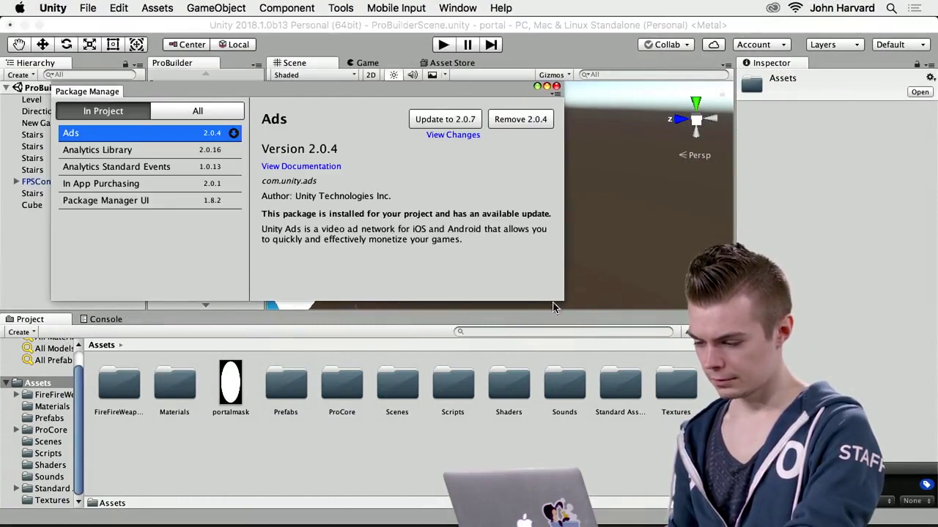
click(187, 112)
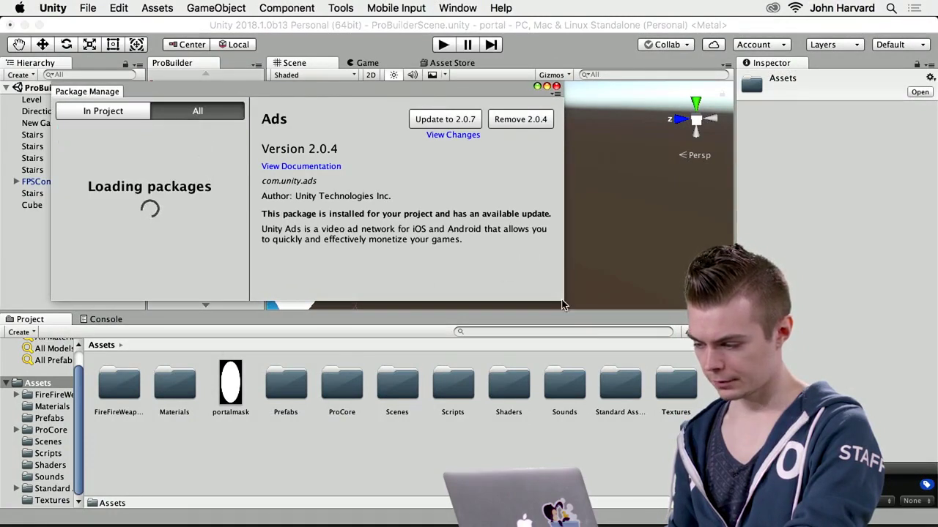
drag(553, 302, 611, 450)
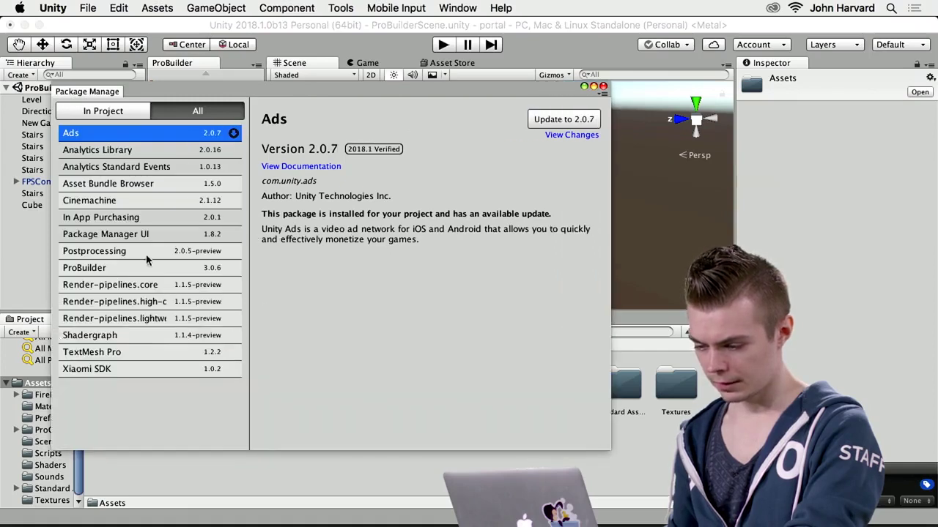
click(103, 337)
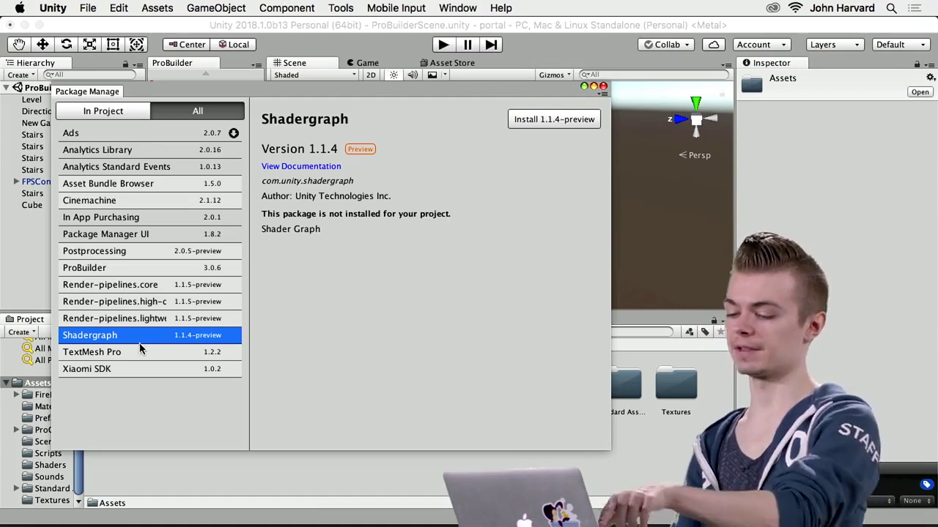
click(604, 86)
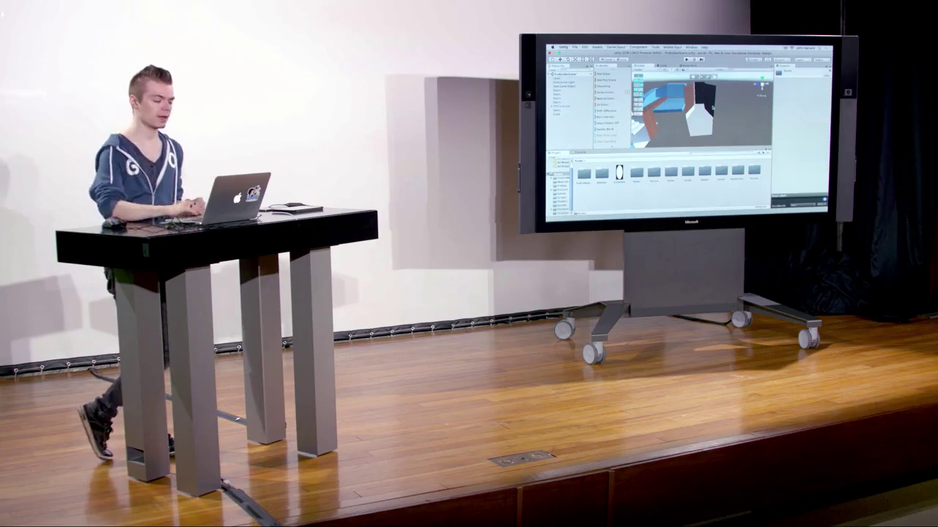
Go back to the Package Manager manual and scroll to its 'Finding packages' section
key(super+Tab)
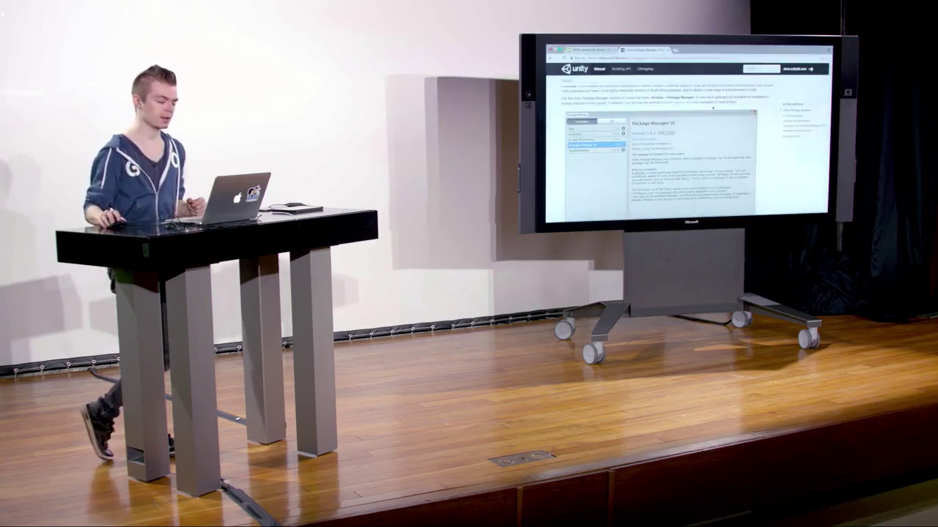
scroll(713, 108, down, 5)
scroll(713, 132, down, 3)
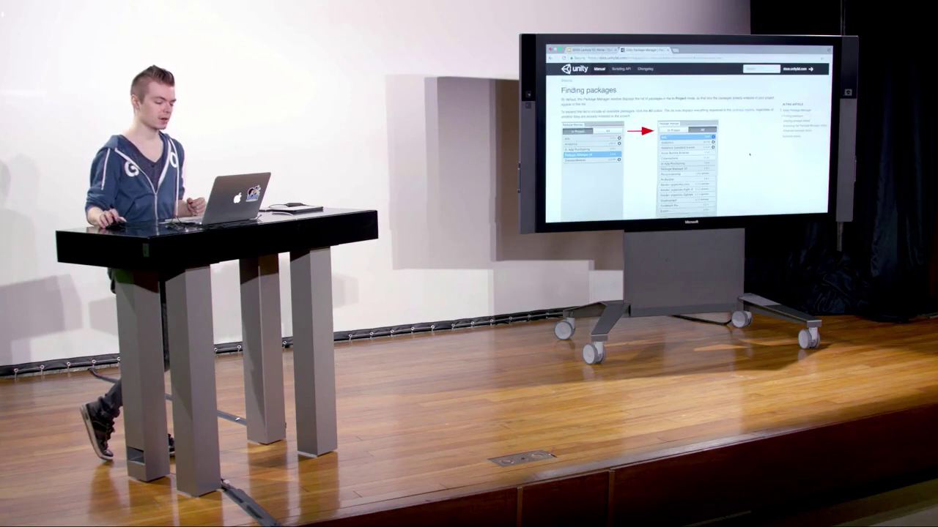
scroll(749, 155, up, 8)
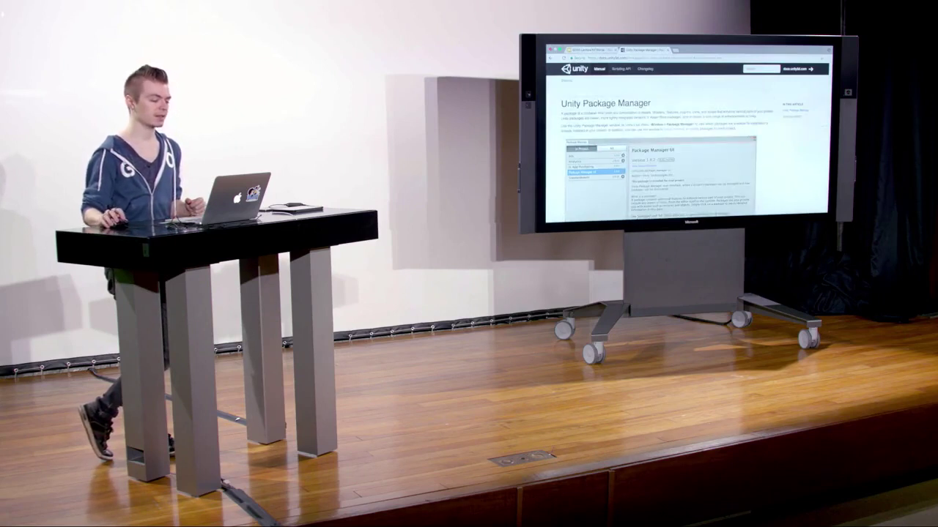